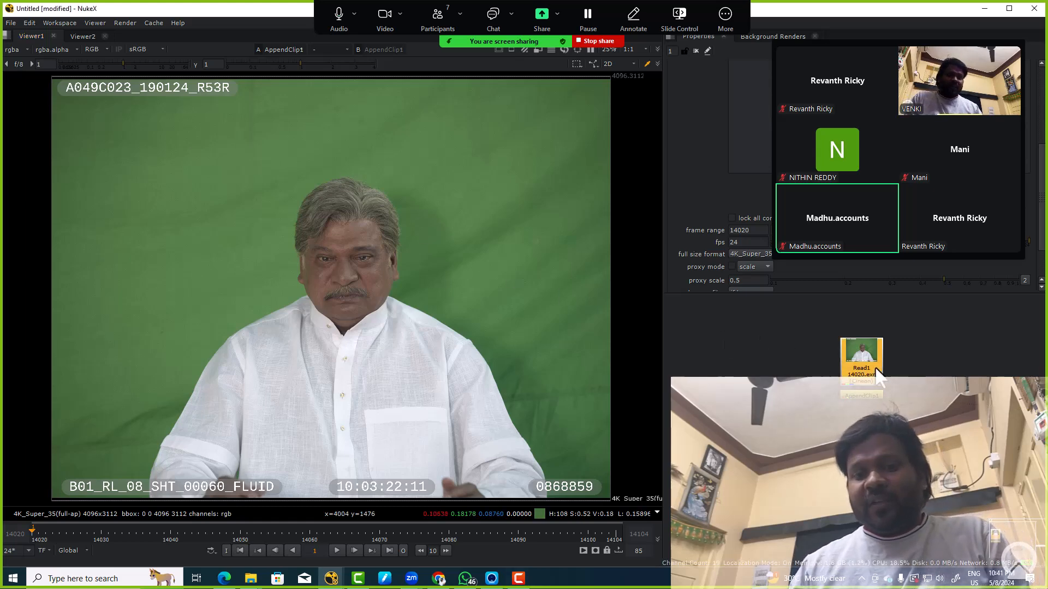
Import the green-screen image from the saraswathi folder inside the Keying directory and show it in the viewer
key("r")
key("BackSpace")
key("BackSpace")
key("BackSpace")
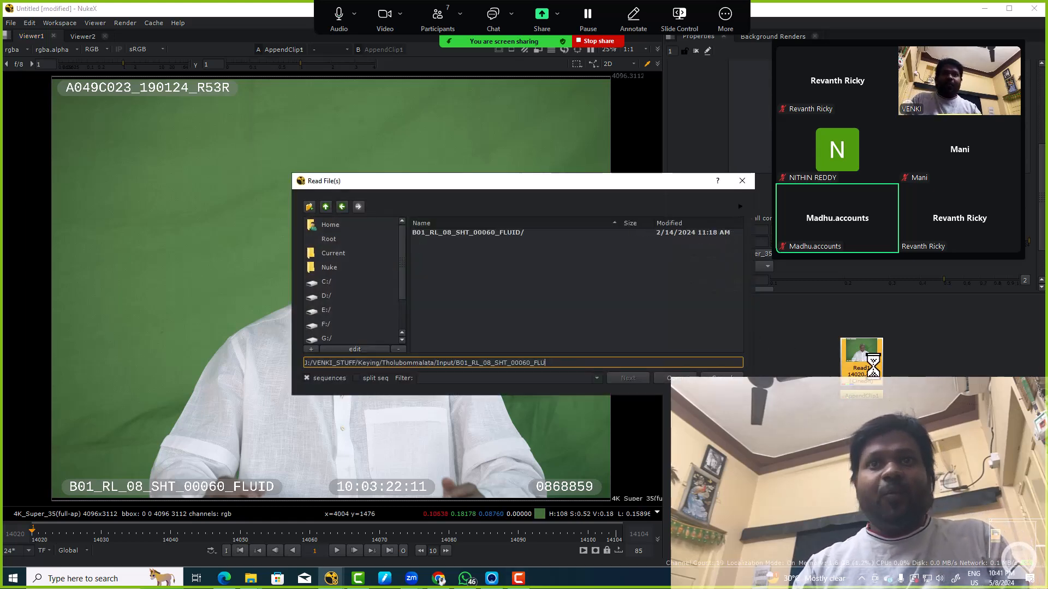
key("BackSpace")
key("BackSpace")
key("BackSpace")
key("BackSpace")
key("BackSpace")
key("BackSpace")
key("BackSpace")
key("BackSpace")
key("BackSpace")
key("BackSpace")
key("BackSpace")
key("BackSpace")
key("BackSpace")
key("BackSpace")
key("BackSpace")
key("BackSpace")
key("BackSpace")
key("BackSpace")
key("BackSpace")
key("BackSpace")
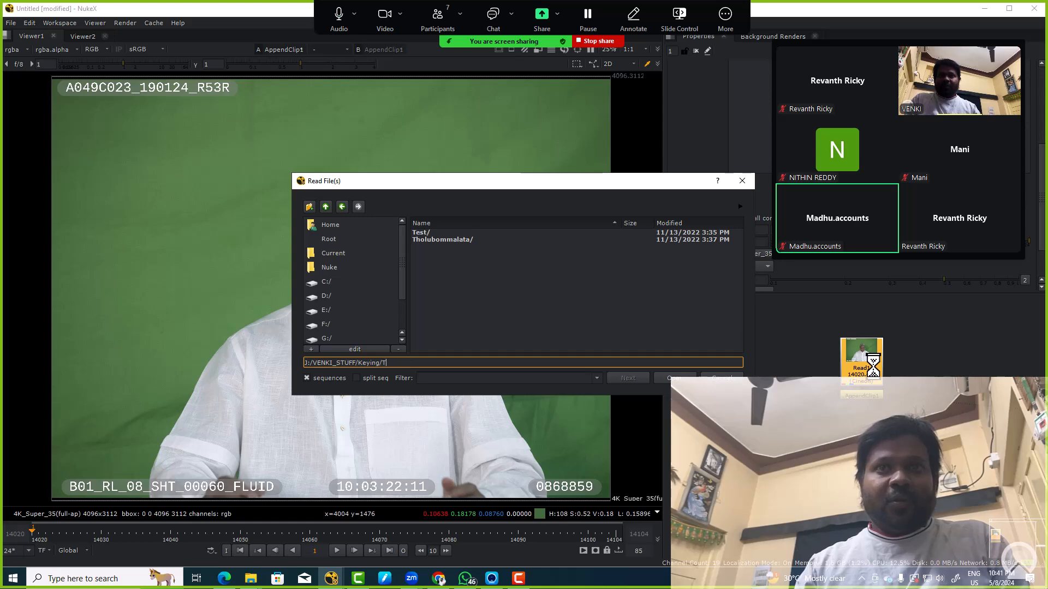
type("sara")
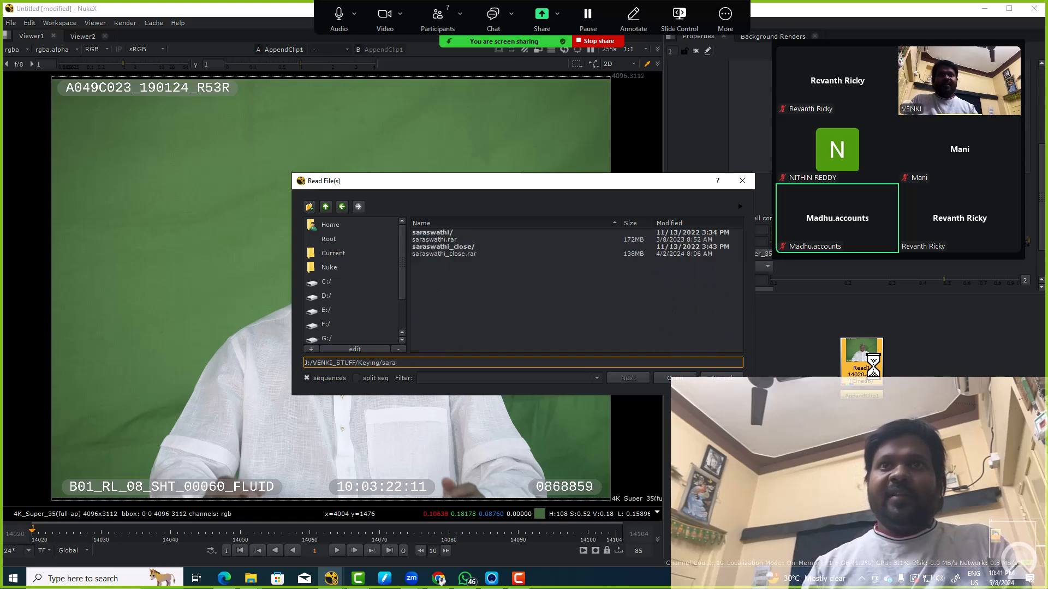
double_click(437, 234)
double_click(433, 231)
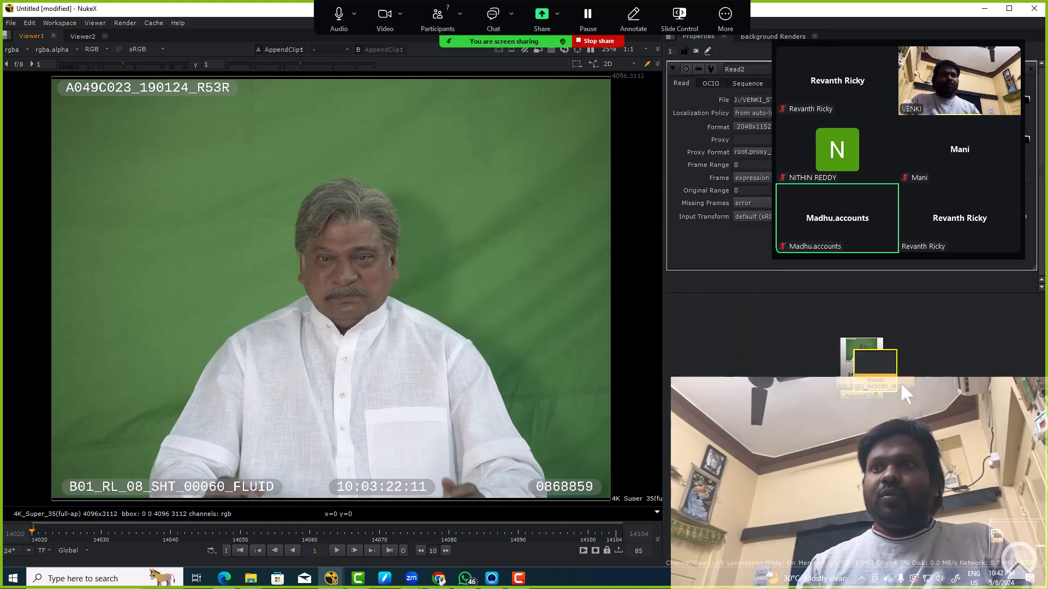
key("1")
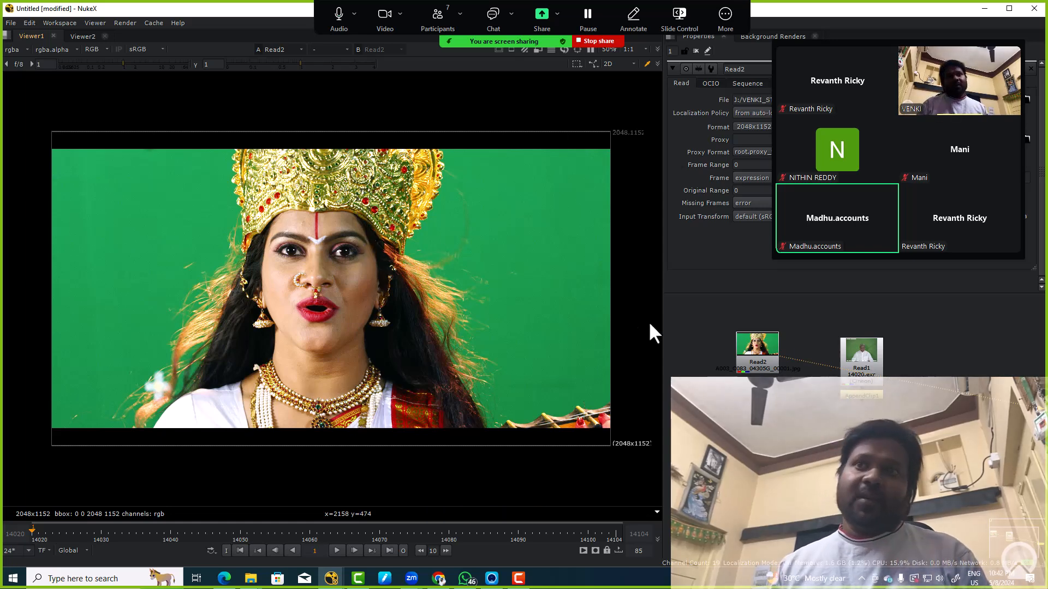
Import the green-screen image from the Keying directory's SWAMY folder, place it below the other Read nodes and show it in the viewer
left_click(752, 359)
left_click_drag(753, 357, 708, 406)
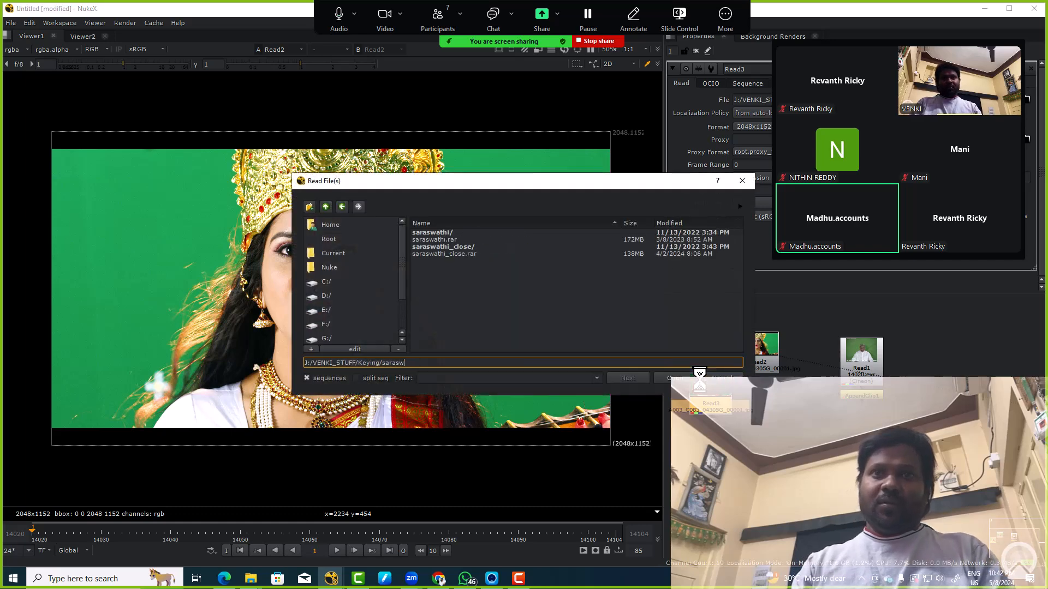
key("BackSpace")
key("BackSpace")
type("wa")
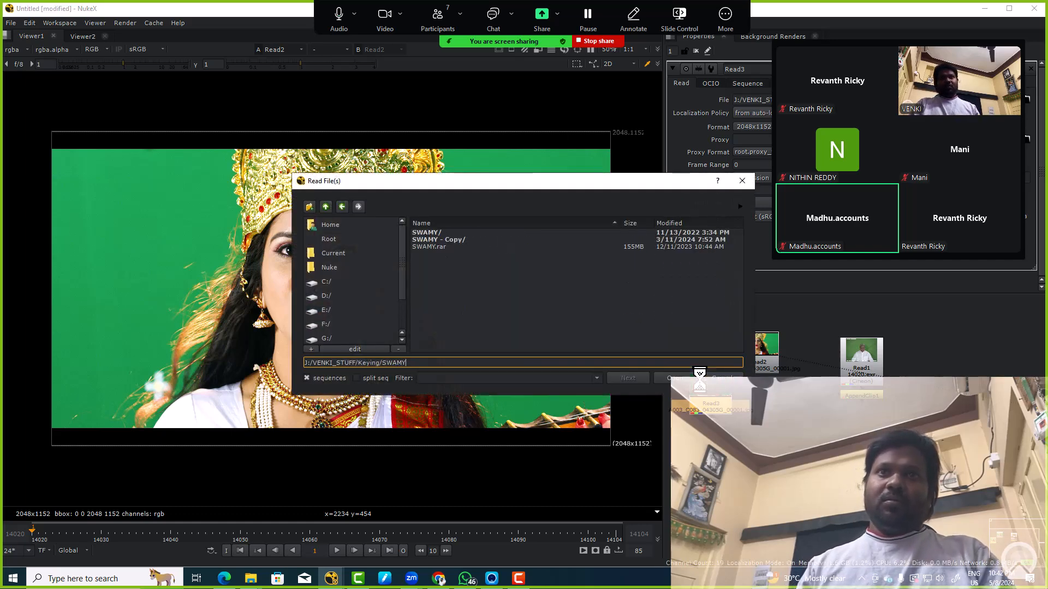
double_click(428, 233)
left_click(427, 232)
double_click(427, 231)
left_click_drag(708, 433, 702, 450)
key("1")
left_click(732, 429)
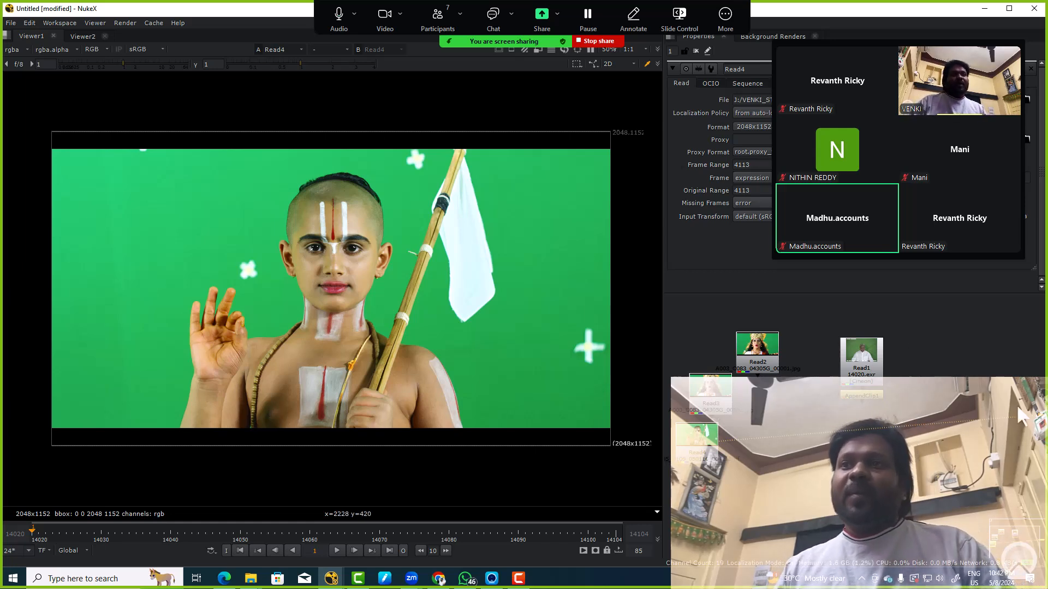
Compare the evenness of the green backdrop in the AppendClip1 plate with that of the SWAMY plate
key("1")
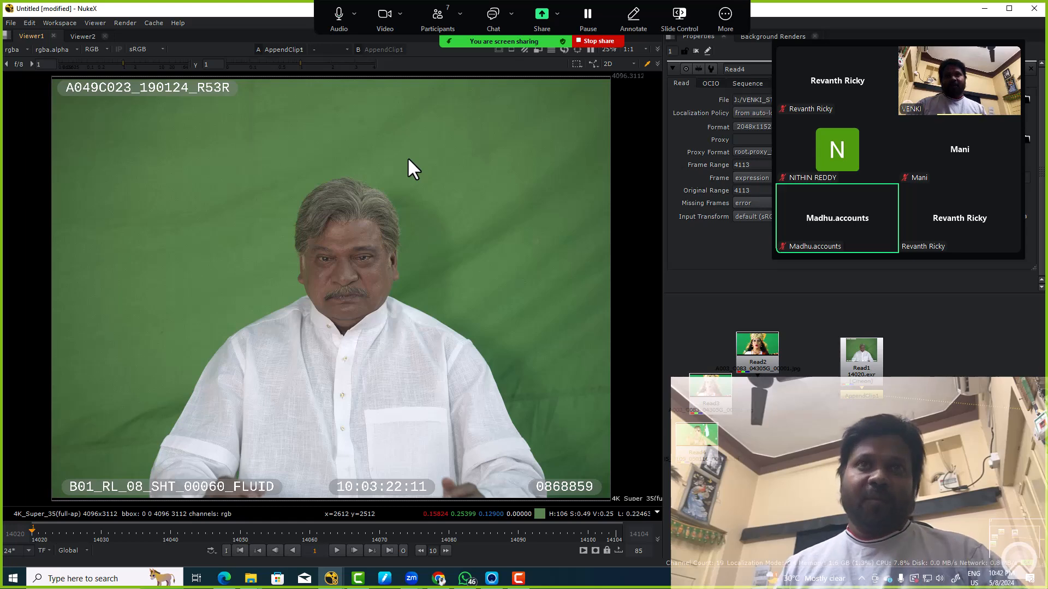
left_click(701, 440)
key("1")
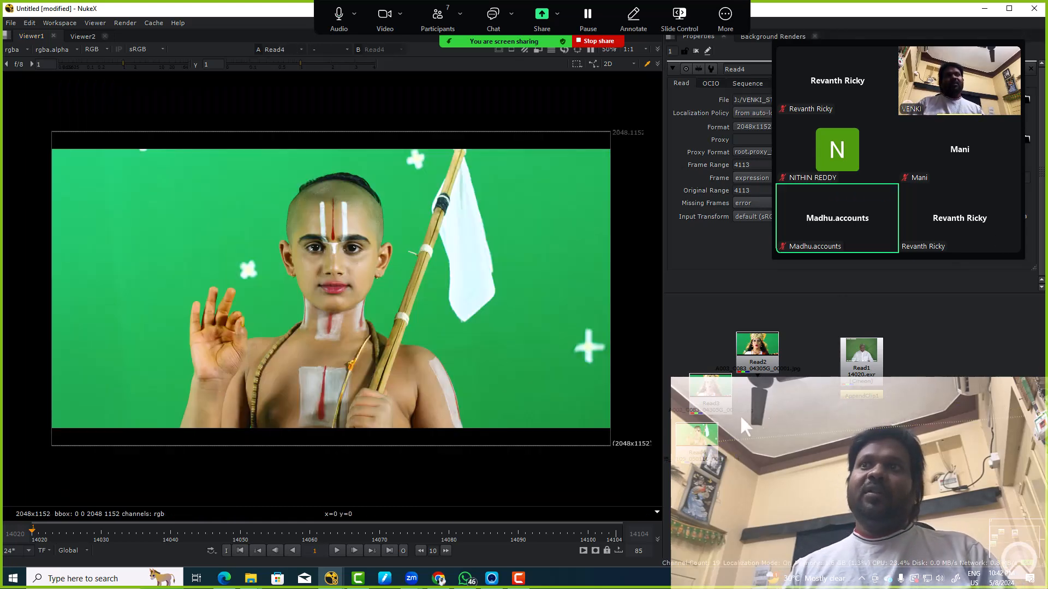
left_click(853, 394)
key("1")
left_click(694, 449)
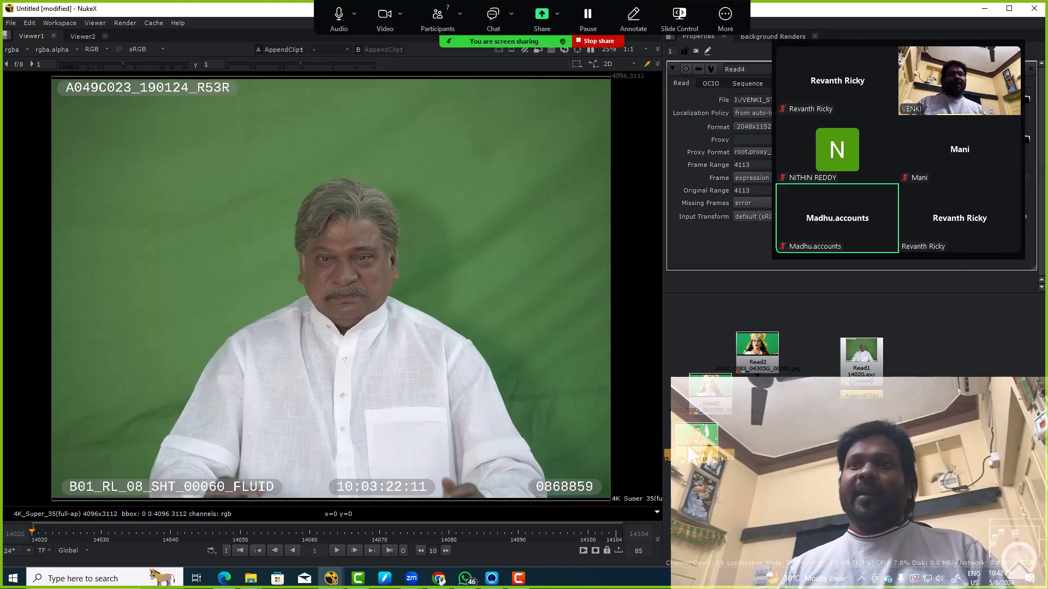
key("1")
left_click_drag(175, 164, 376, 314)
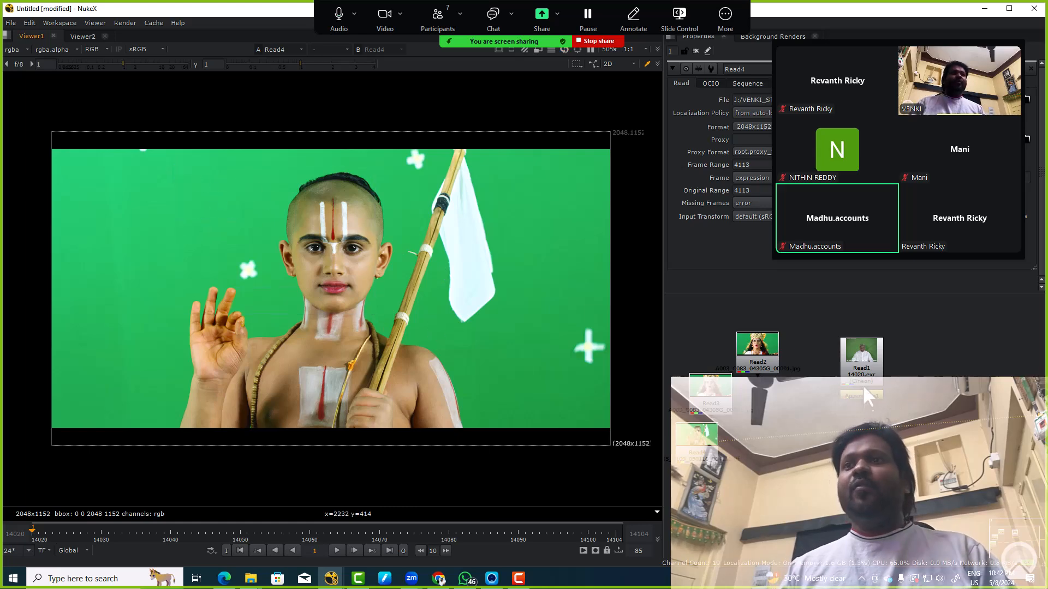
left_click(862, 388)
key("1")
left_click_drag(497, 164, 582, 289)
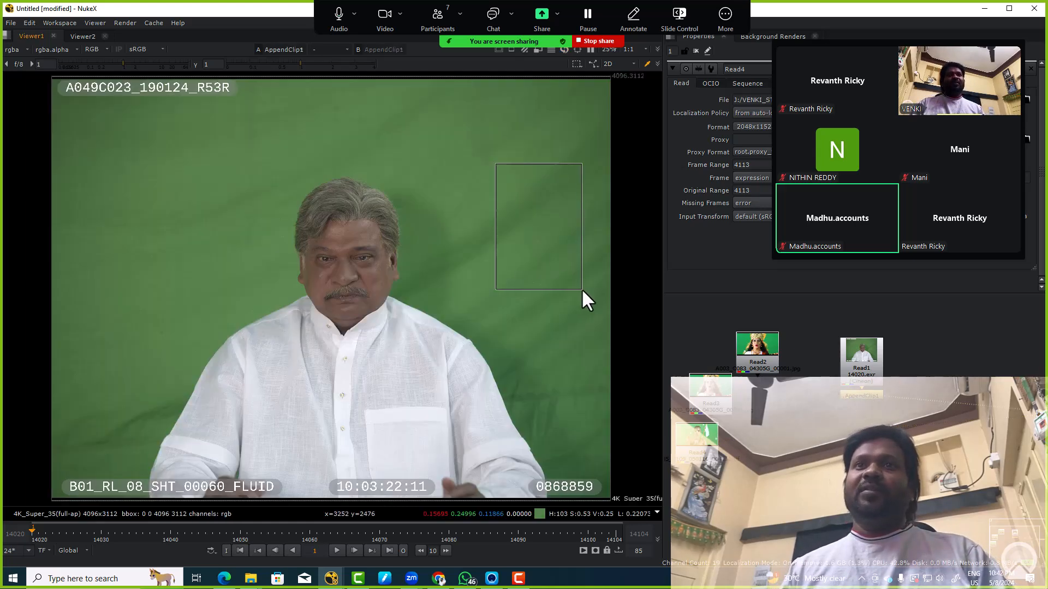
left_click(699, 457)
key("1")
left_click_drag(276, 177, 334, 238)
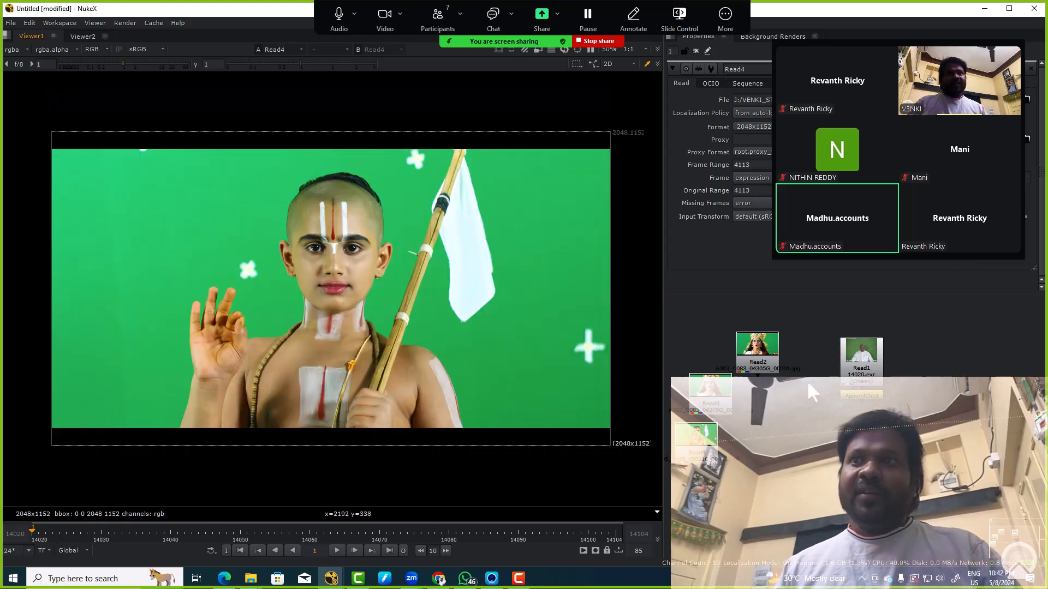
Show the AppendClip1 plate and examine the man's hair and face up close against the green backdrop
left_click(846, 392)
key("1")
scroll(359, 232, "up", 4)
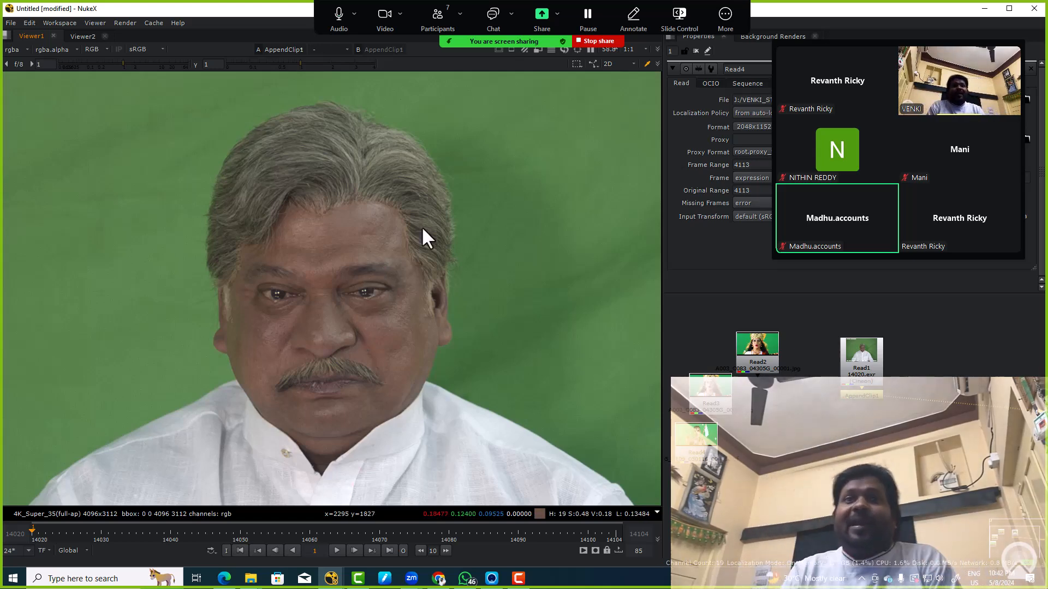
key("f")
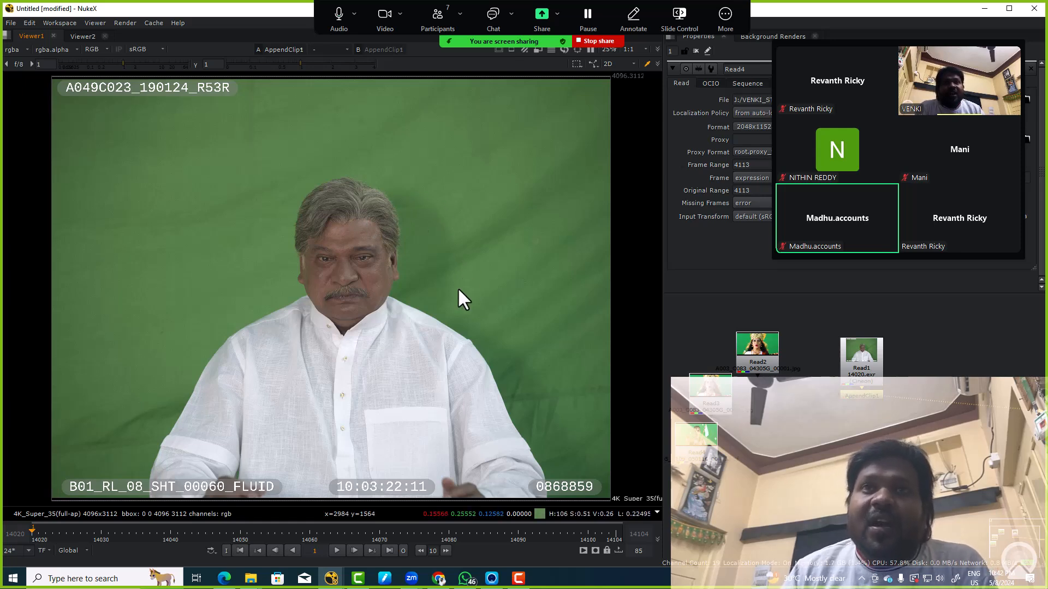
Add a Keylight node below AppendClip1
scroll(870, 391, "up", 3)
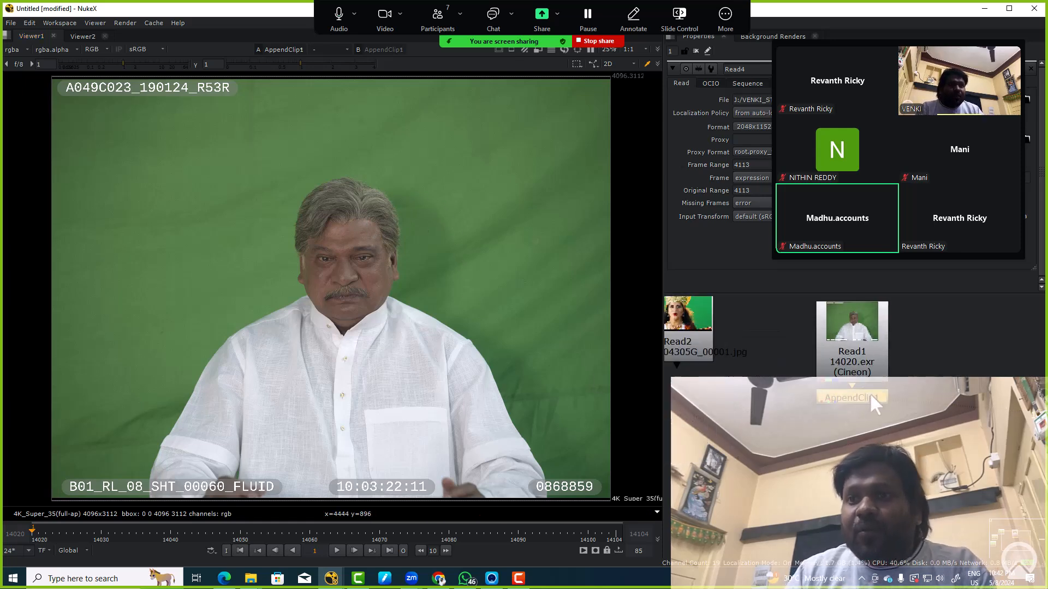
key("Tab")
type("keyl")
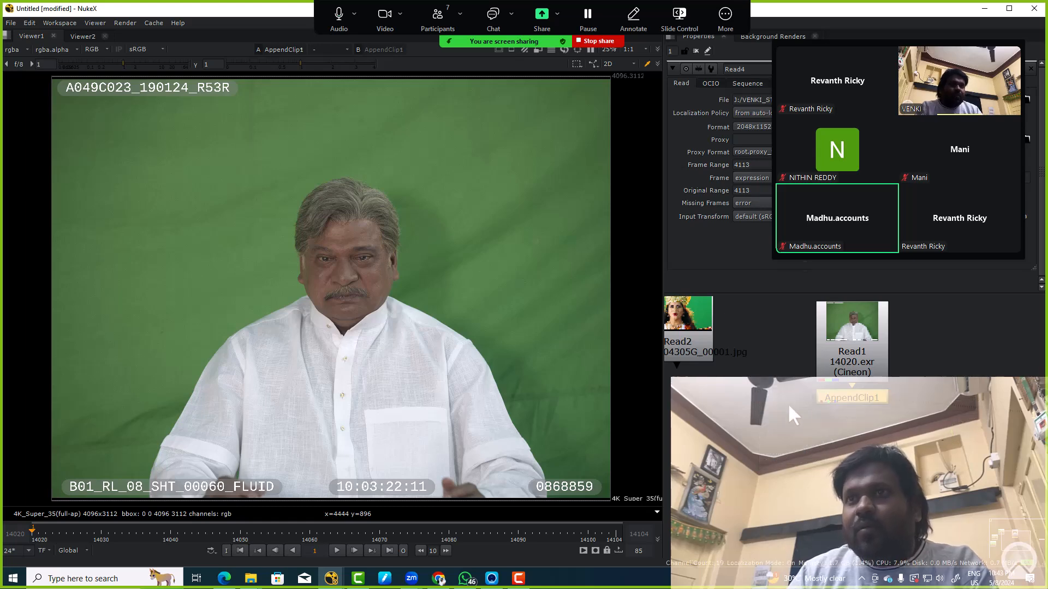
left_click(788, 403)
Sample Keylight's screen colour from an area of about 400 by 570 pixels beside the man's head and view the alpha channel
left_click_drag(861, 49, 896, 224)
left_click(992, 124)
left_click_drag(475, 166, 529, 243)
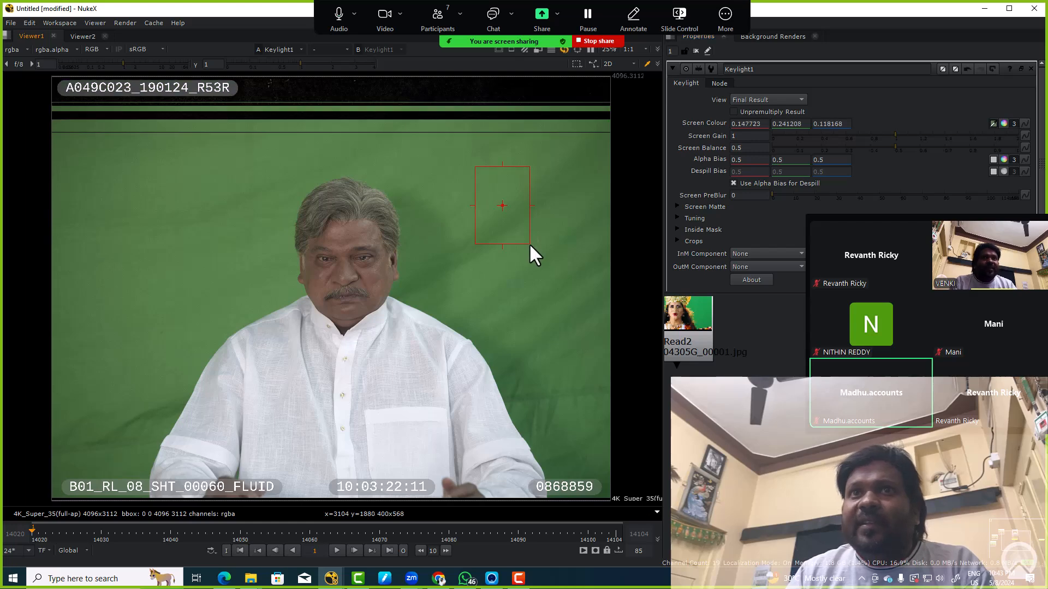
key("a")
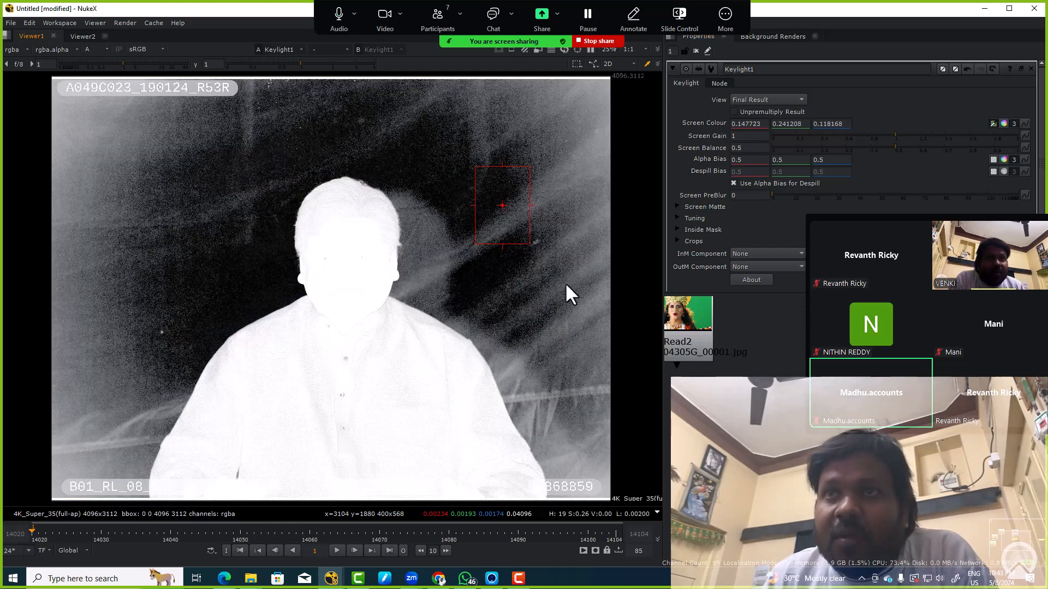
Move and resize the meeting's video panel so that the node graph is uncovered
left_click_drag(926, 201, 845, 22)
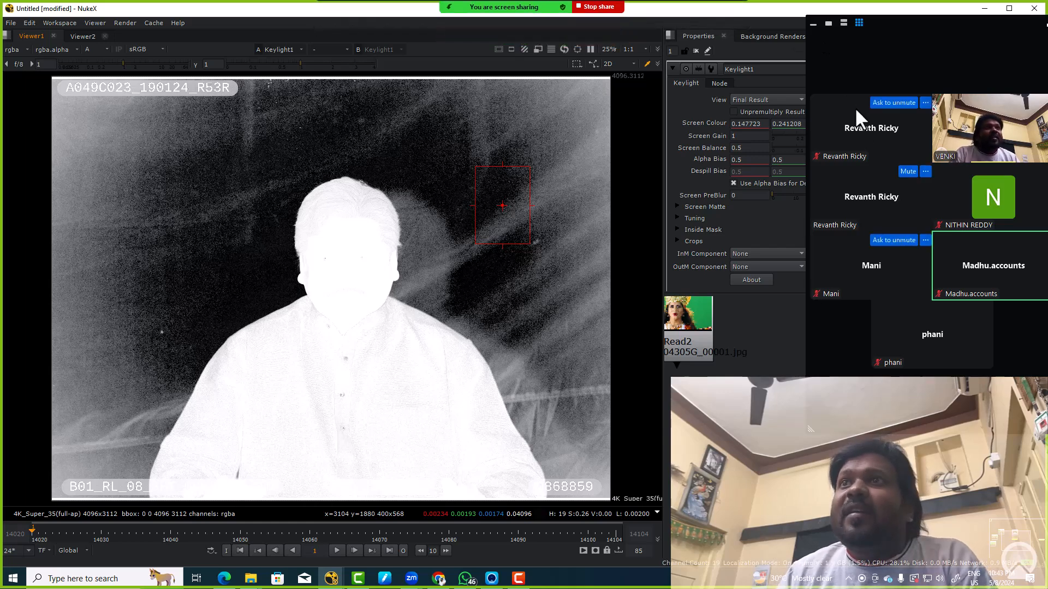
left_click_drag(892, 23, 765, 34)
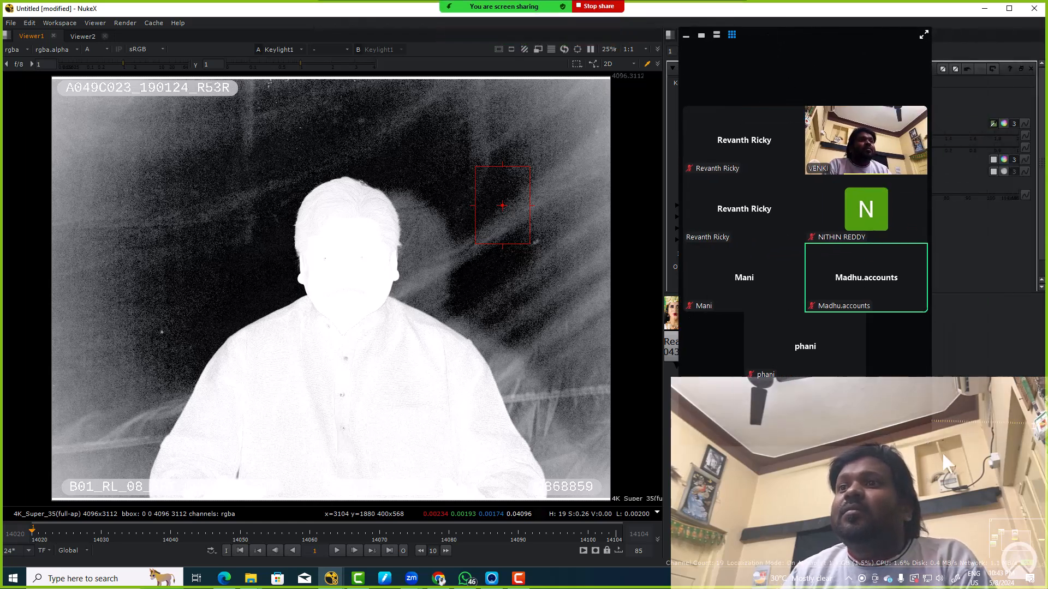
left_click_drag(930, 375, 983, 264)
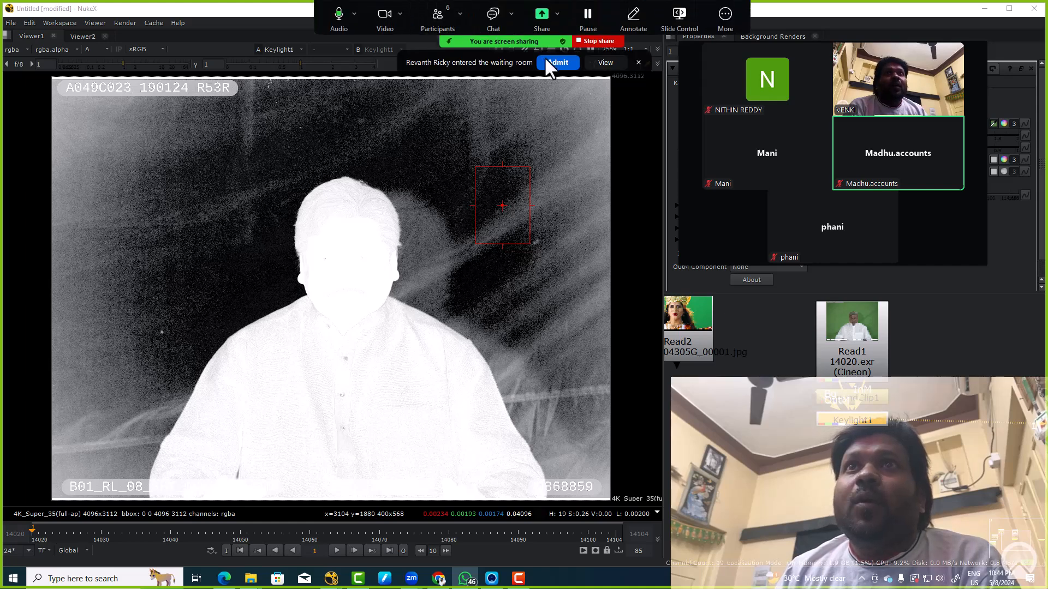
Switch to the Zoom meeting controls, admit the waiting participants and minimise the participant list
left_click(551, 65)
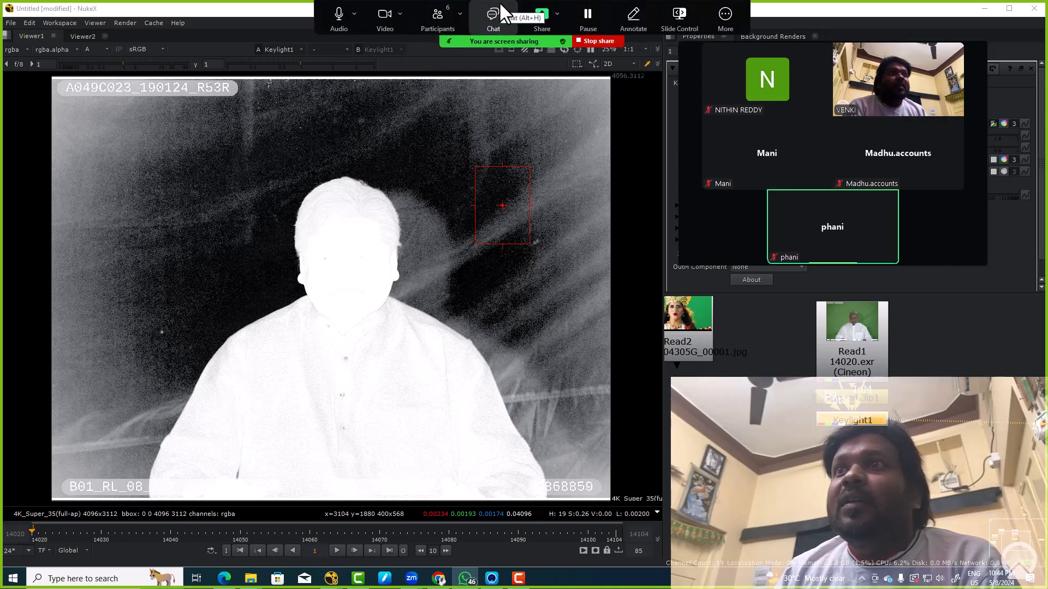
left_click(444, 25)
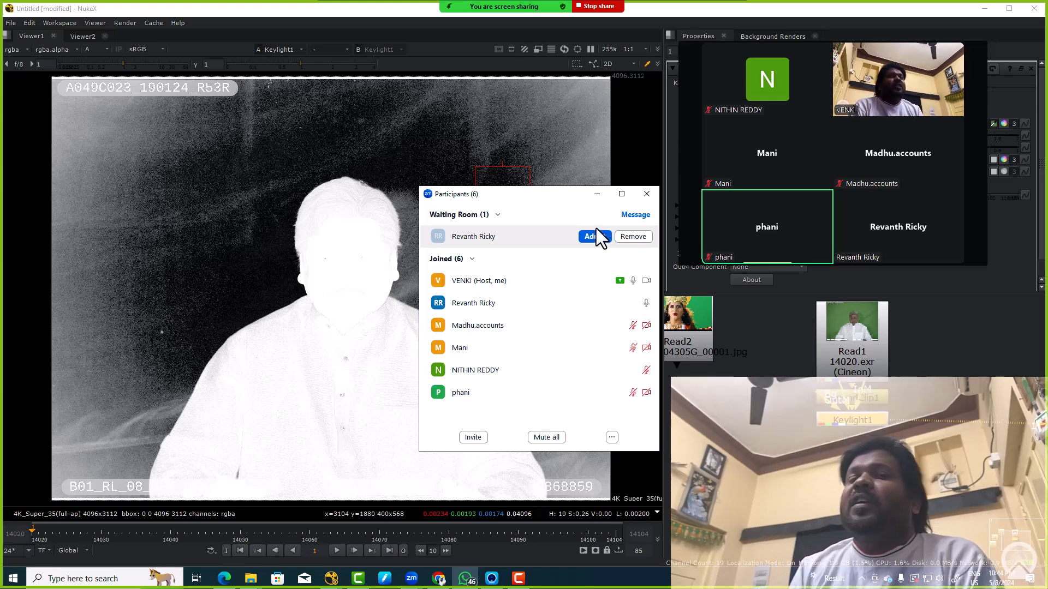
left_click(600, 235)
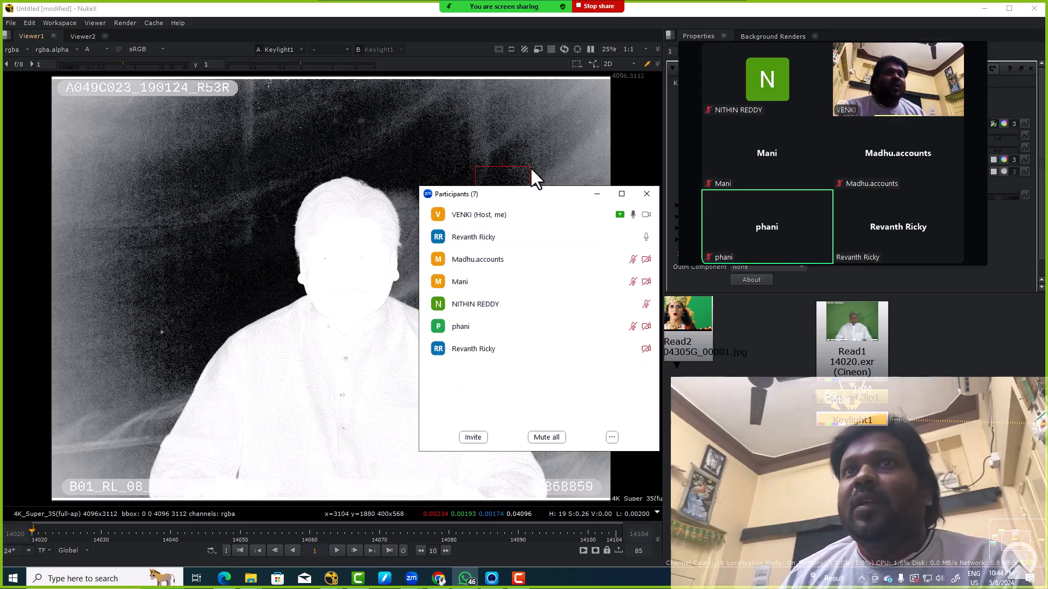
left_click(601, 194)
Clear Keylight's sampled screen colour and undo the clearing
right_click(573, 197, "ctrl")
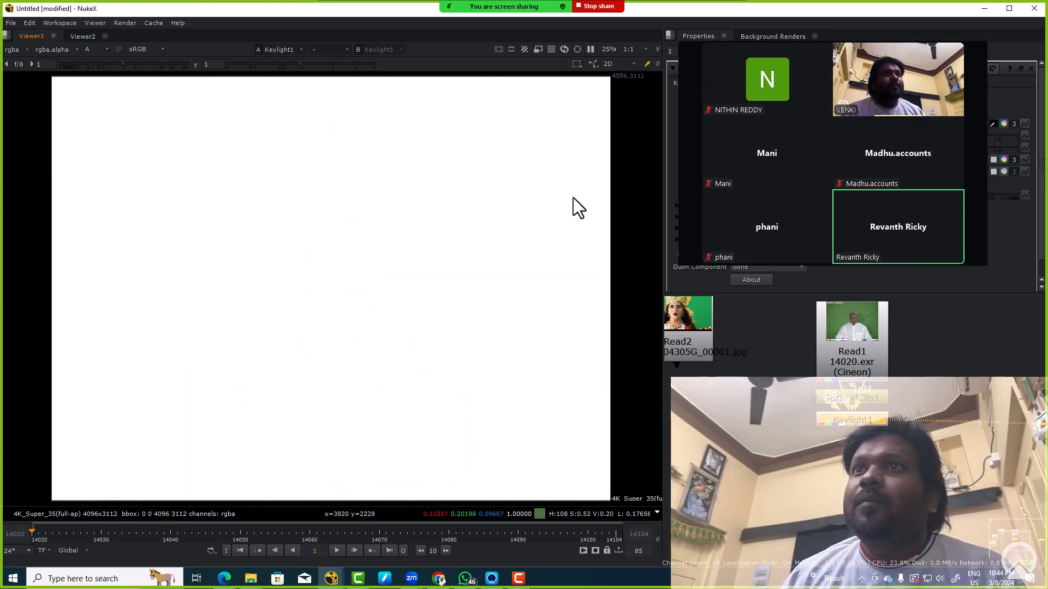
key("ctrl+z")
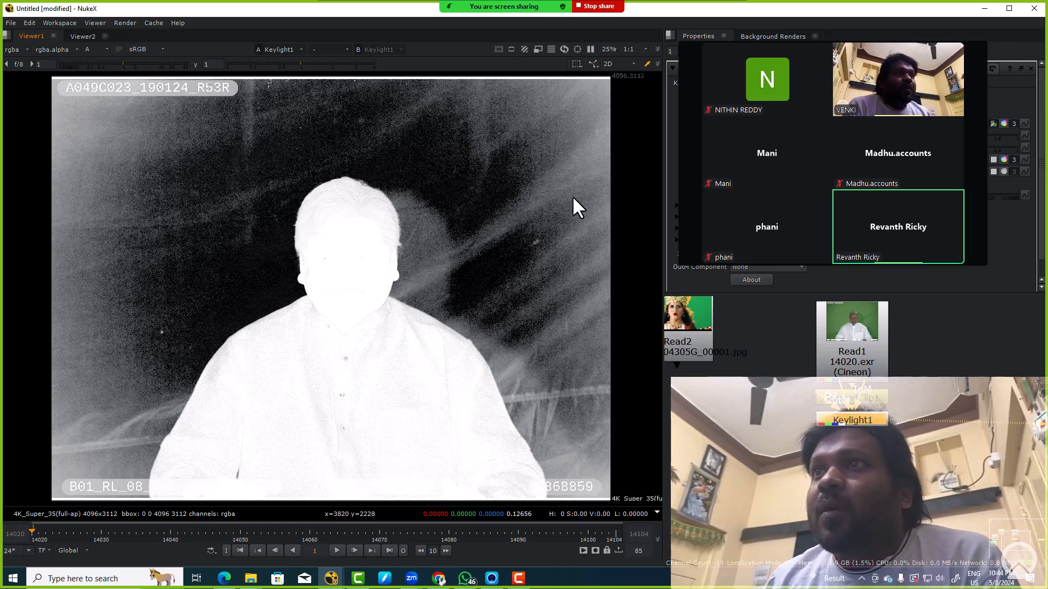
left_click_drag(542, 214, 523, 249)
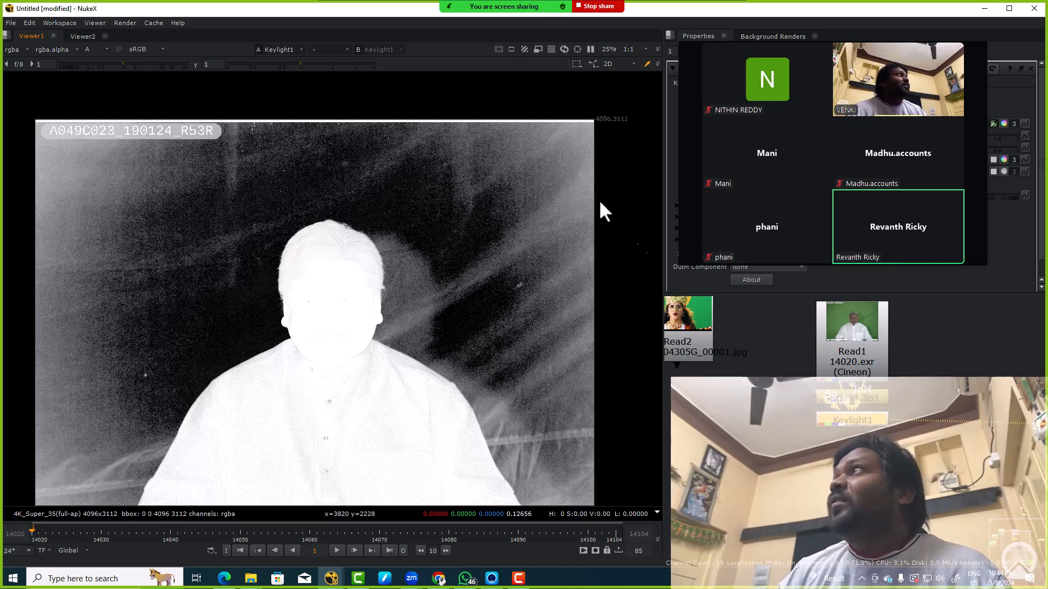
Move the Keylight node further below AppendClip1 and show the AppendClip1 plate in full colour
left_click_drag(873, 418, 855, 487)
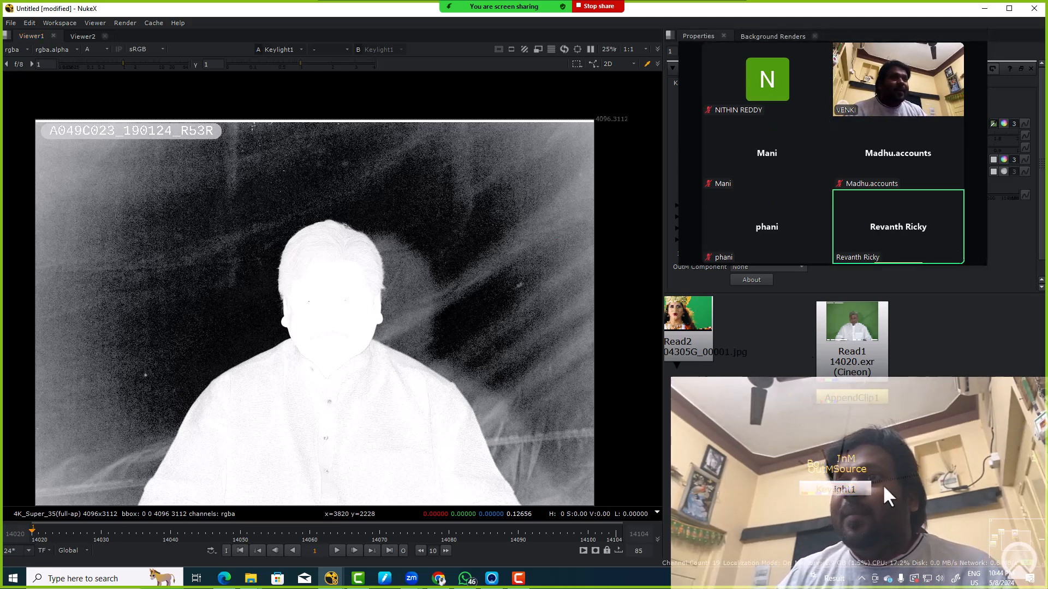
left_click(866, 397)
key("1")
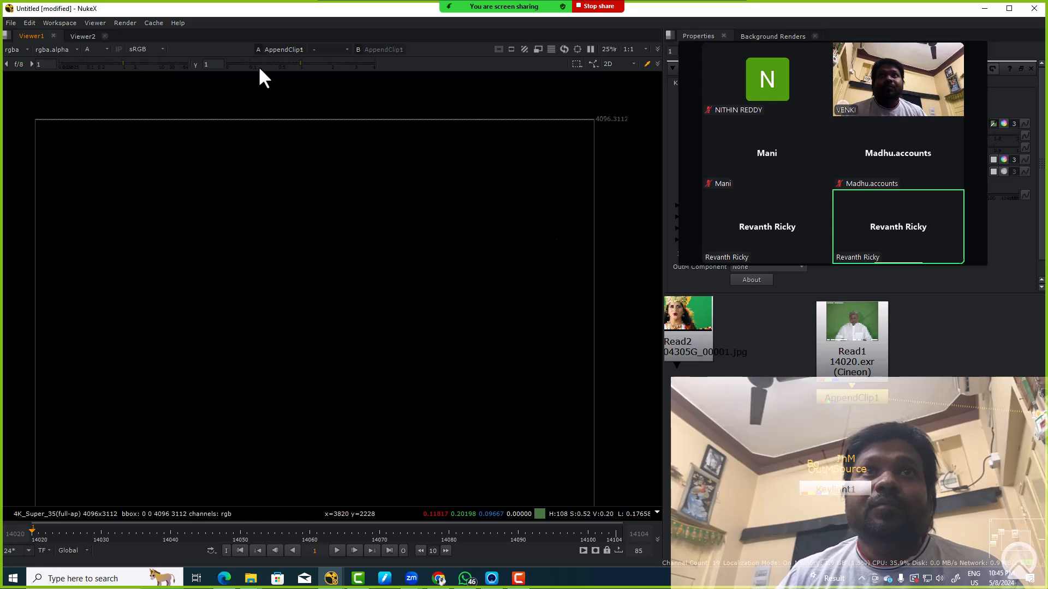
key("a")
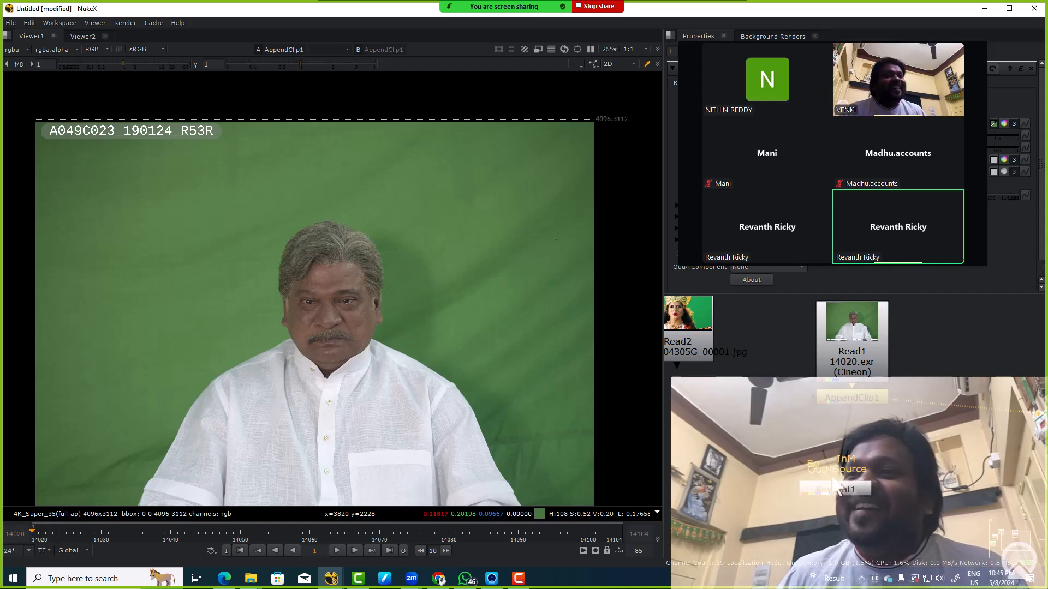
Replace the existing Keylight node with a fresh Keylight connected to AppendClip1
left_click(856, 484)
key("Delete")
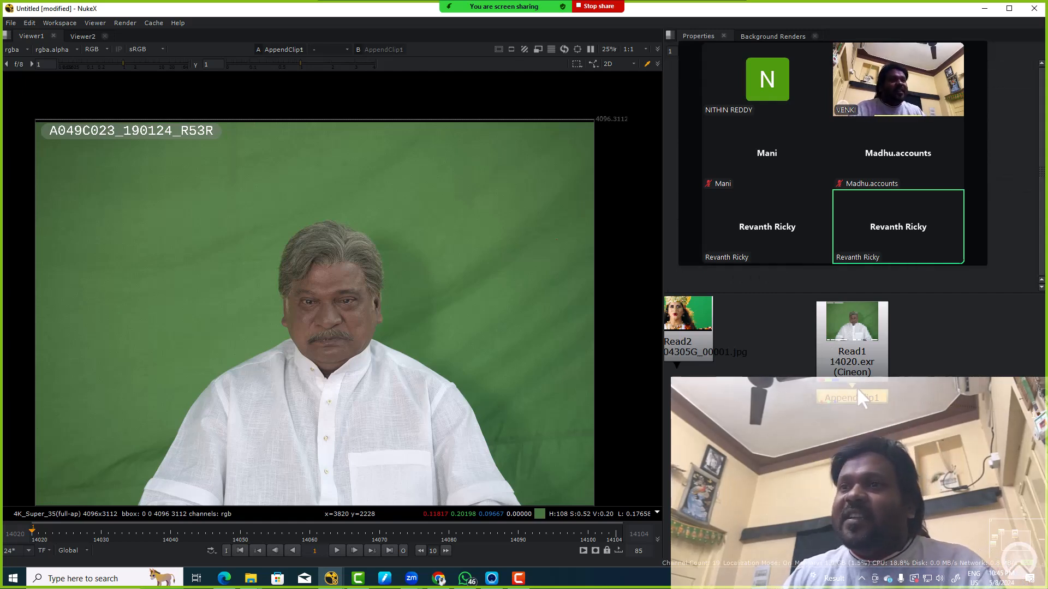
left_click(856, 394)
key("Tab")
type("keyl")
key("Return")
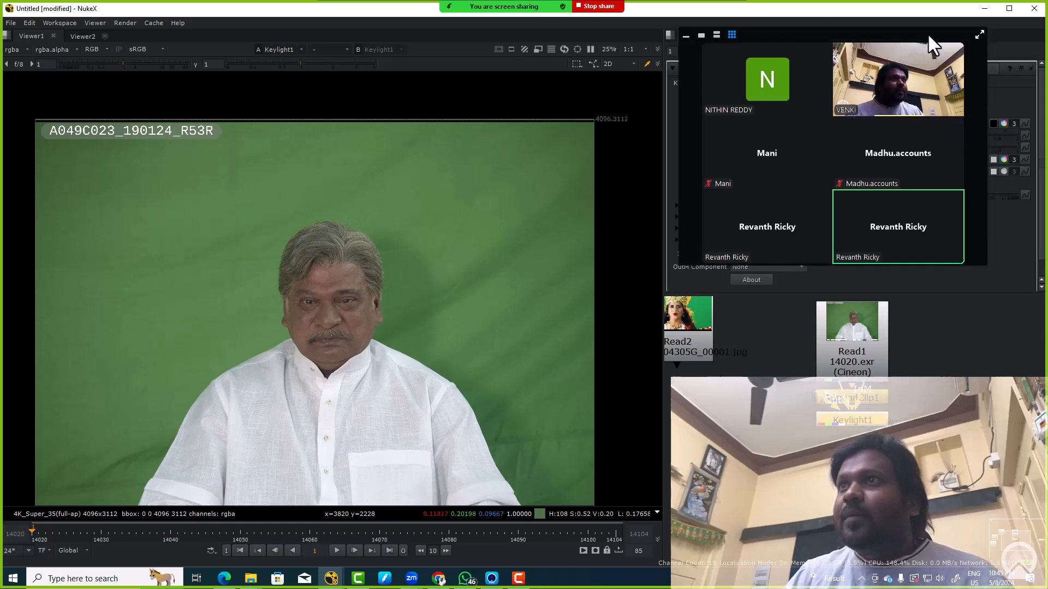
Sample Keylight's screen colour from an area of about 600 by 910 pixels of green backdrop beside the man's head
left_click(993, 123)
left_click_drag(421, 184, 502, 309)
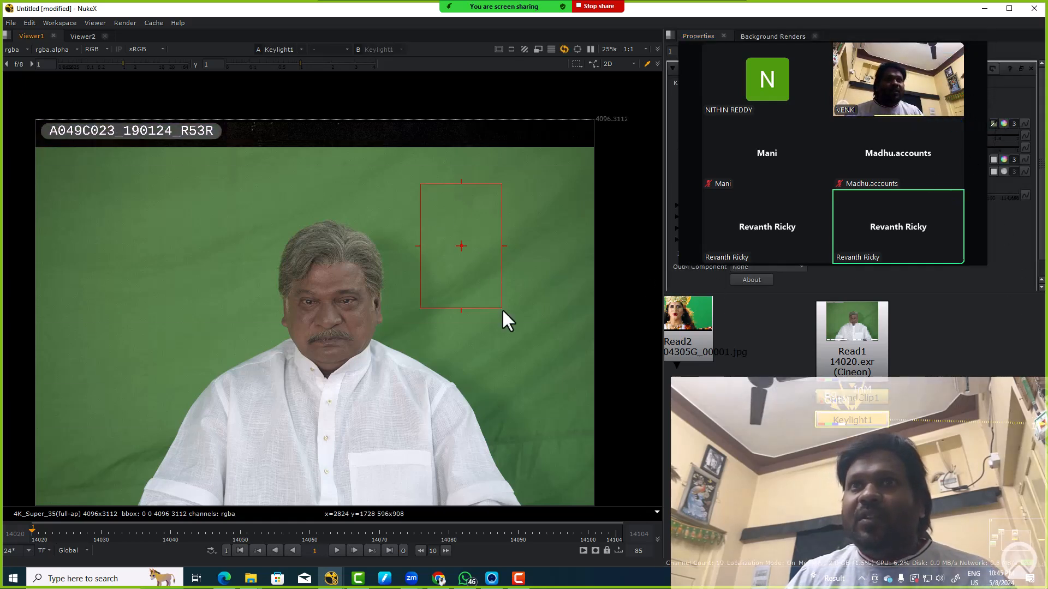
Display Keylight1's alpha matte and set its Screen Gain to 1.4
key("a")
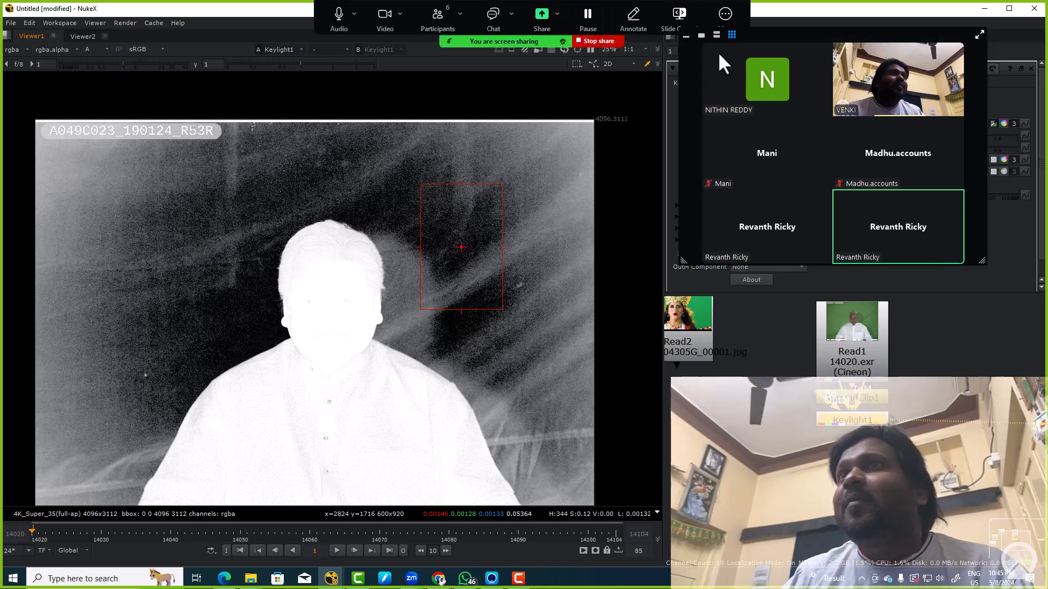
left_click_drag(872, 54, 693, 355)
left_click(747, 136)
type("1.3")
key("Return")
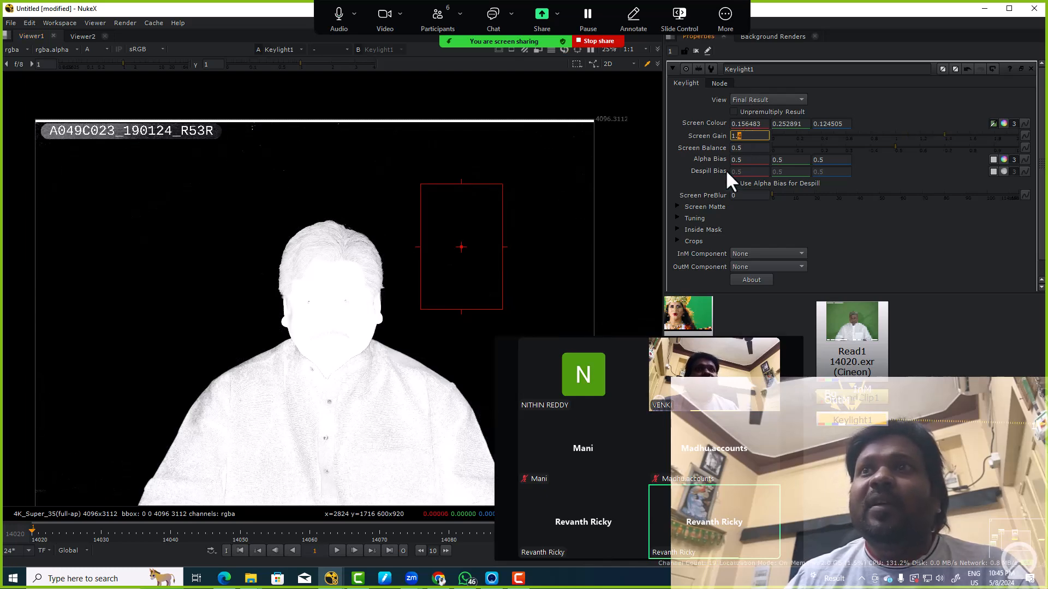
Set Keylight1's Screen Matte Clip White to 0.4 and check the matte edge beside the man's ear
left_click(676, 206)
key("BackSpace")
type(".4")
key("Return")
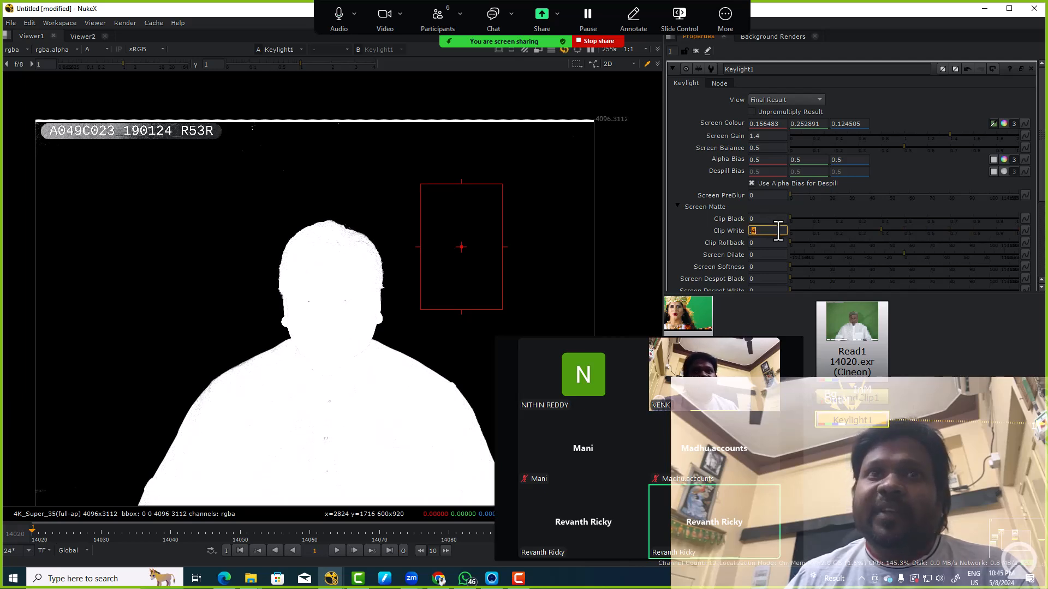
scroll(264, 317, "up", 10)
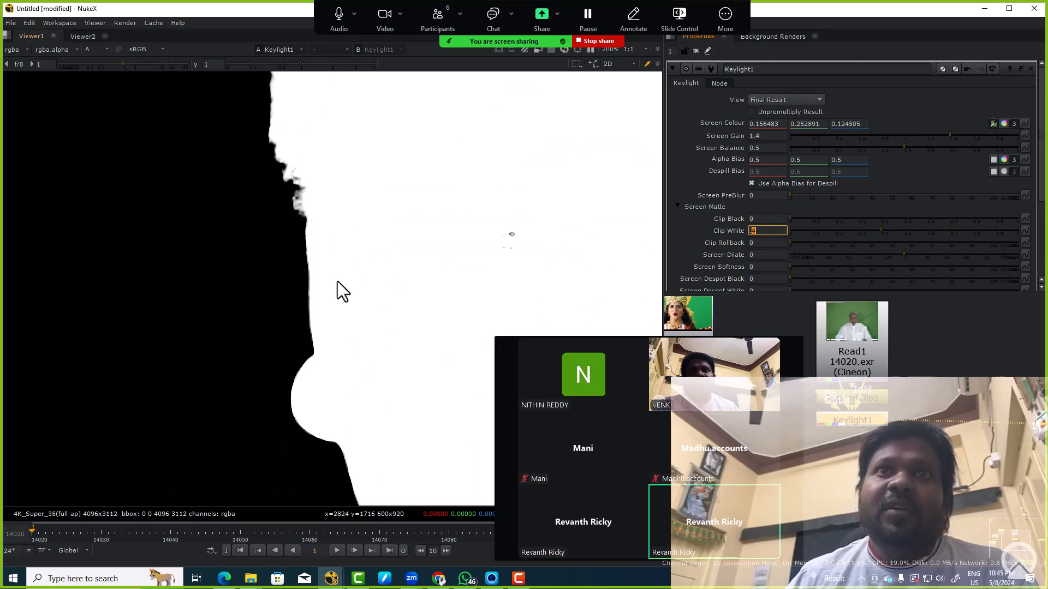
left_click_drag(295, 193, 359, 400)
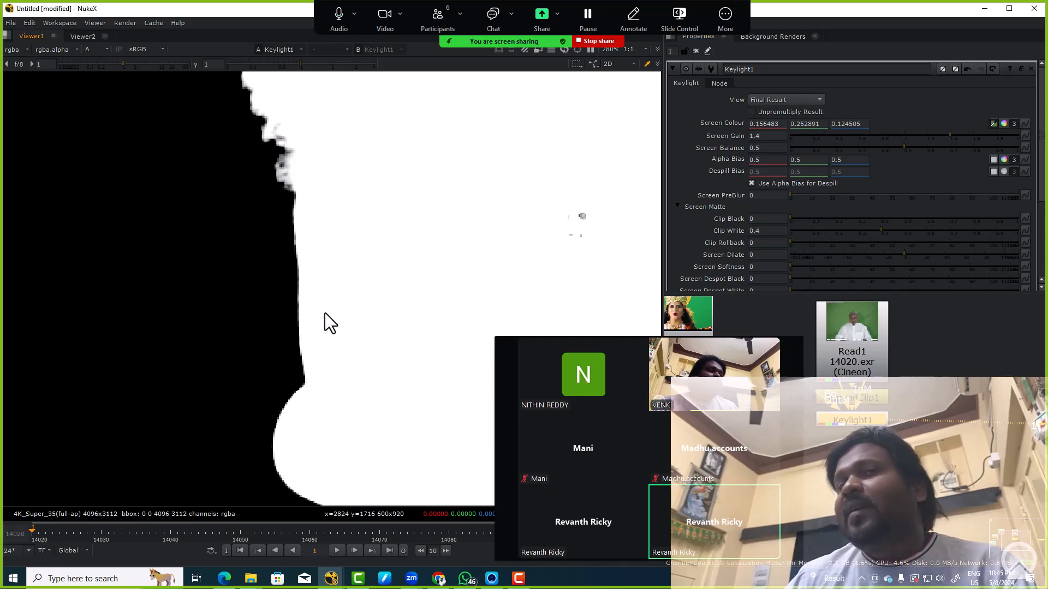
key("f")
key("alt+shift")
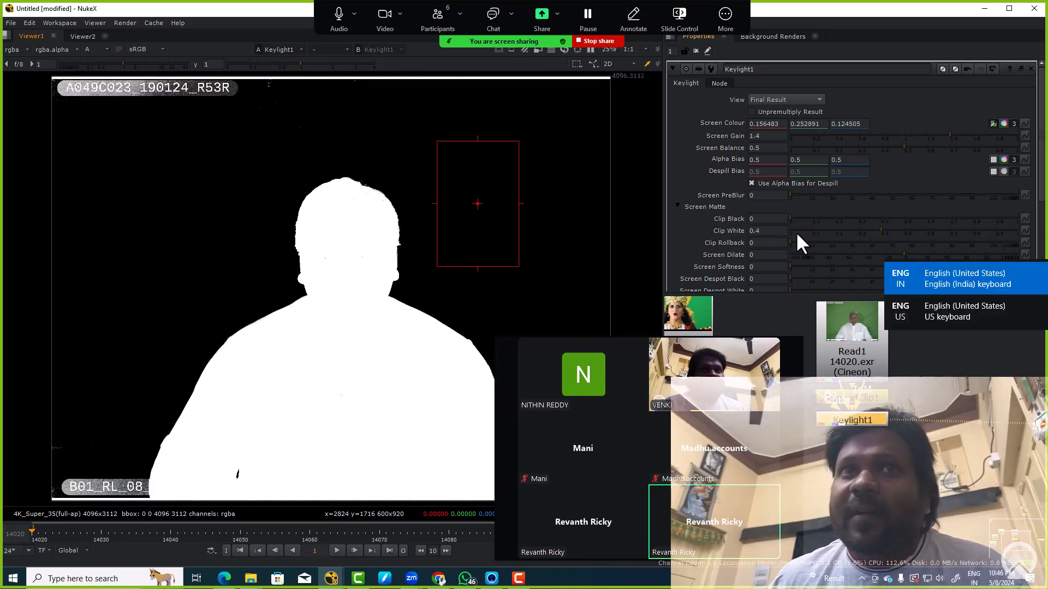
Duplicate the Keylight1 node beside Read1 and connect the copy's Source input to AppendClip1
key("ctrl+c")
left_click(955, 370)
key("ctrl+v")
left_click_drag(873, 388, 873, 390)
View the Keylight2 matte and set its Screen Gain and Clip White back to 1
double_click(960, 375)
key("1")
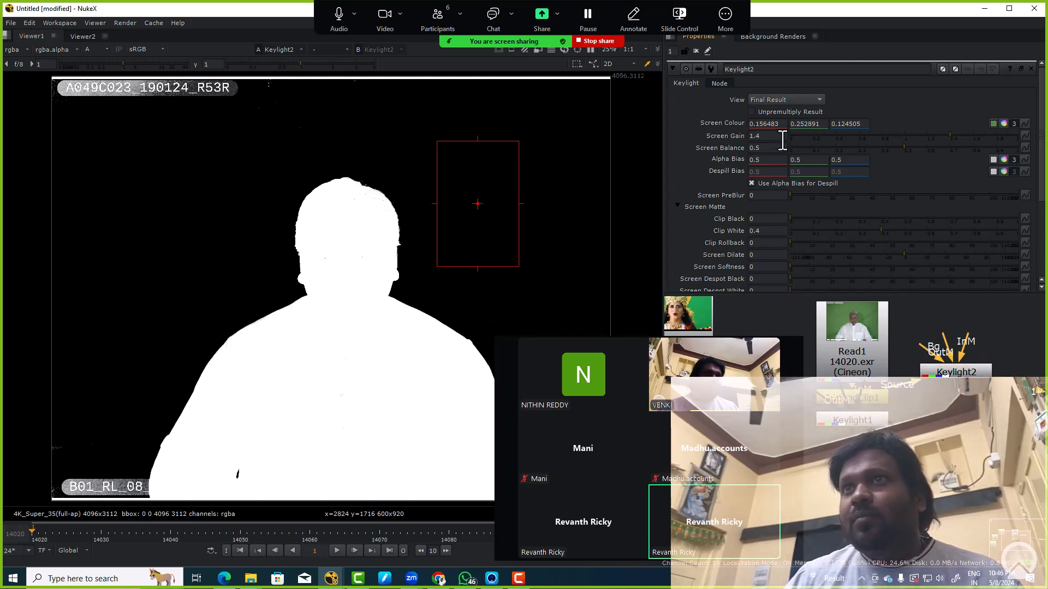
key("Tab")
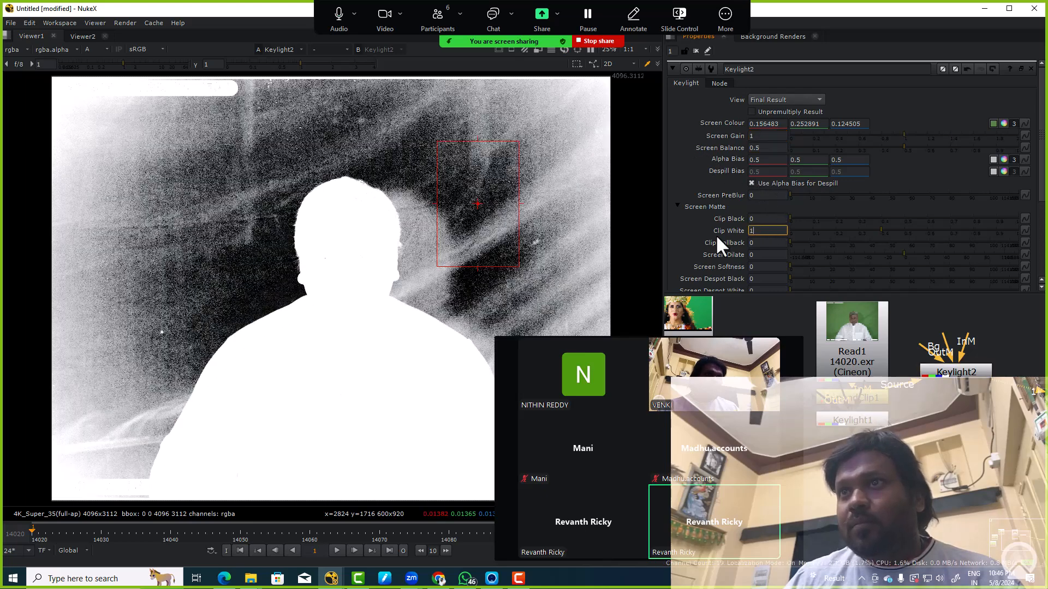
key("Return")
Move Keylight1 further below AppendClip1 and compare its matte edge around the man's ear with Keylight2's
scroll(294, 309, "up", 5)
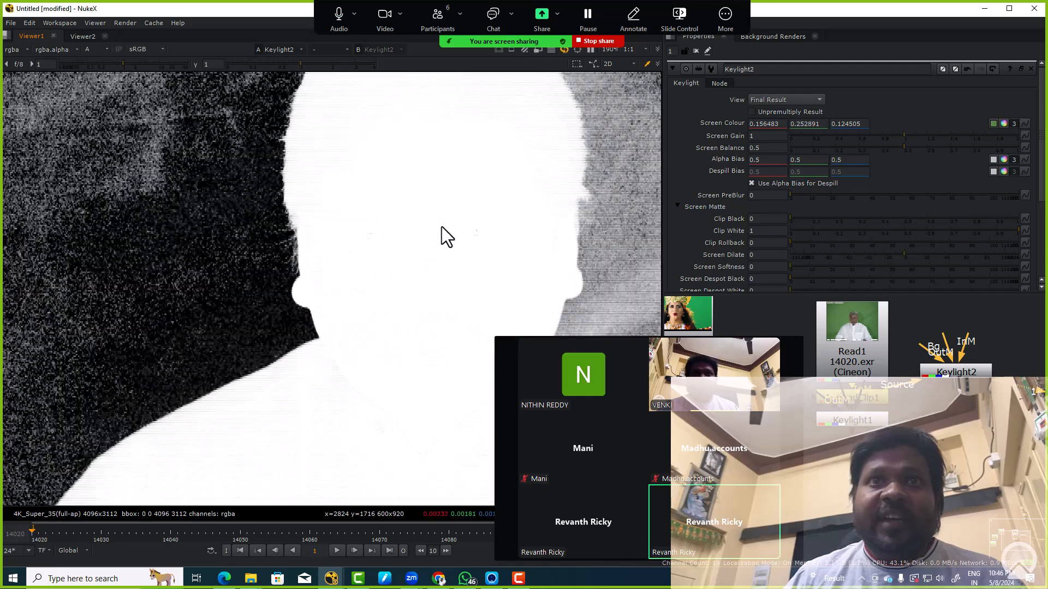
scroll(304, 344, "up", 3)
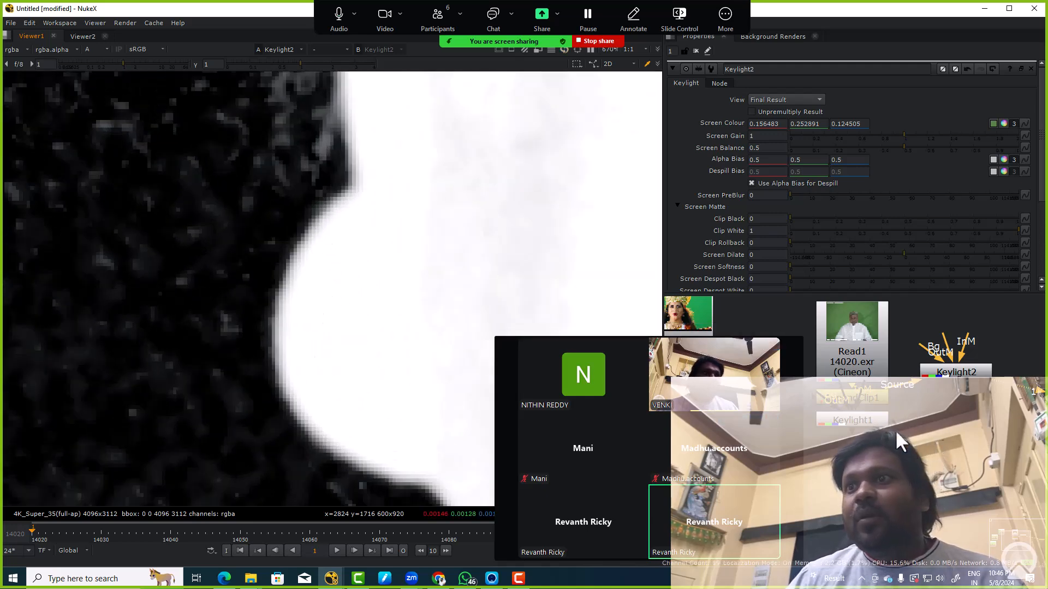
left_click_drag(880, 422, 879, 466)
key("1")
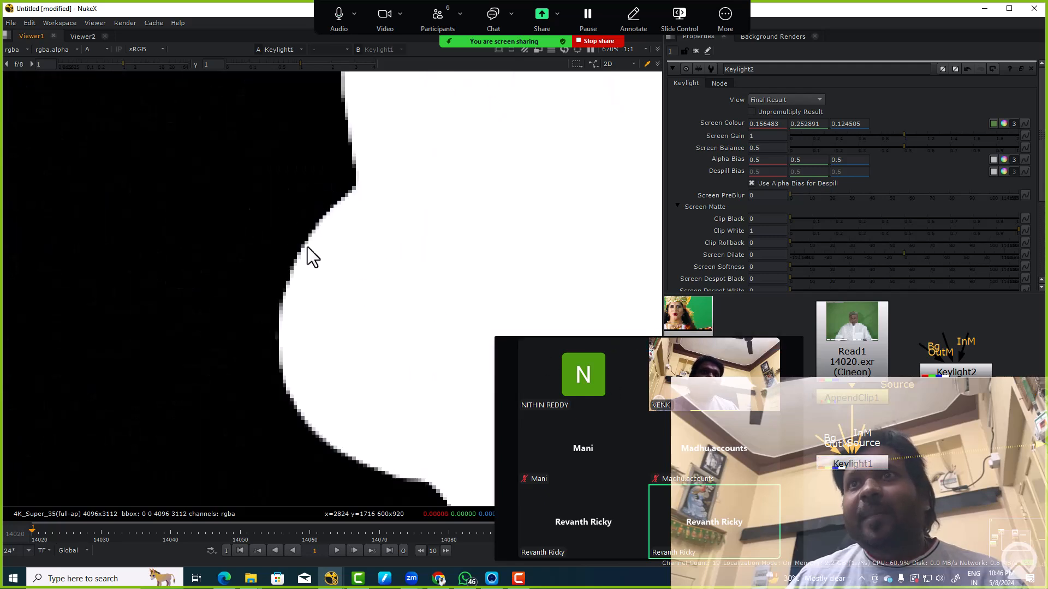
left_click_drag(234, 208, 412, 311)
key("f")
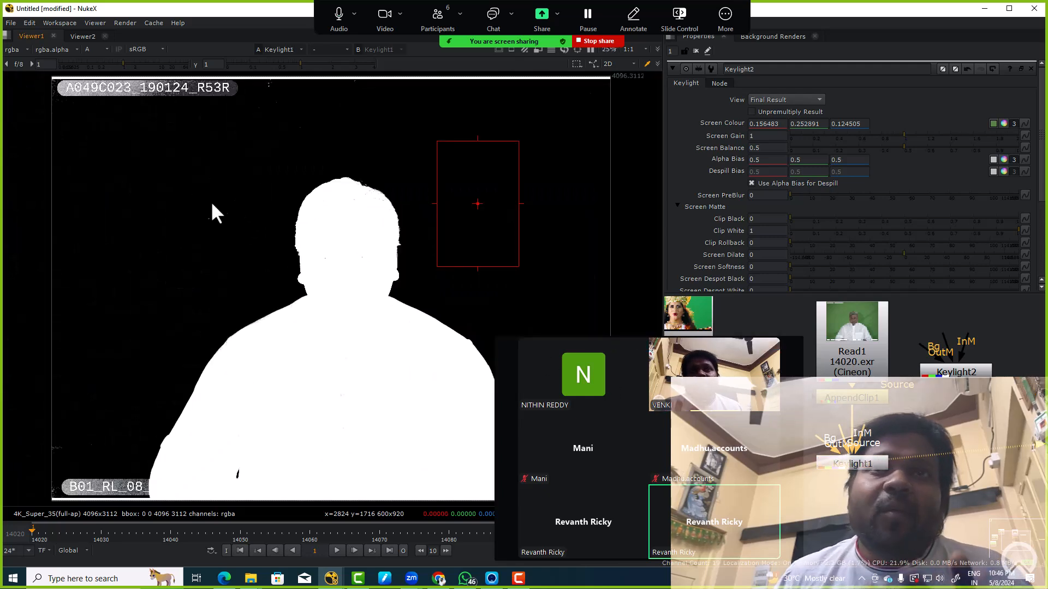
Compare the fine hair detail along the side of the man's head in the Keylight2 and Keylight1 mattes
left_click(955, 373)
key("1")
left_click_drag(211, 155, 392, 332)
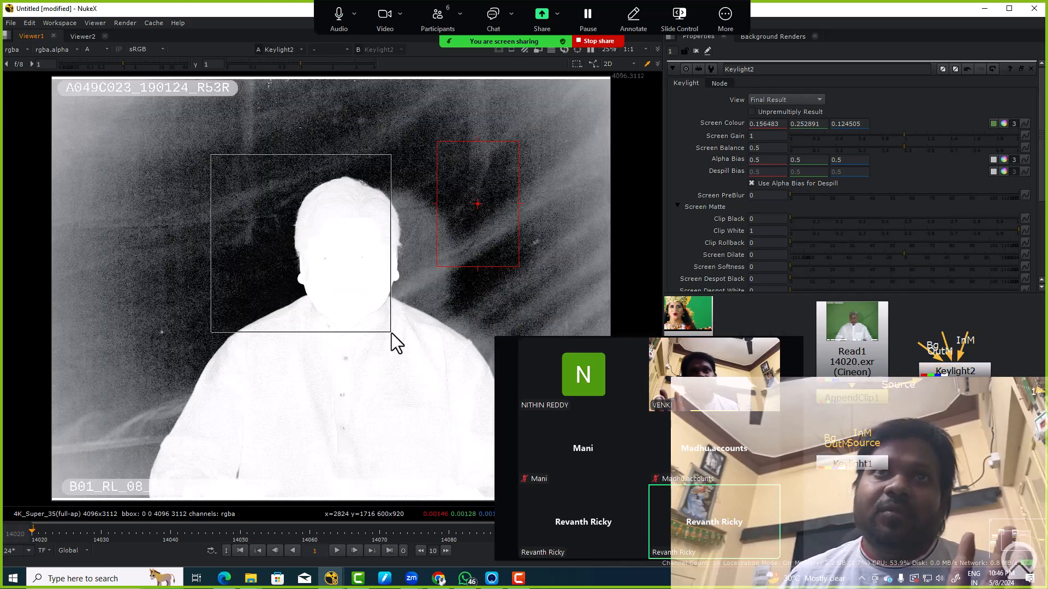
scroll(295, 240, "up", 5)
scroll(300, 225, "up", 4)
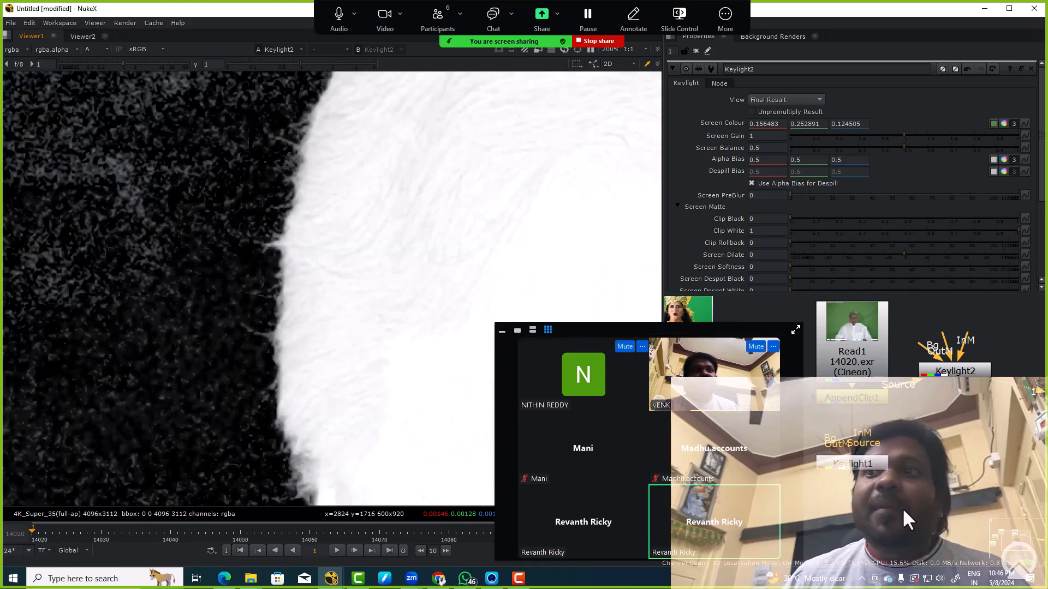
left_click(860, 465)
key("1")
left_click_drag(328, 266, 189, 162)
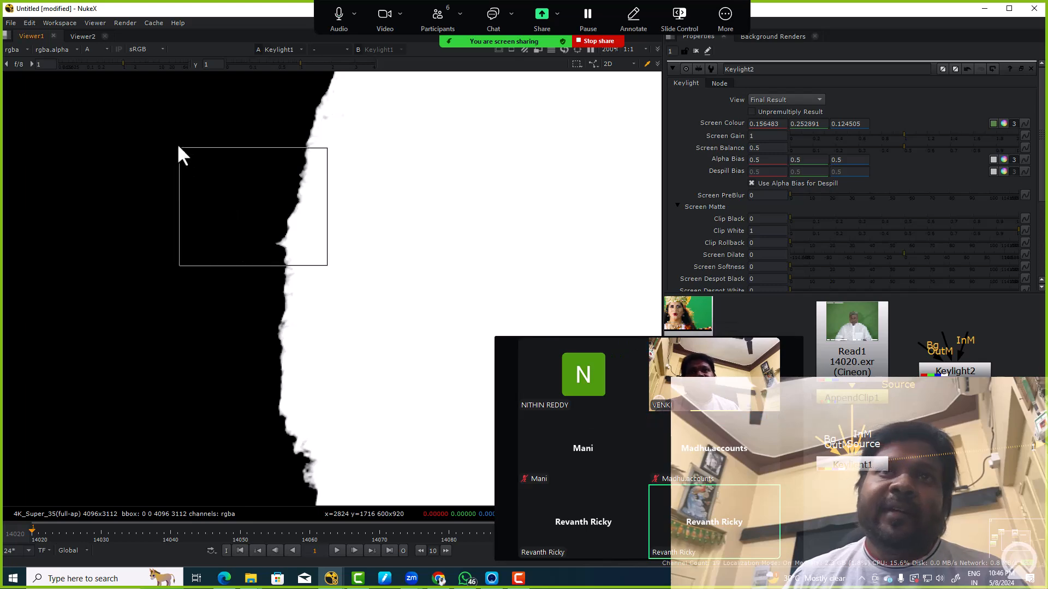
left_click(935, 370)
key("1")
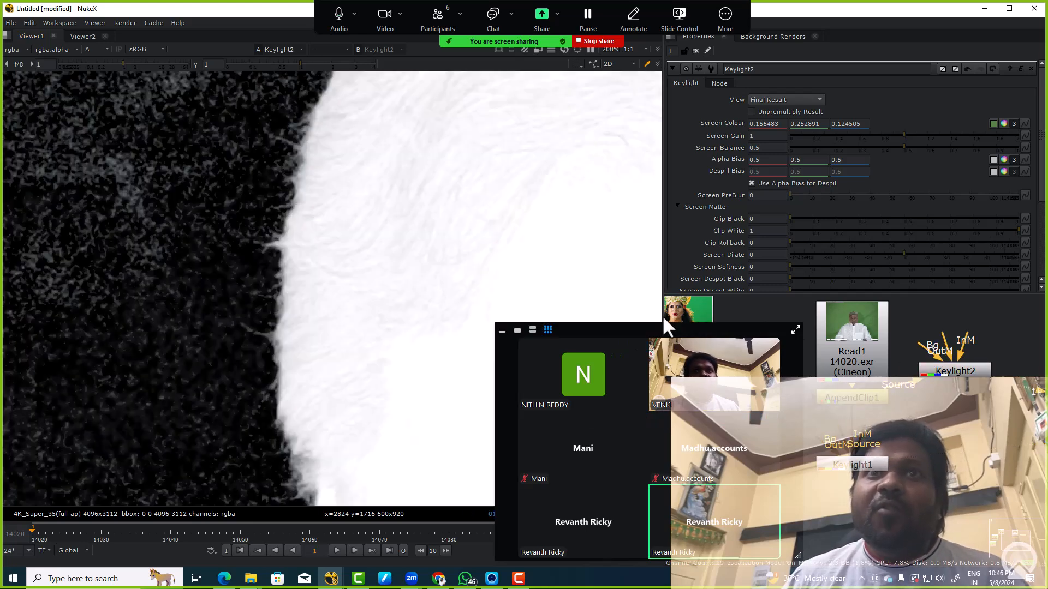
key("f")
scroll(308, 280, "up", 8)
key("f")
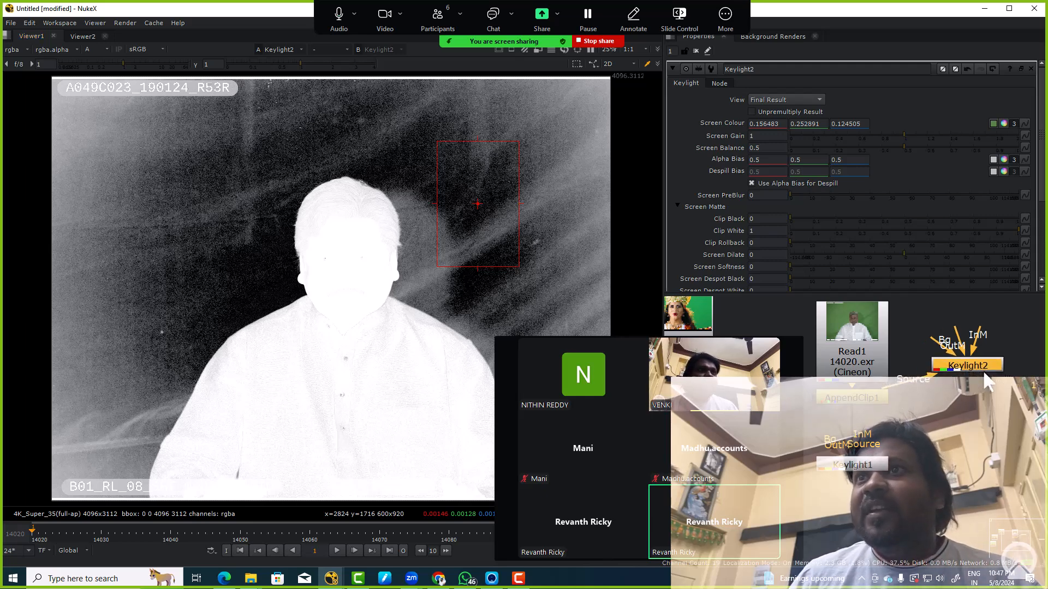
Raise Keylight2's Clip Black to 0.4
left_click(922, 323)
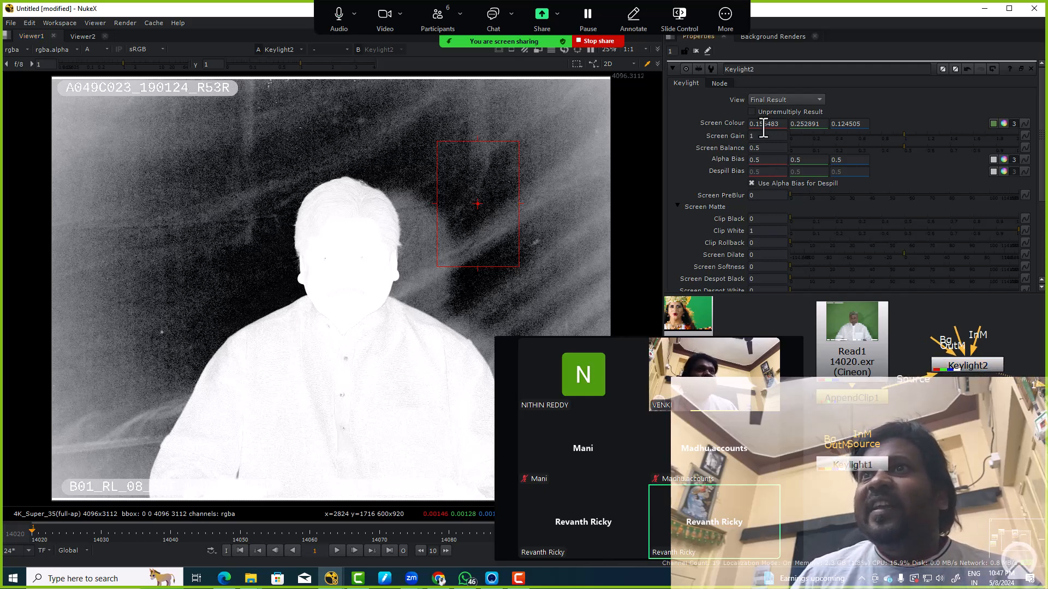
left_click(770, 220)
key("Up")
key("Up")
key("Up")
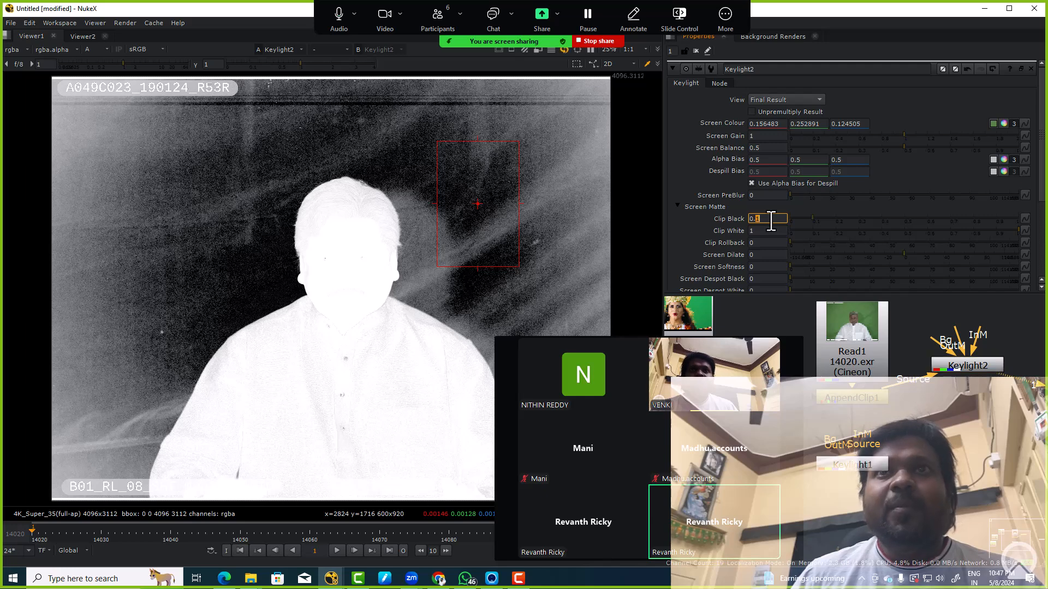
key("Up")
Lower Keylight2's Clip White to 0.7
left_click(766, 232)
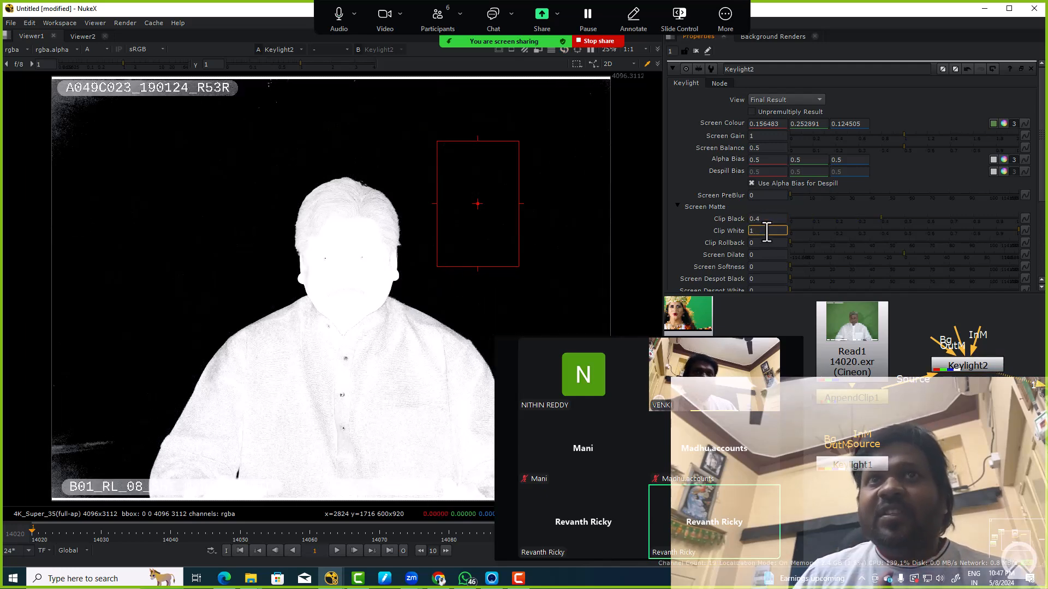
key("Down")
key("Down")
key("Down")
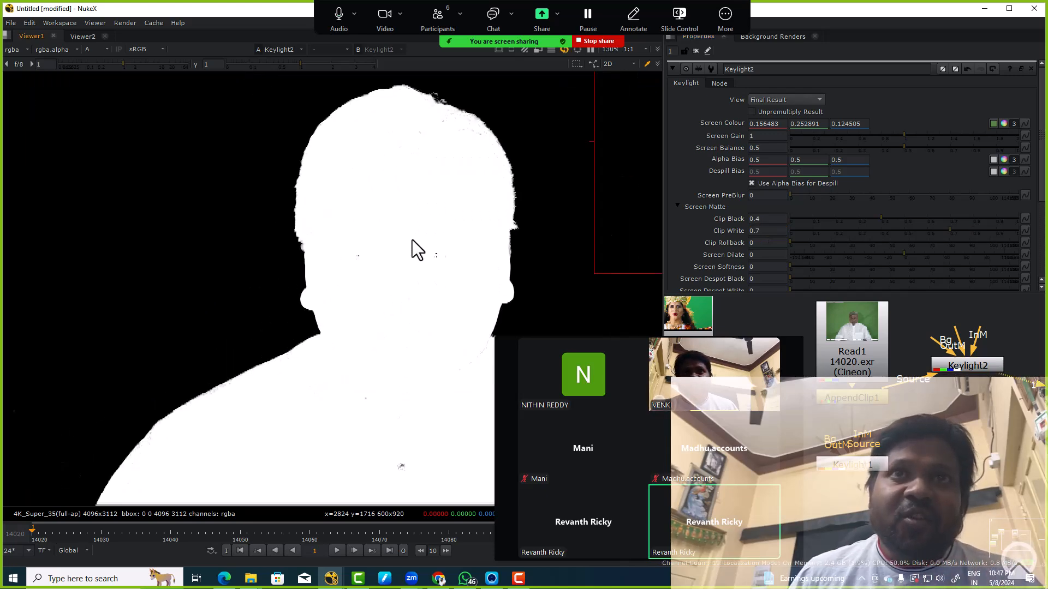
Compare the clipped Keylight2 matte with Keylight1's along the hair edge above the man's ear
scroll(388, 250, "up", 5)
left_click_drag(326, 197, 438, 423)
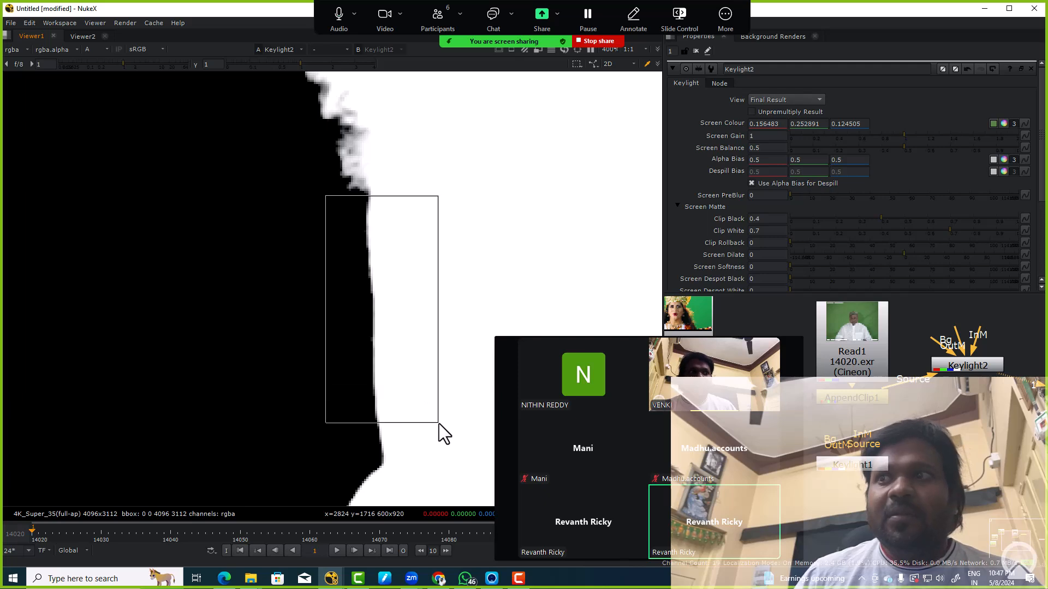
left_click(850, 468)
key("1")
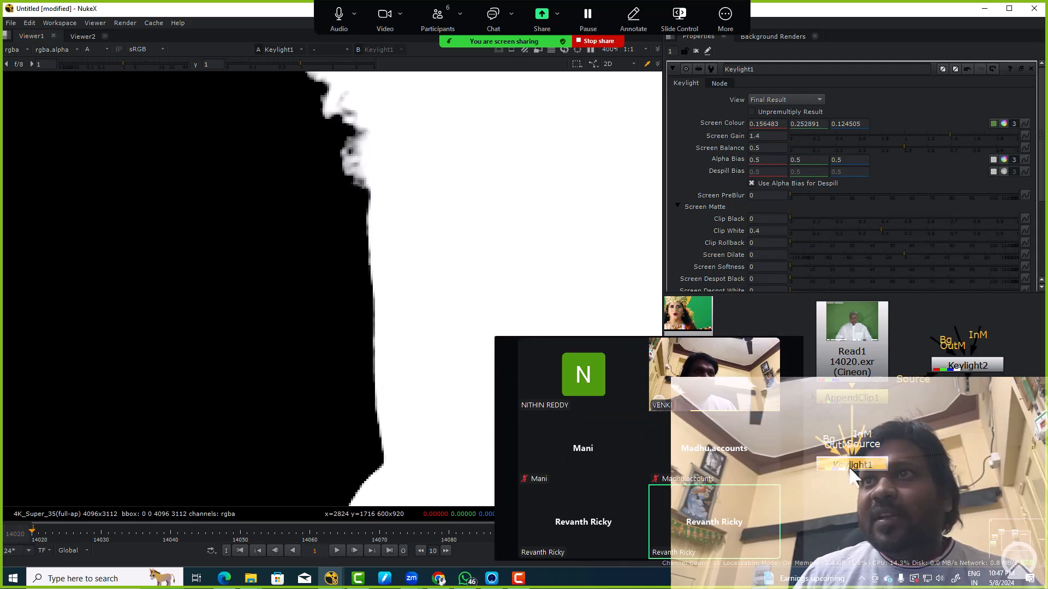
Reset Keylight1's Screen Gain and Clip White to 1
left_click_drag(783, 136, 671, 145)
type("1")
key("Tab")
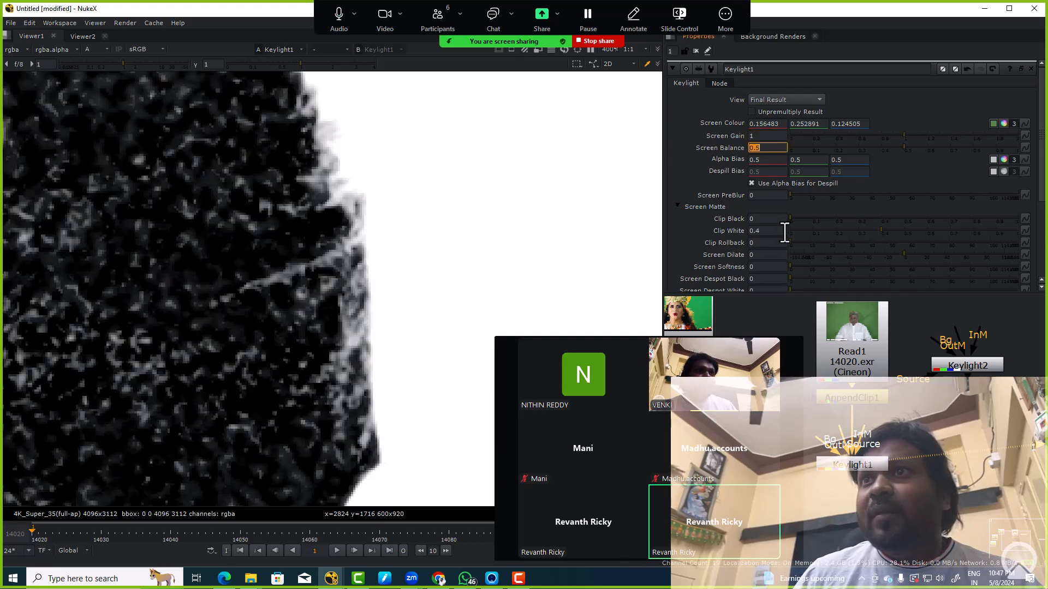
key("Tab")
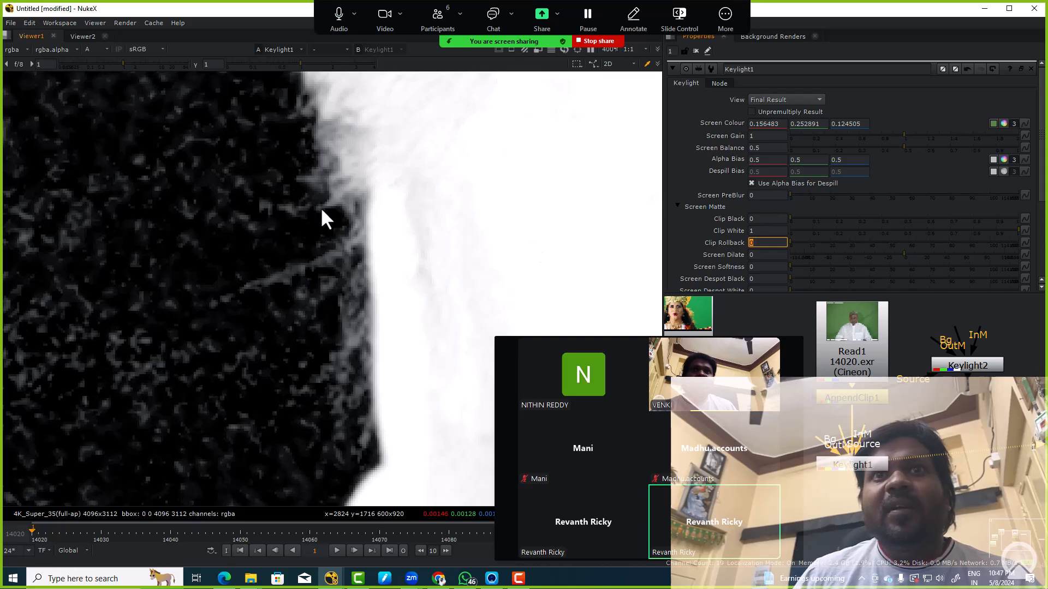
Compare the ear's edge softness between the unclipped Keylight1 matte and the clipped Keylight2 matte
scroll(323, 221, "down", 6)
scroll(331, 339, "up", 7)
scroll(344, 301, "up", 3)
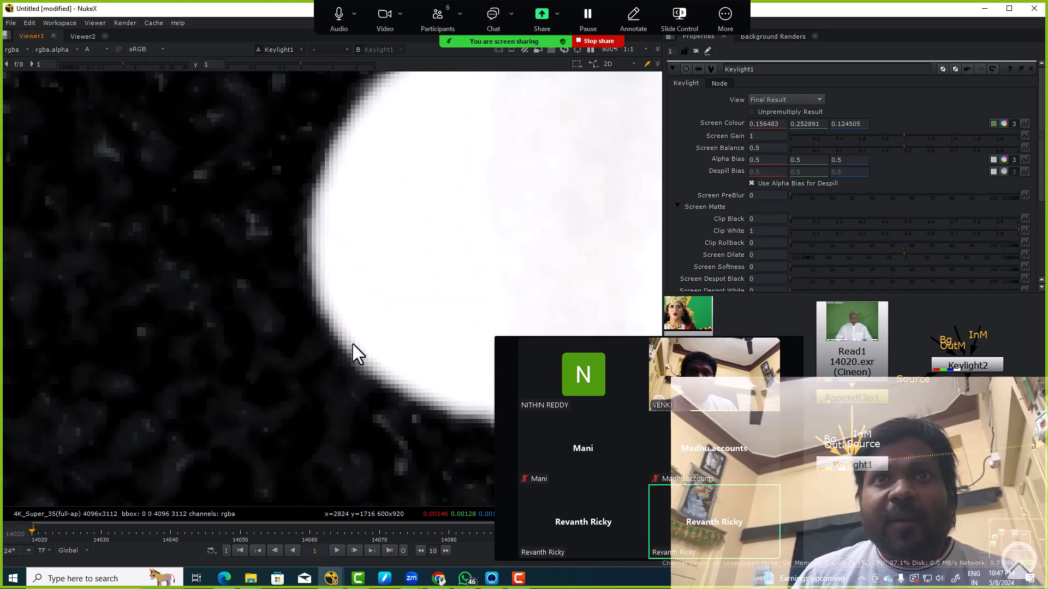
left_click(964, 365)
key("1")
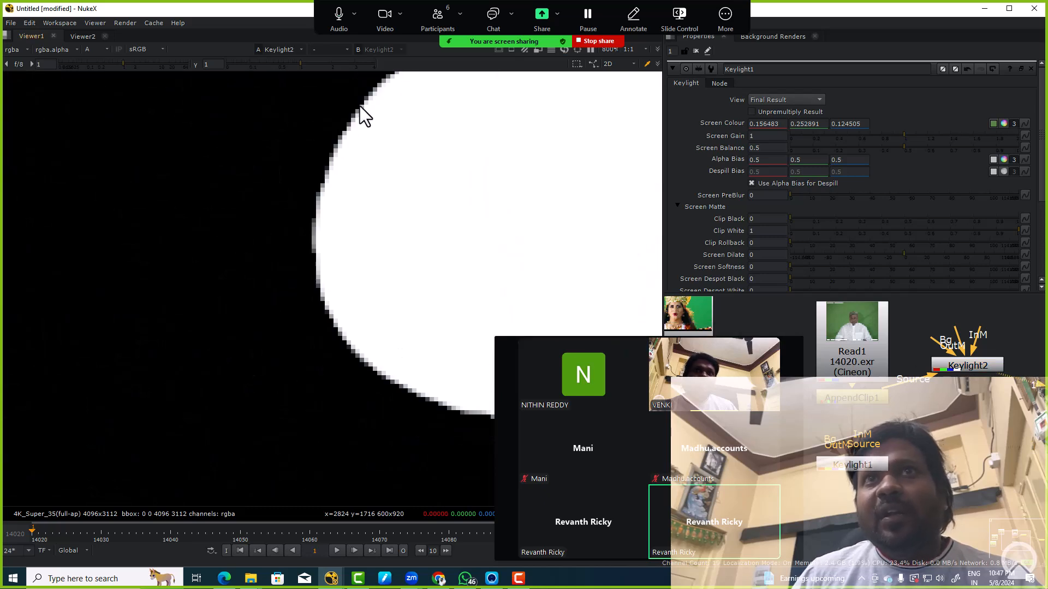
left_click(818, 464)
key("1")
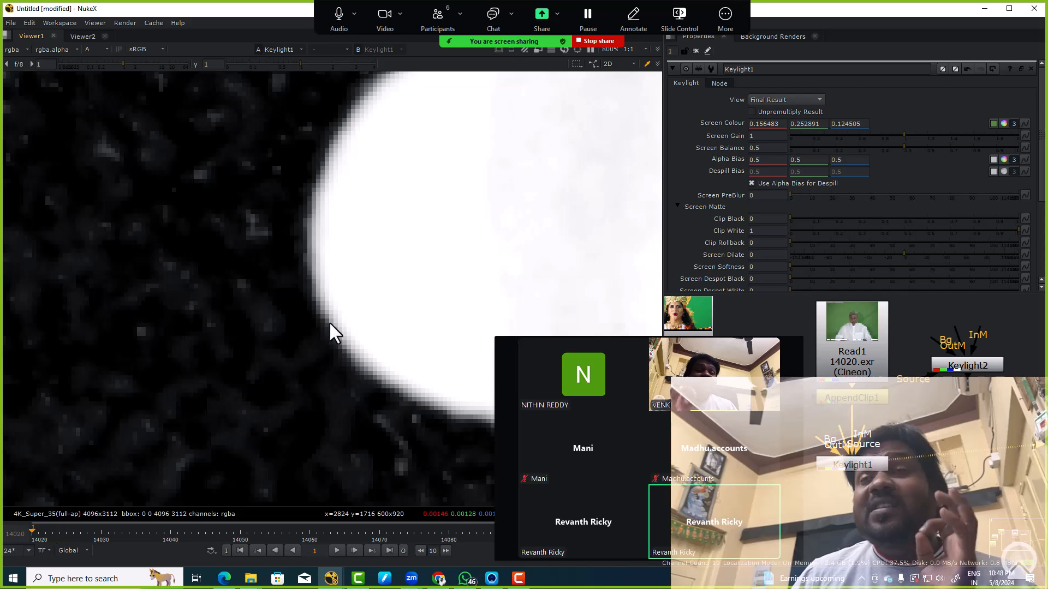
Show the AppendClip1 plate in full colour and examine the edge pixels around the man's ear
left_click(828, 398)
key("1")
key("a")
scroll(376, 335, "up", 8)
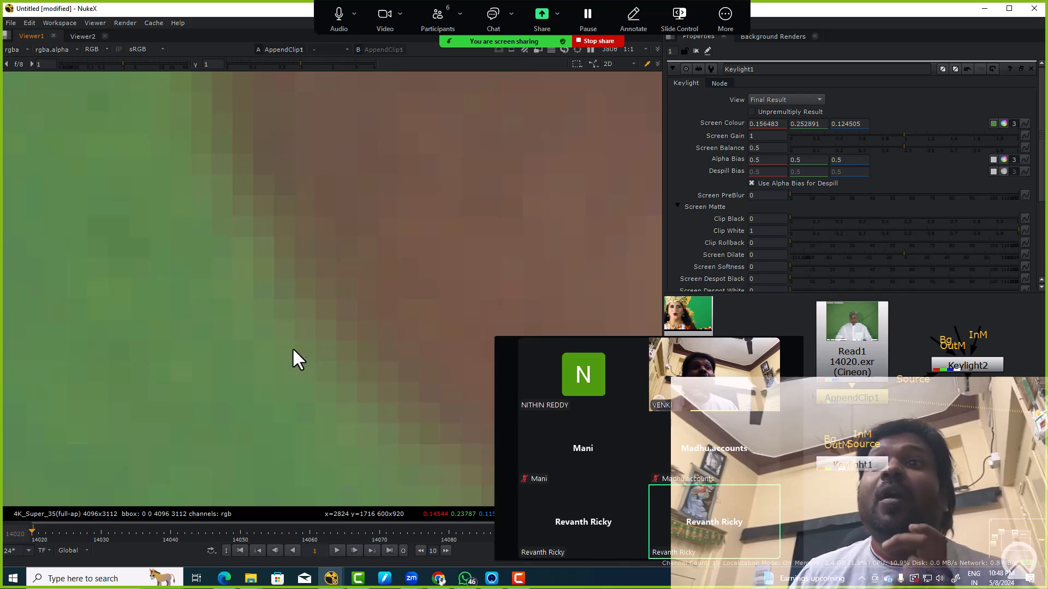
scroll(311, 309, "down", 5)
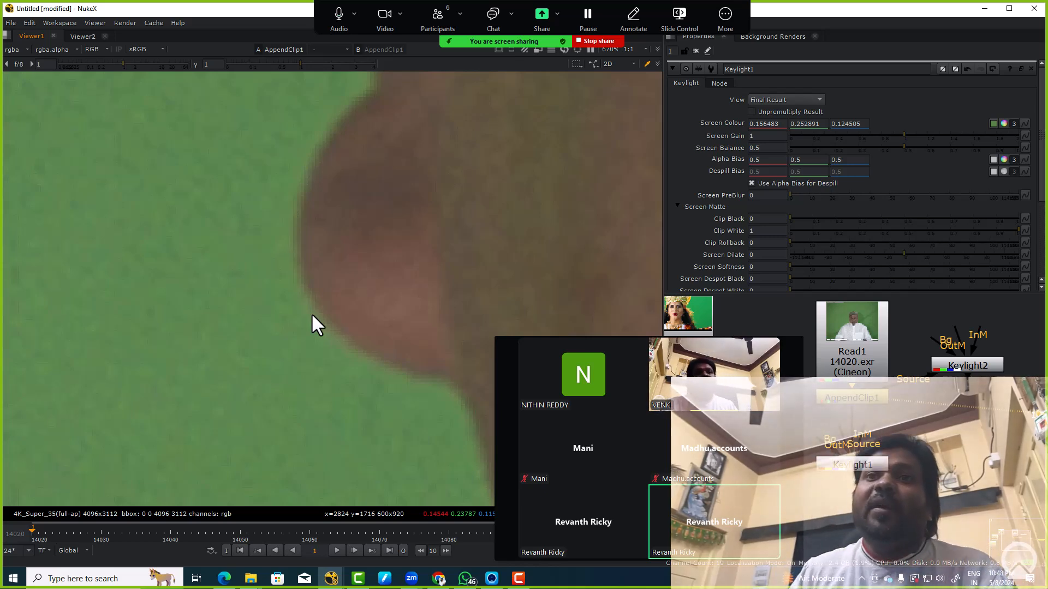
left_click_drag(598, 331, 769, 33)
View Keylight1's colour result at the ear, switch to alpha, and inspect Keylight2's matte across the whole frame
key("1")
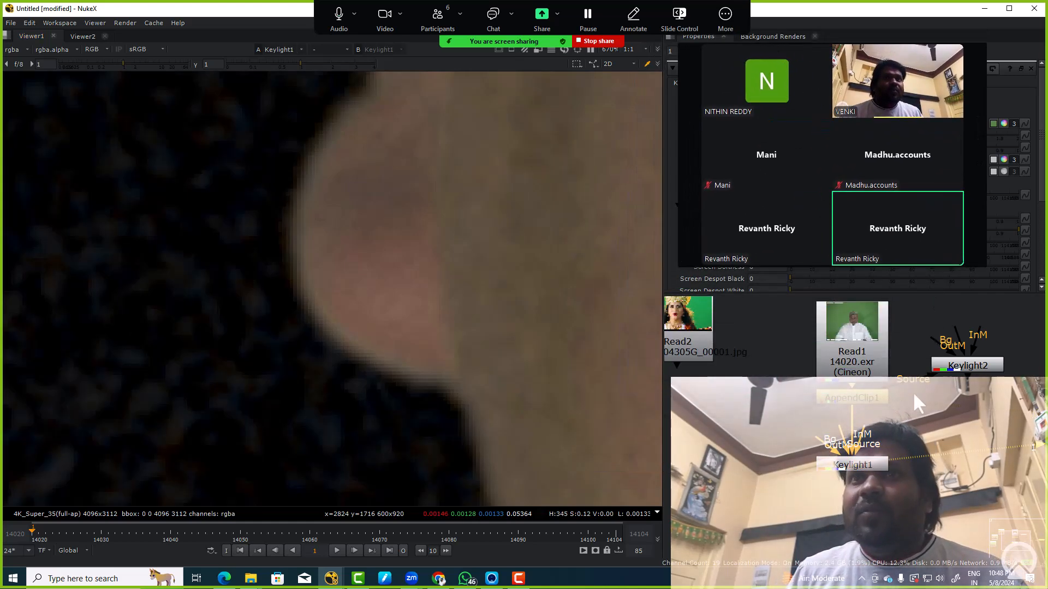
key("a")
left_click(964, 365)
key("1")
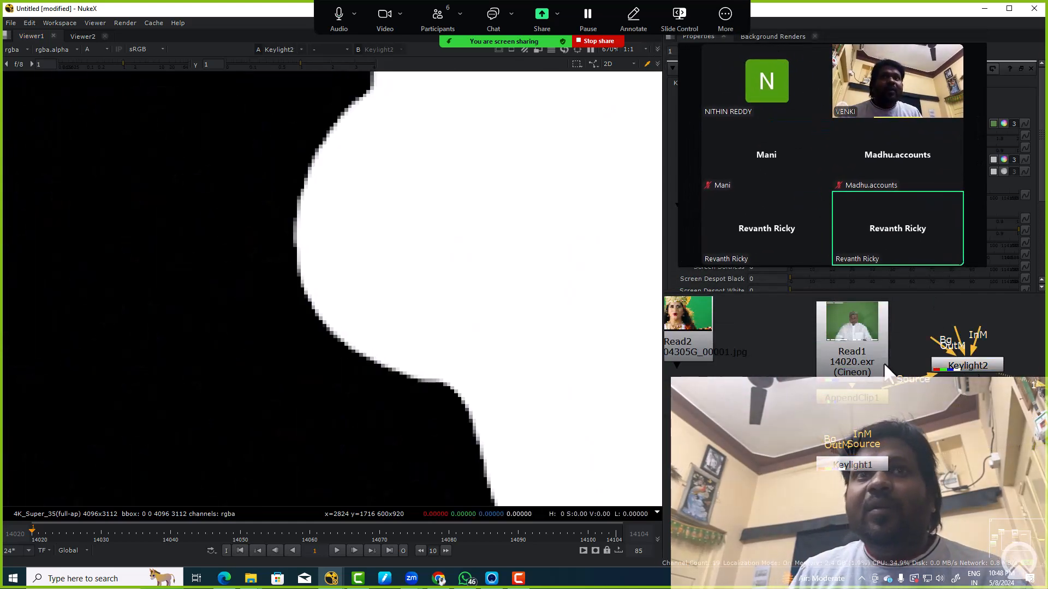
scroll(364, 289, "down", 4)
key("f")
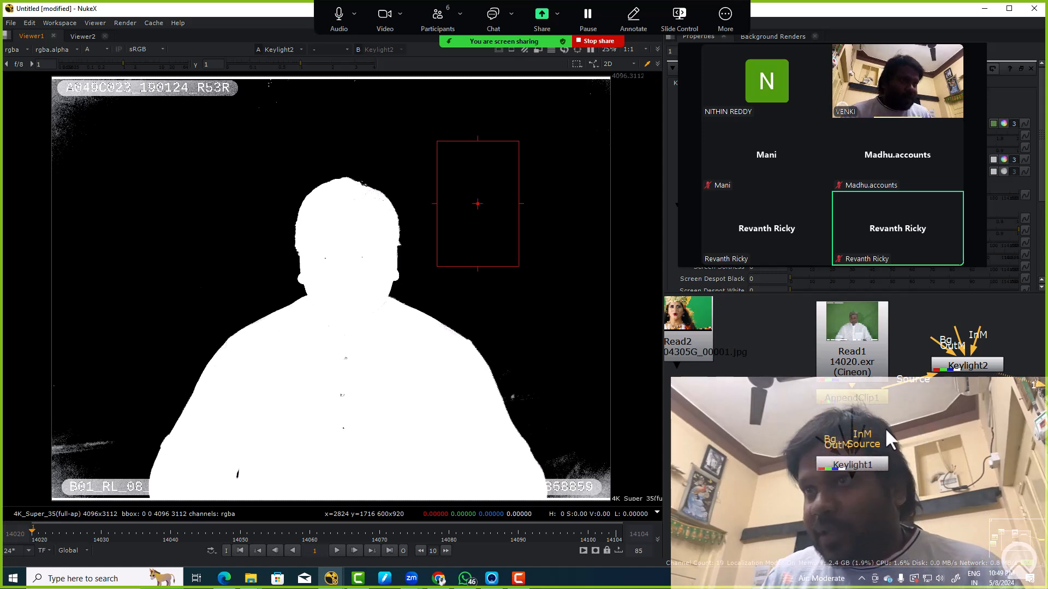
Show the AppendClip1 output in the viewer
left_click_drag(885, 428, 879, 453)
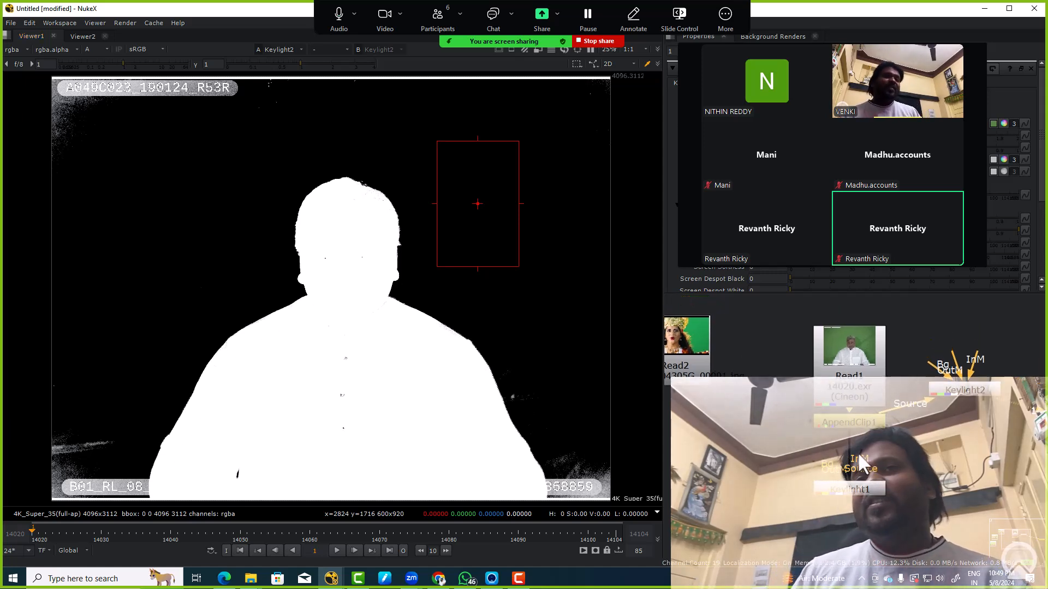
left_click(863, 425)
key("1")
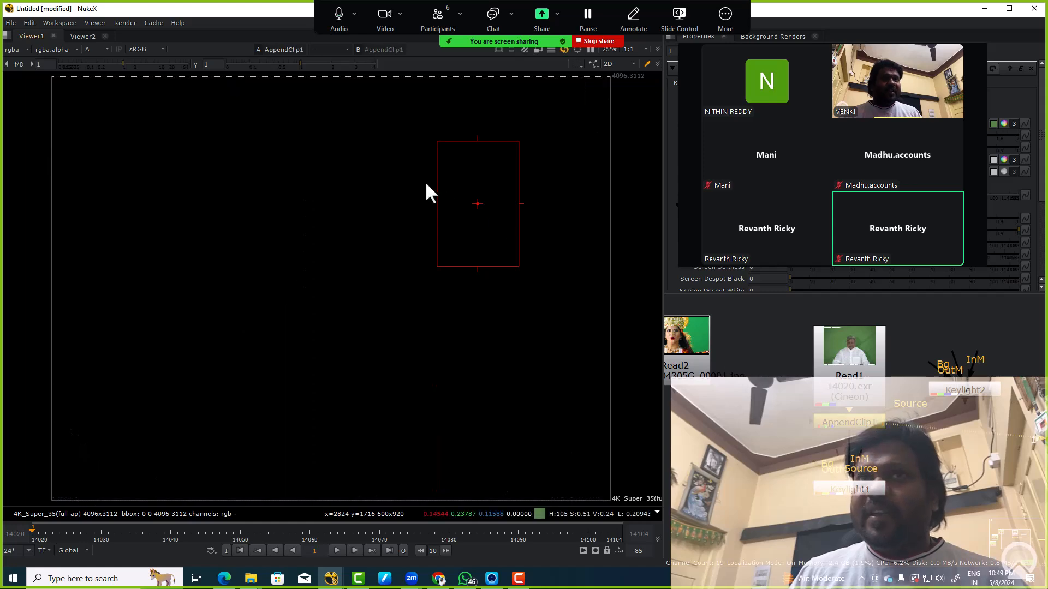
Show the AppendClip1 plate in full colour again and clear the sampled area from the viewer
key("a")
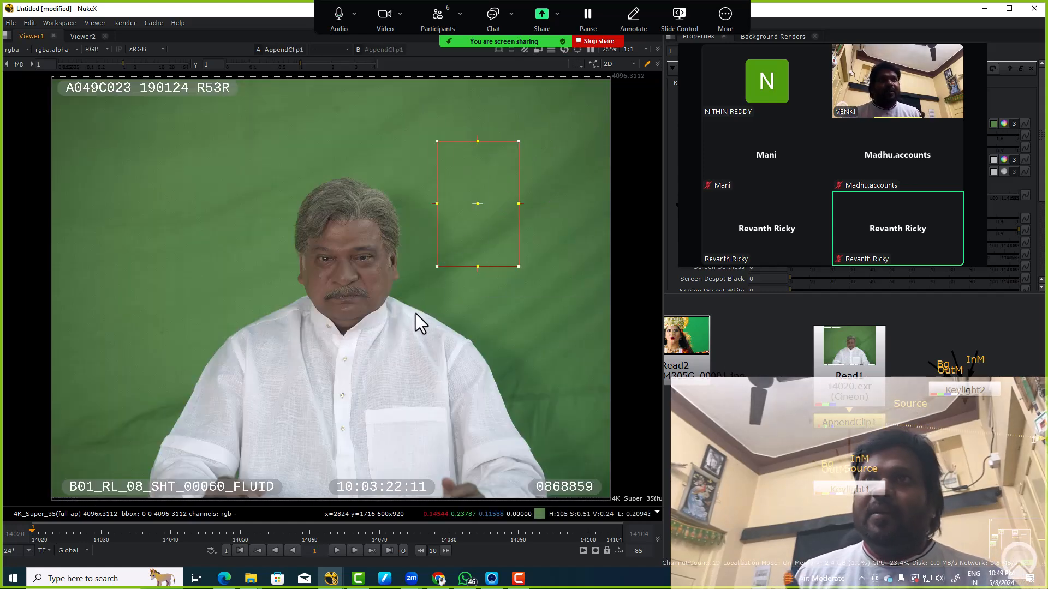
left_click_drag(806, 46, 814, 70)
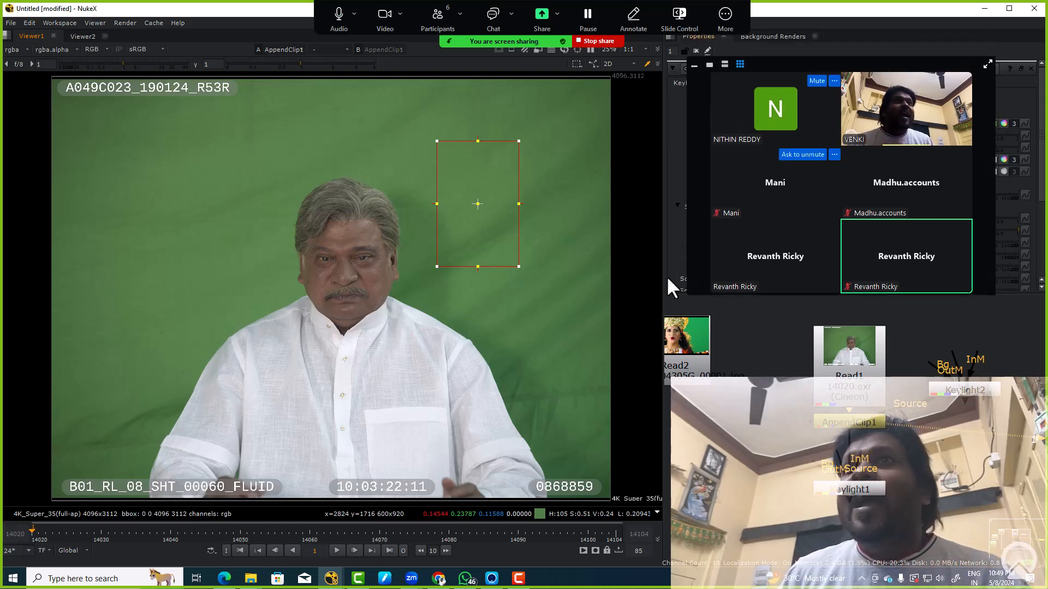
right_click(583, 220, "ctrl")
Add an IBKColour node to an empty area of the node graph beside the Read1 branch
left_click_drag(794, 426, 906, 421)
left_click(797, 352)
left_click_drag(796, 351, 702, 308)
left_click(831, 409)
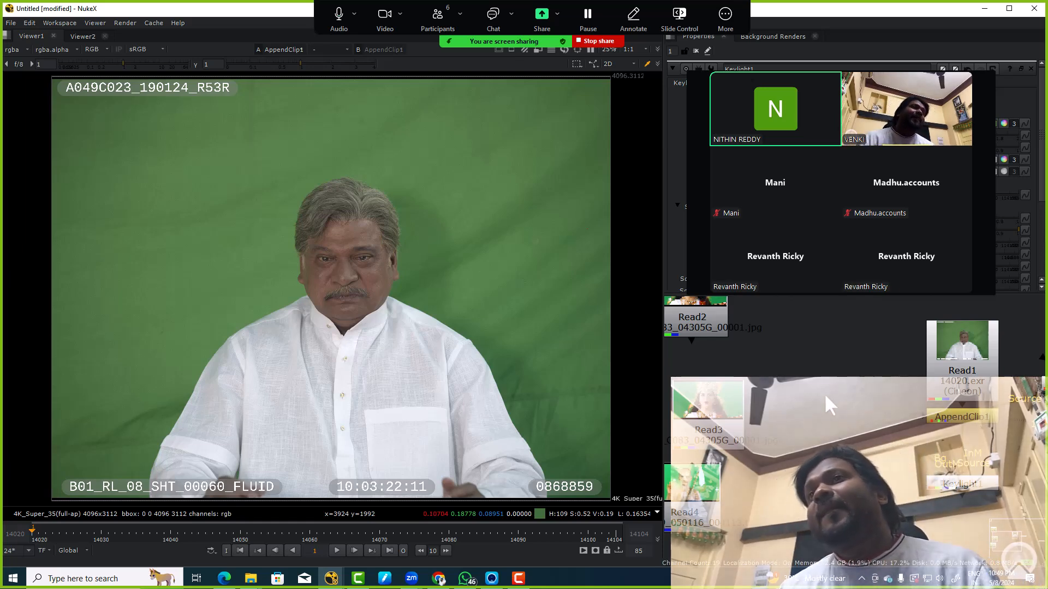
key("Tab")
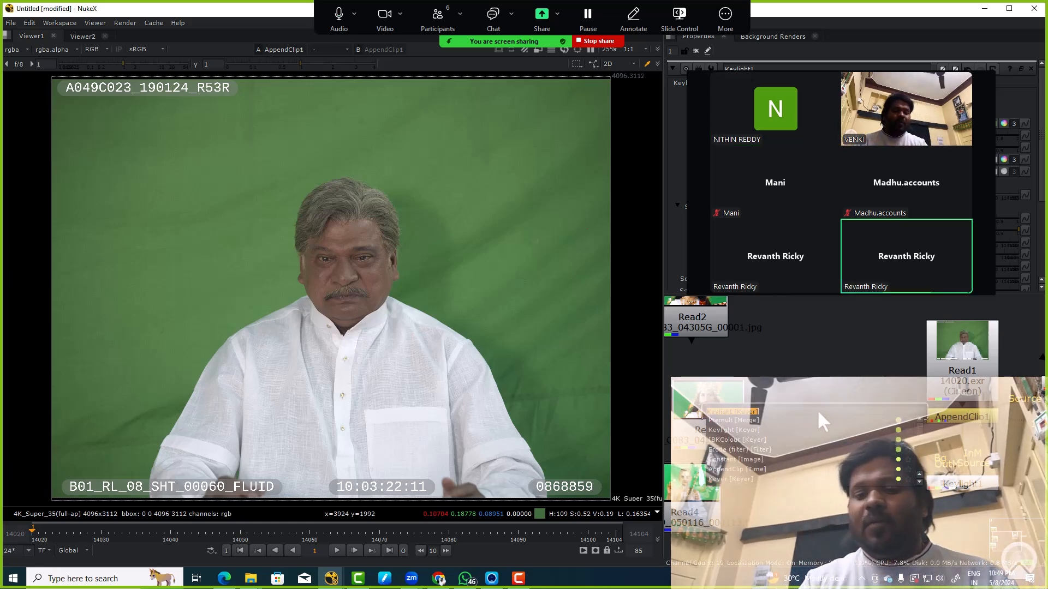
type("ibk")
key("Return")
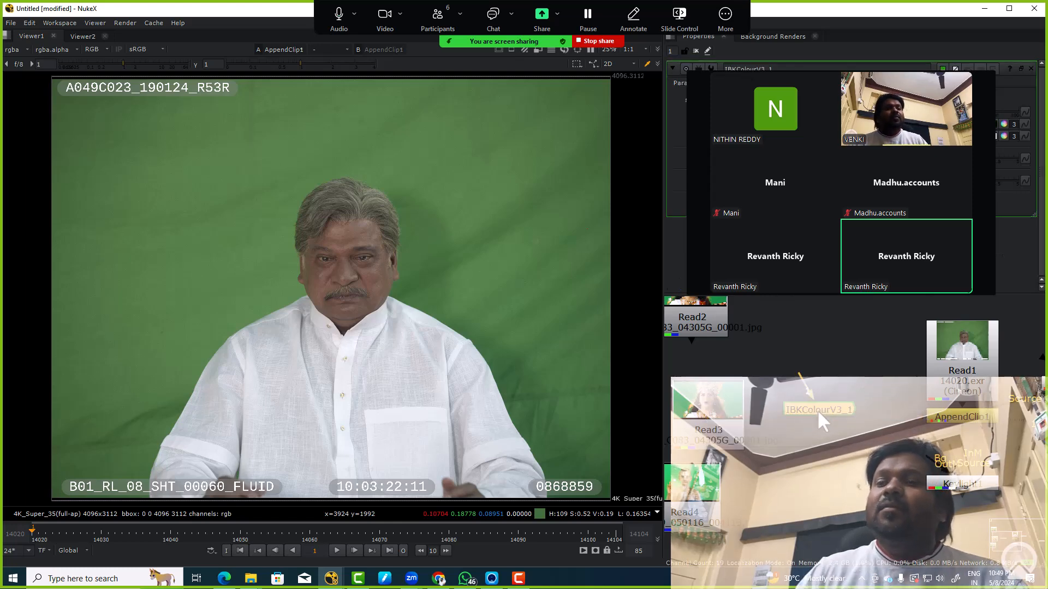
Connect the IBKColourV3_1 node's input to AppendClip1 and place the node in the free space near Viewer1
scroll(685, 412, "down", 3)
left_click_drag(759, 441, 716, 419)
left_click_drag(812, 64, 1047, 42)
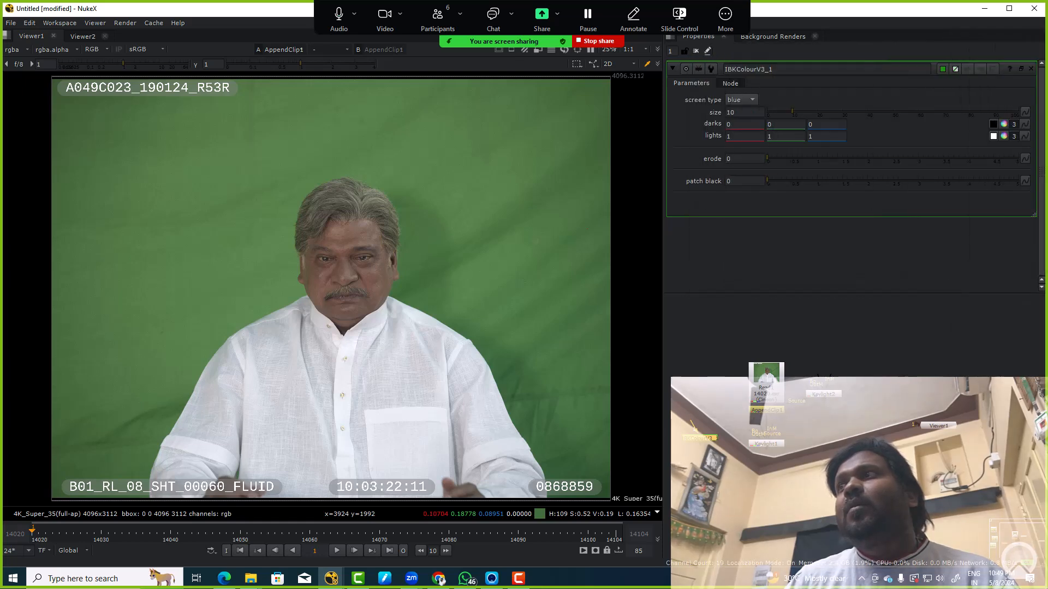
left_click_drag(693, 424, 771, 407)
left_click_drag(699, 438, 869, 439)
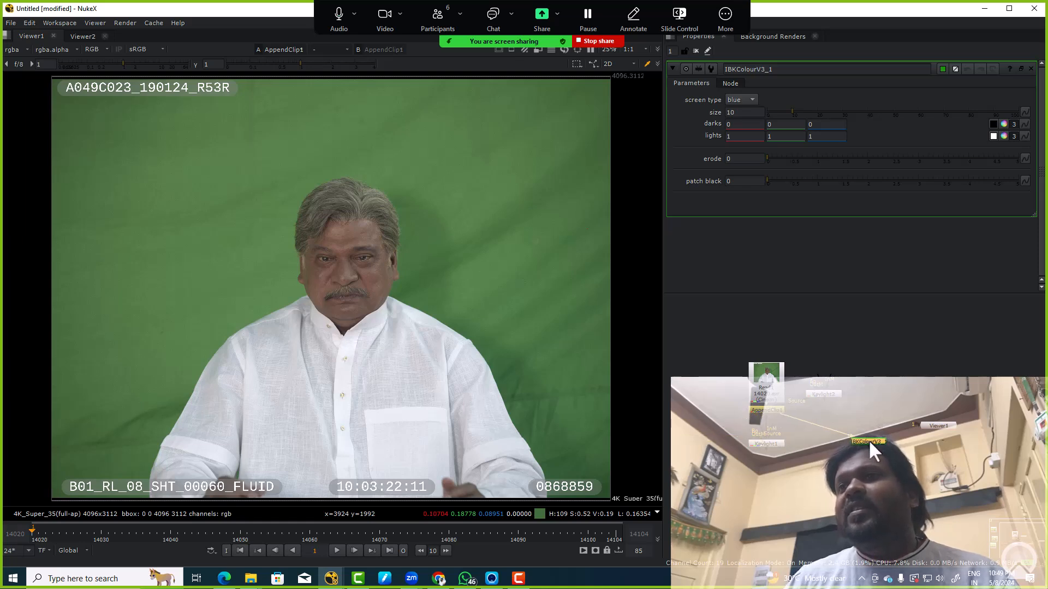
View the IBKColourV3_1 output, change its screen type to green and set its size to 0
key("1")
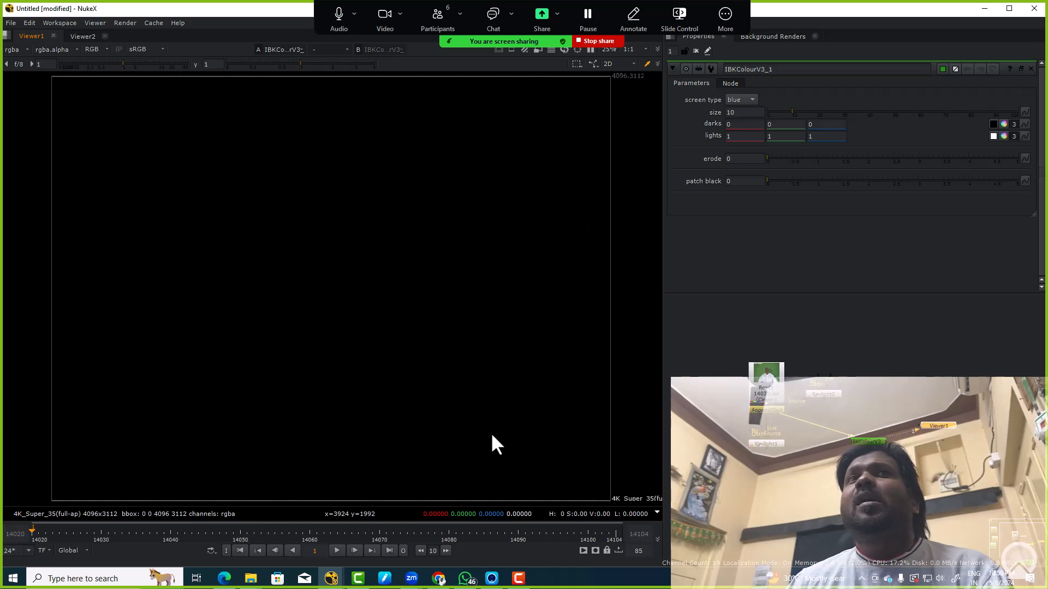
left_click(742, 99)
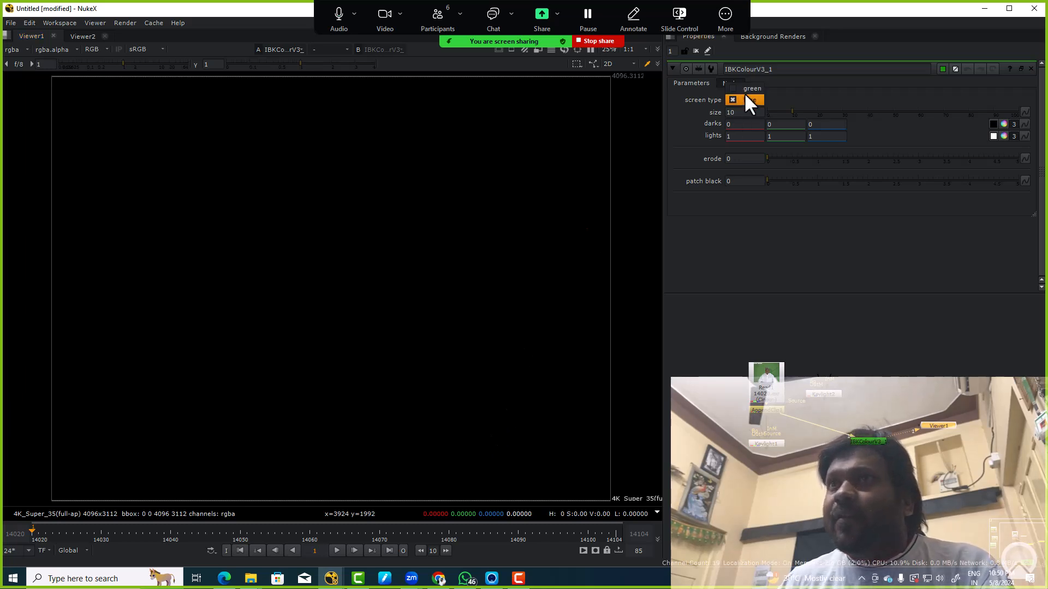
left_click(745, 88)
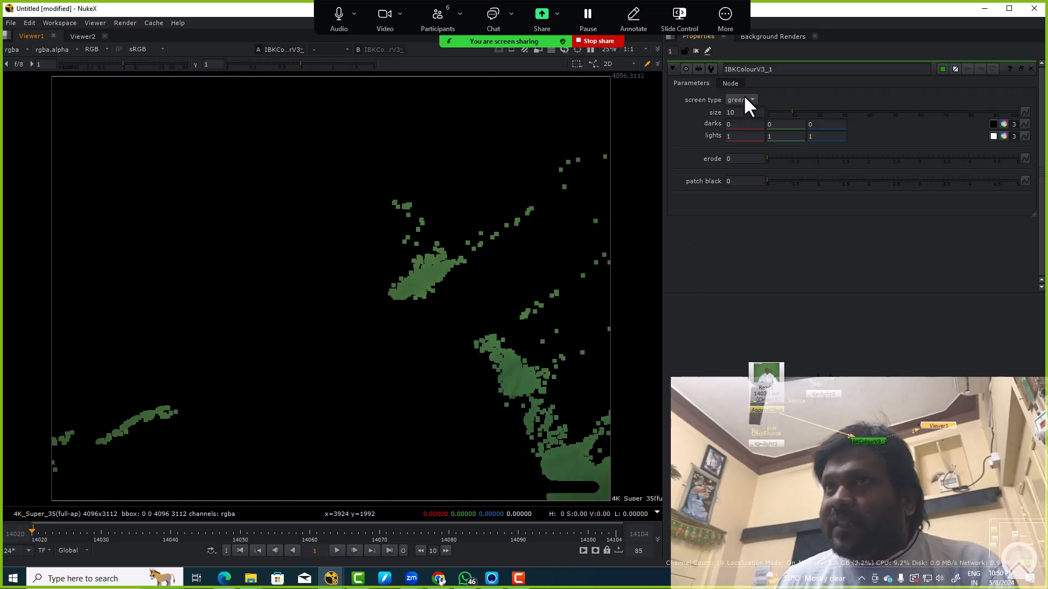
left_click_drag(777, 115, 21, 124)
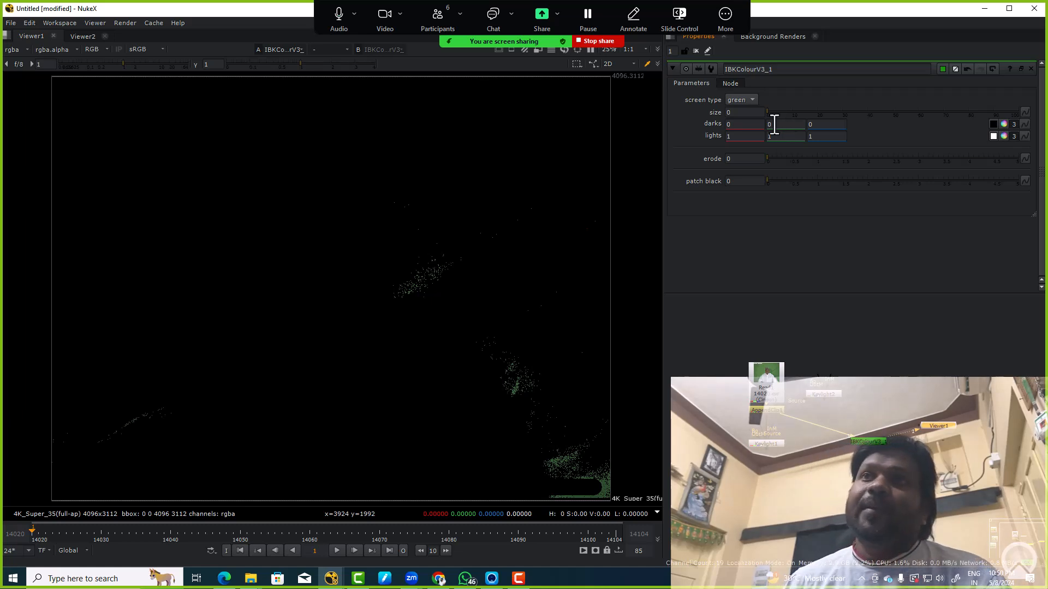
Try the IBKColour red darks at 0.1 and lower them to -0.1
type(".1")
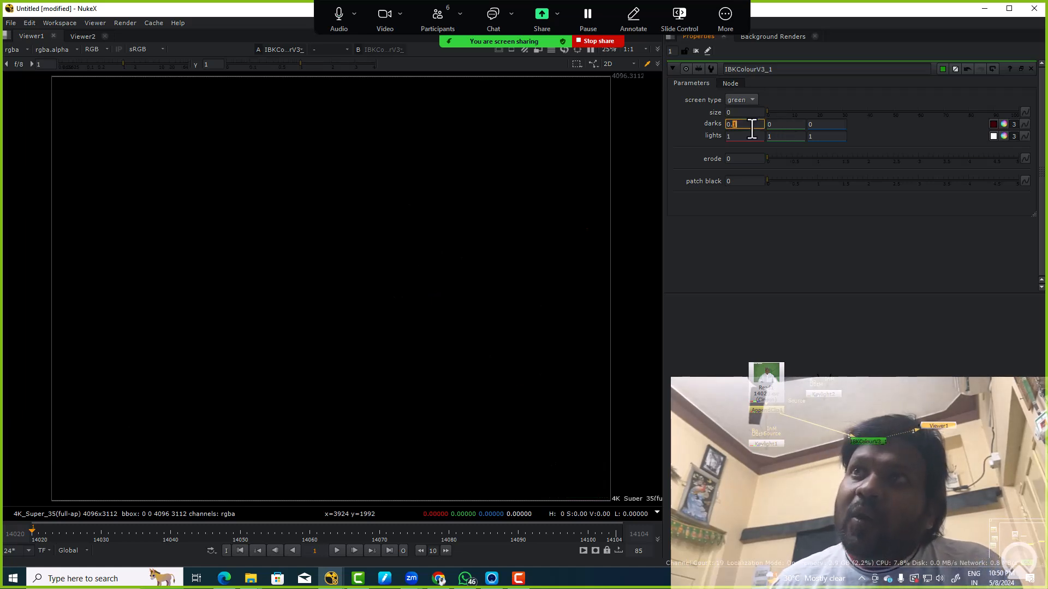
key("Down")
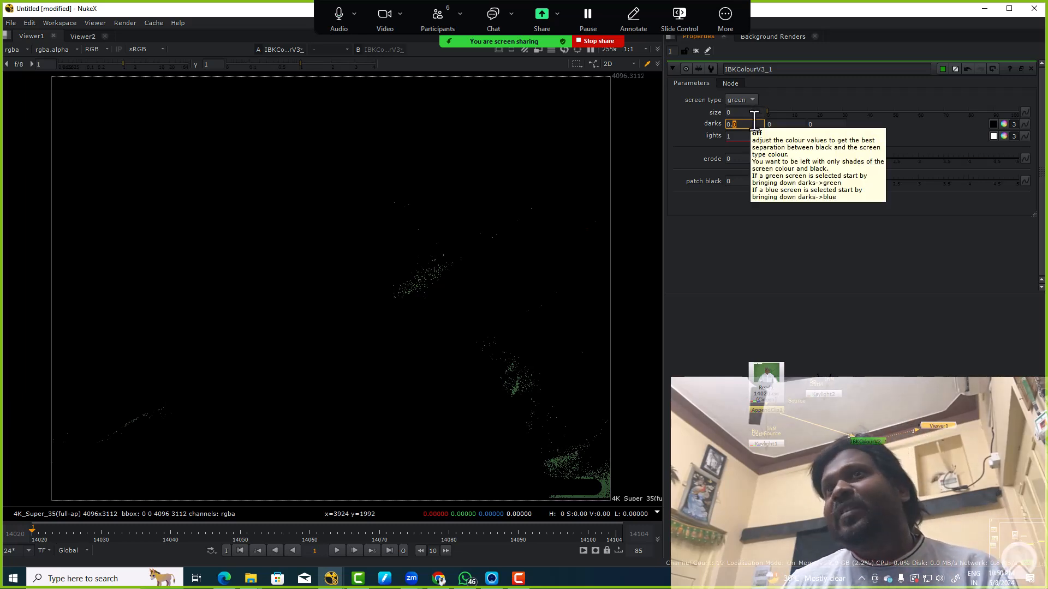
key("Down")
key("Up")
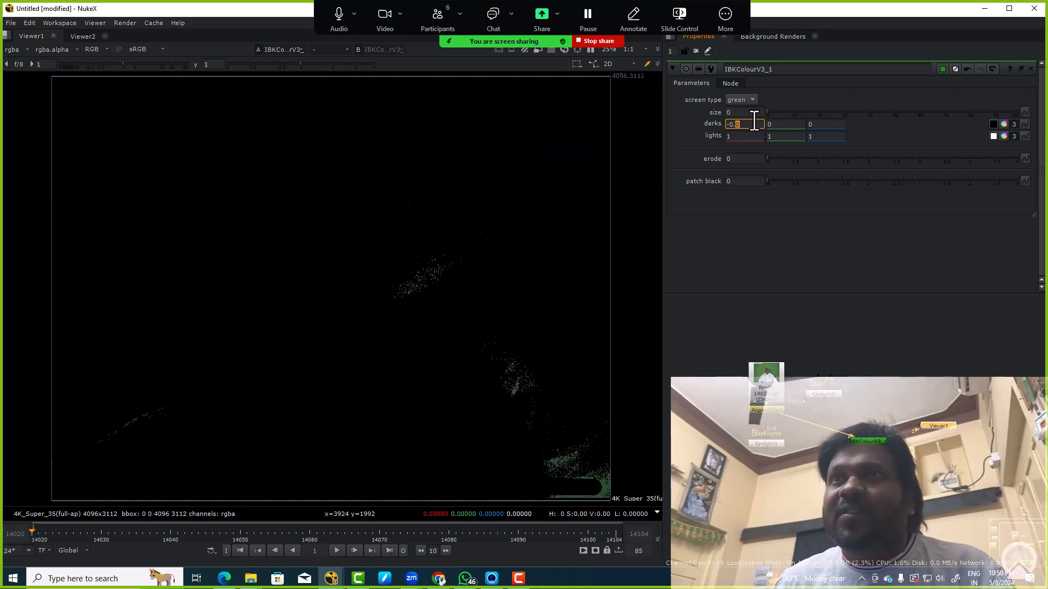
key("Down")
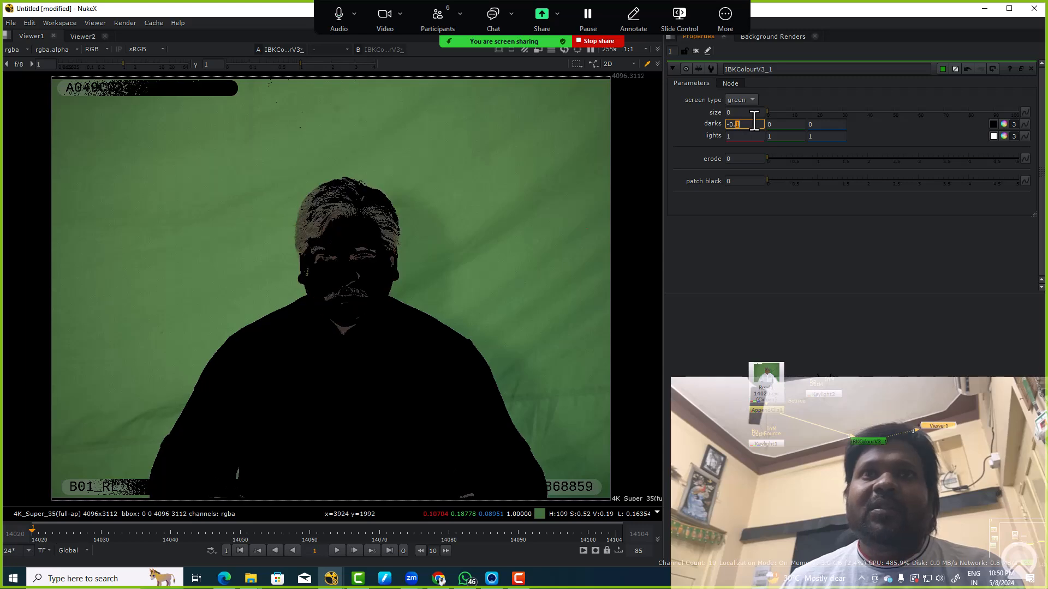
Raise the red darks in fine increments to -0.044
key("Up")
key("Up")
key("Up")
key("Up")
key("Up")
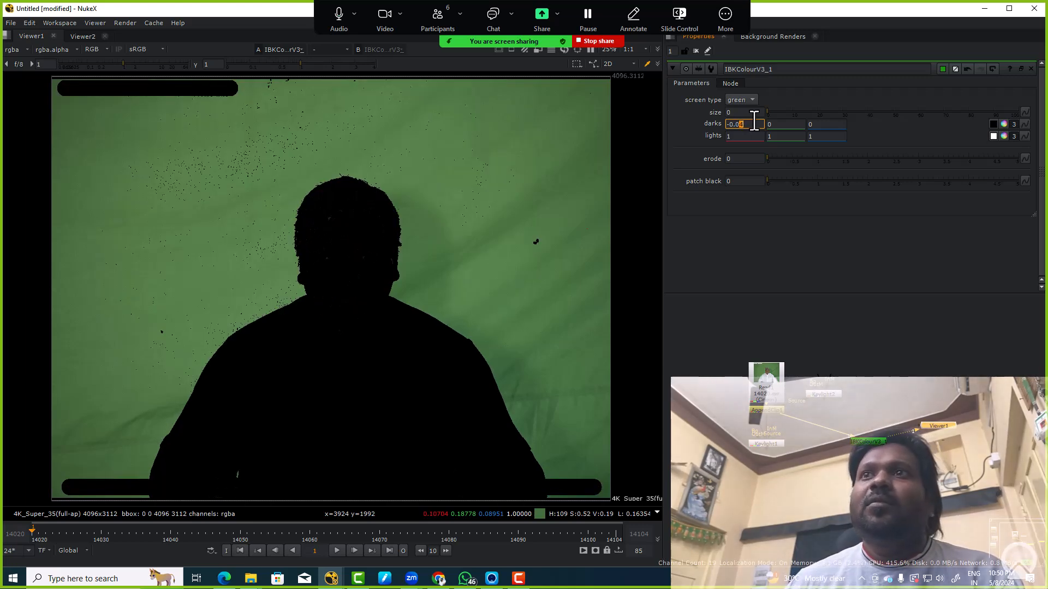
key("Right")
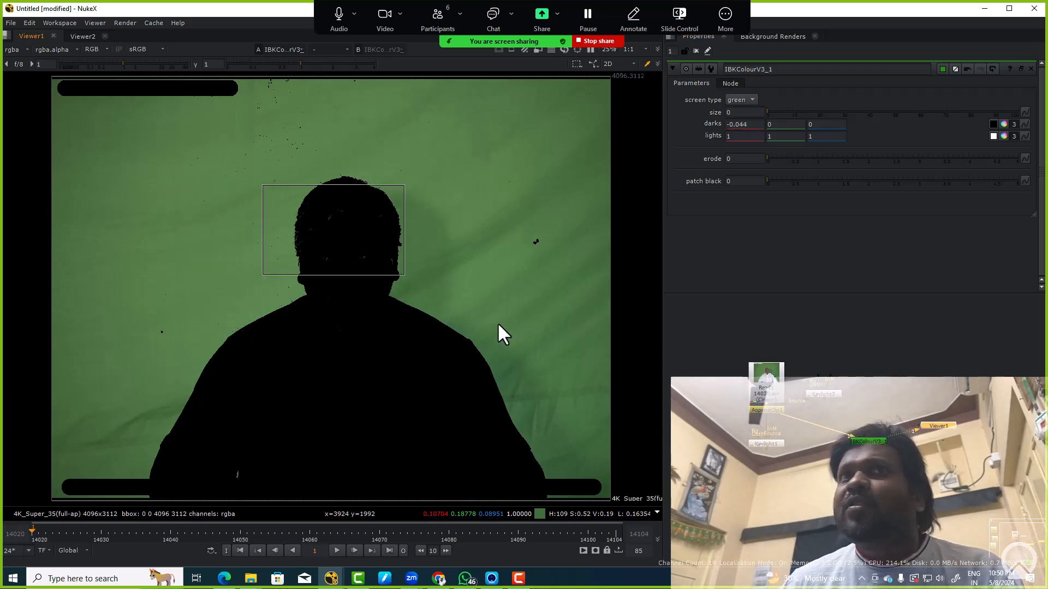
Raise the red darks to -0.034 and check the head interior and the green backdrop for speckles
scroll(321, 262, "up", 6)
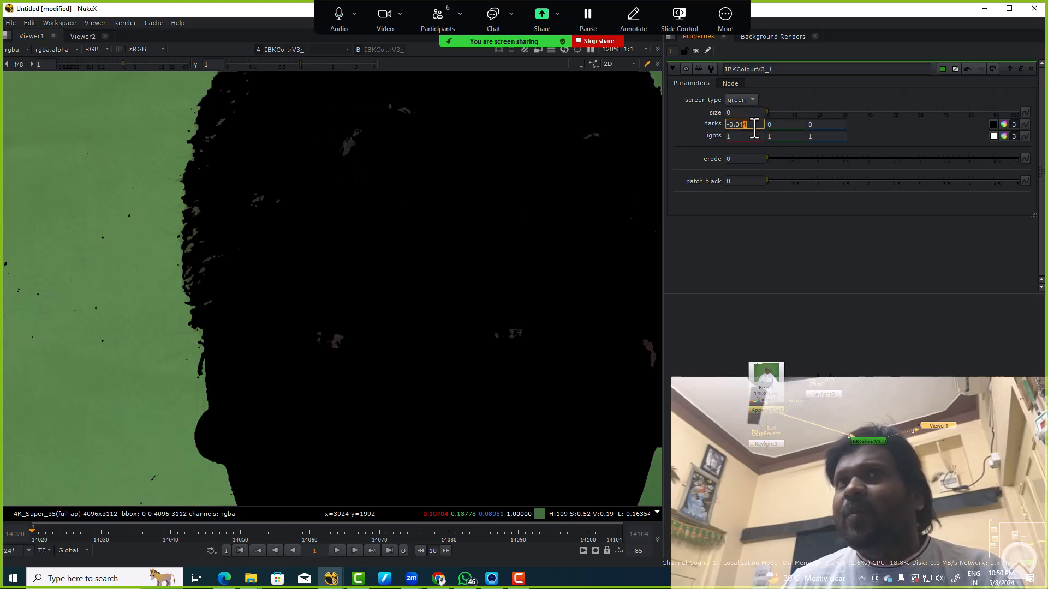
key("Up")
key("Up")
key("Up")
key("Up")
key("Up")
key("Up")
key("Up")
key("Up")
key("Up")
key("Up")
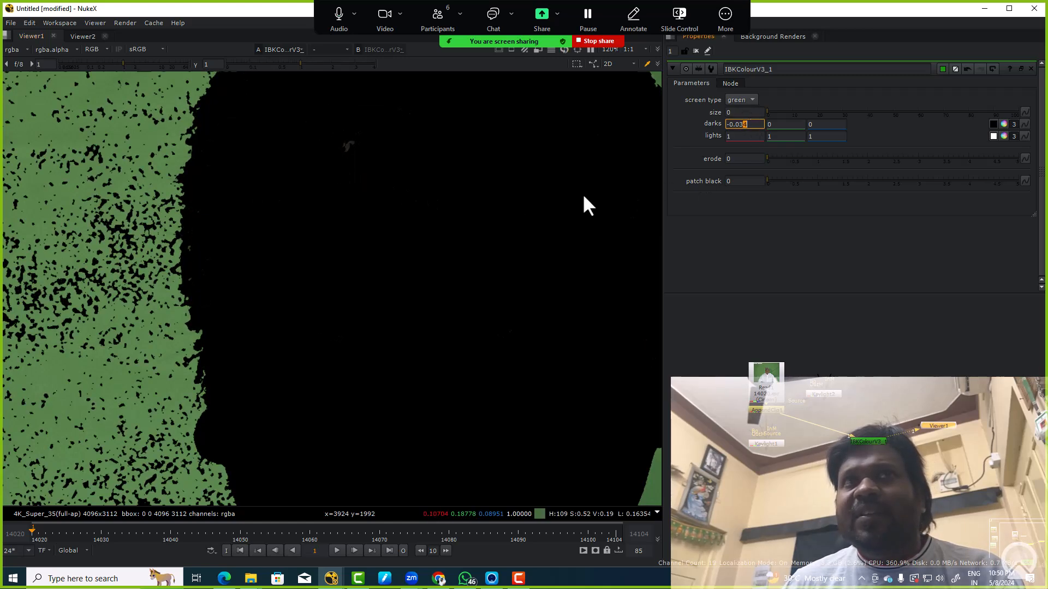
key("f")
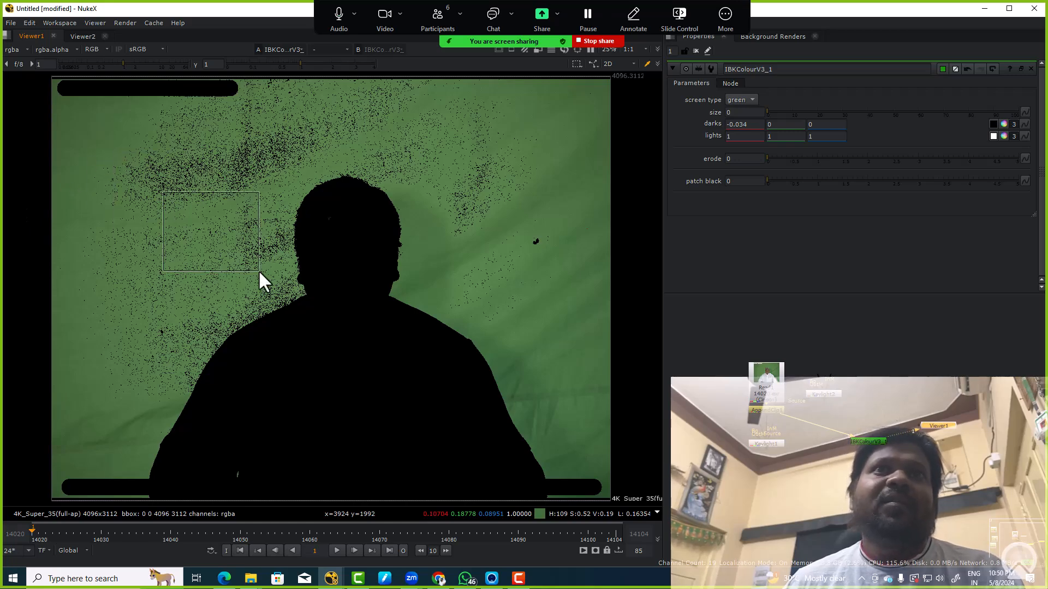
scroll(218, 157, "up", 5)
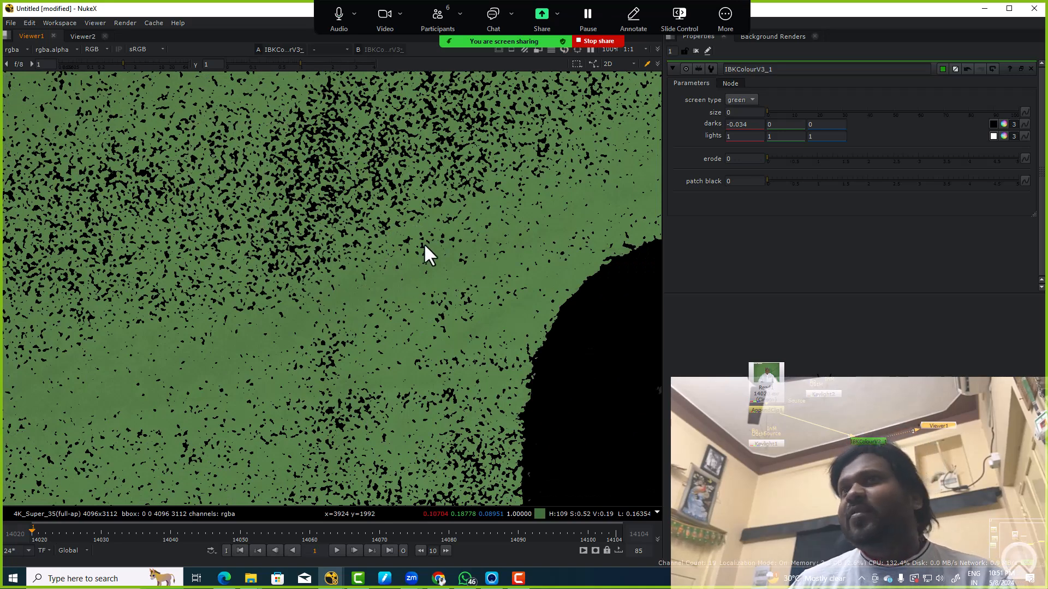
Reset the red darks to 0 and set the green darks to 0.1
type("0")
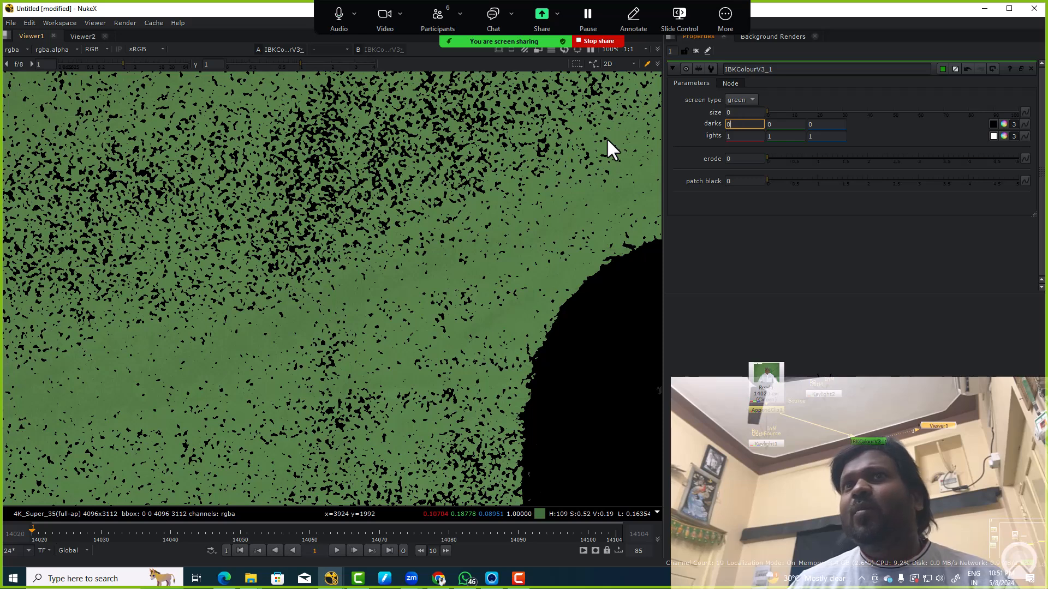
key("Return")
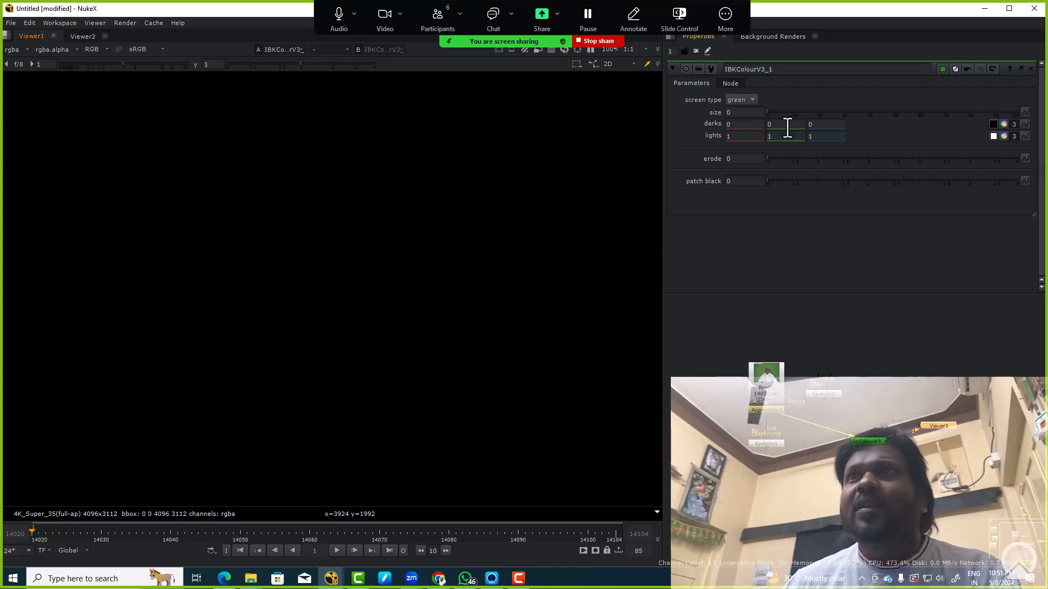
type(".1")
key("Return")
Lower the green darks to 0.036 and check the hair edges and backdrop
scroll(558, 197, "down", 4)
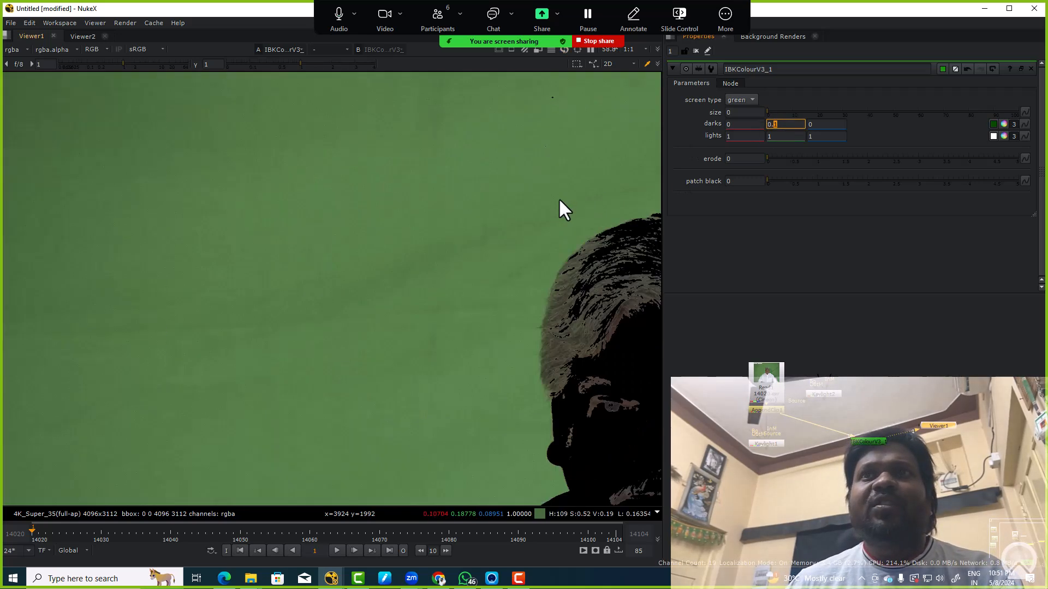
left_click_drag(558, 198, 307, 169)
scroll(789, 127, "down", 5)
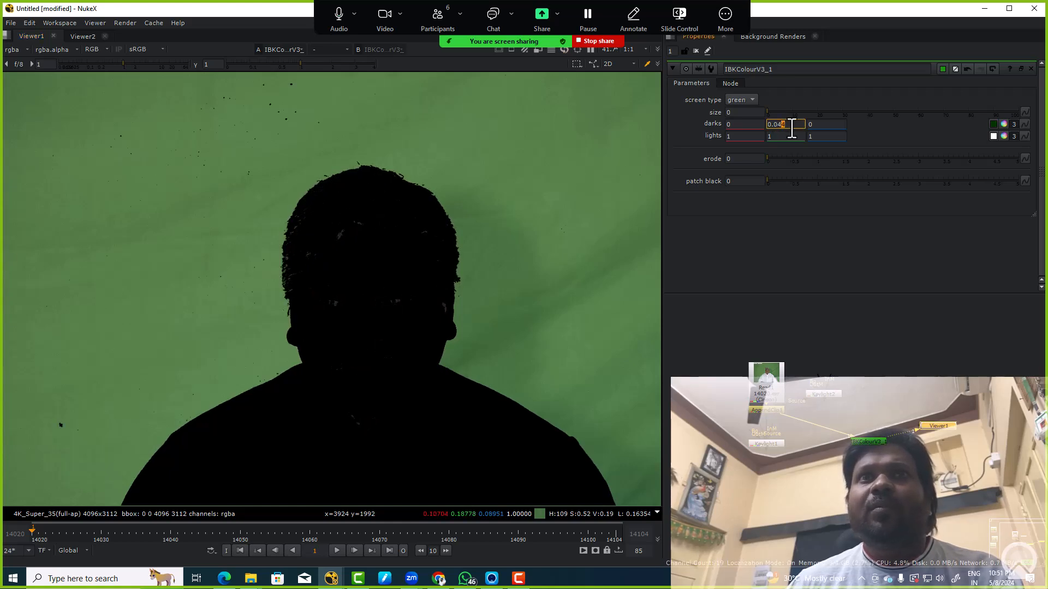
scroll(792, 128, "down", 1)
scroll(334, 223, "up", 8)
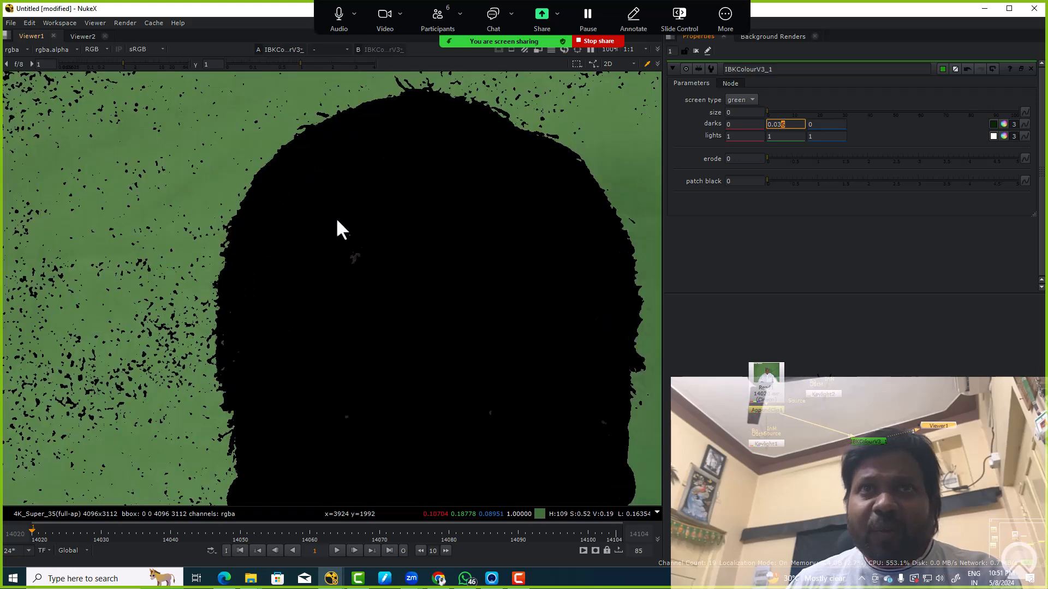
key("f")
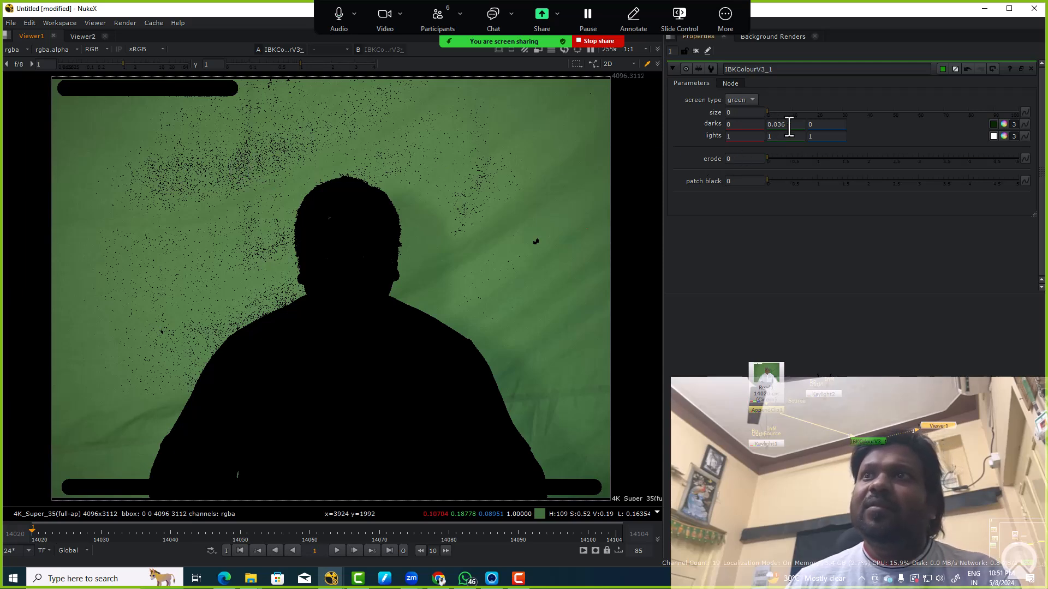
Reset the green darks to 0 and lower the blue darks from 0.2 to below zero
type("0")
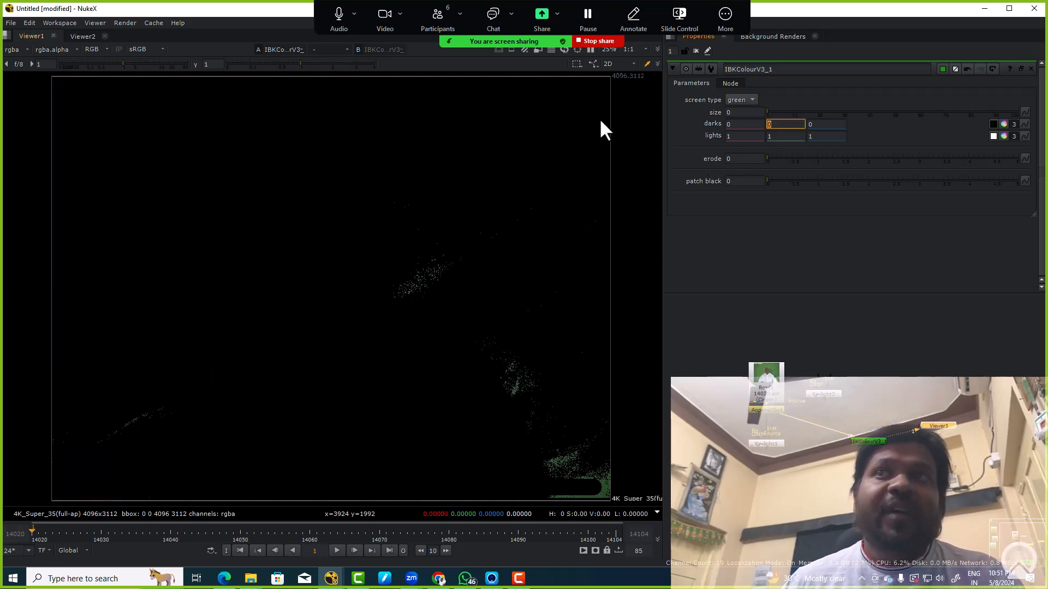
type("0.2")
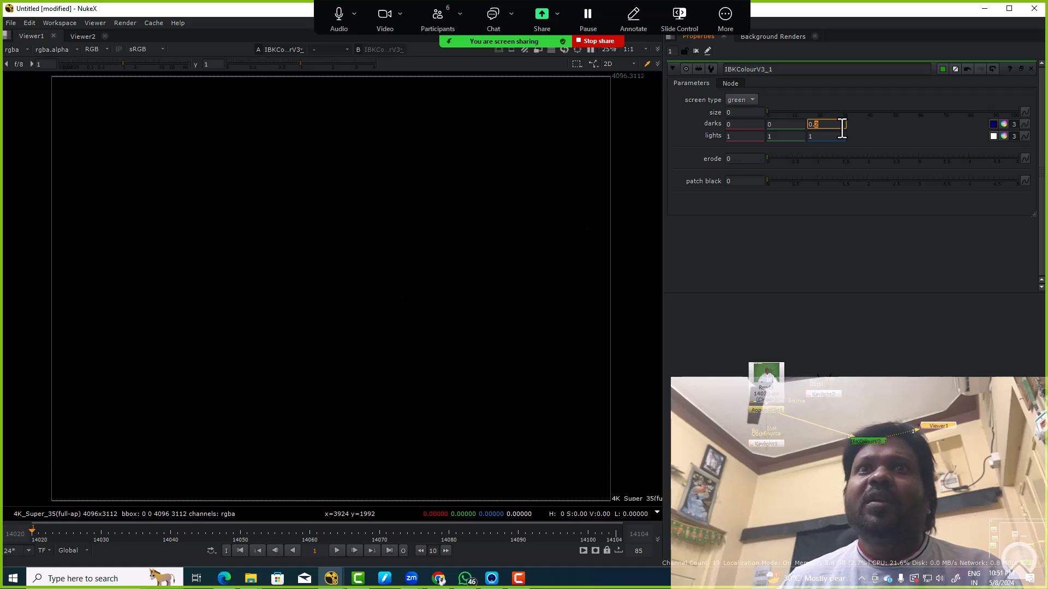
key("Down")
key("Down")
key("Up")
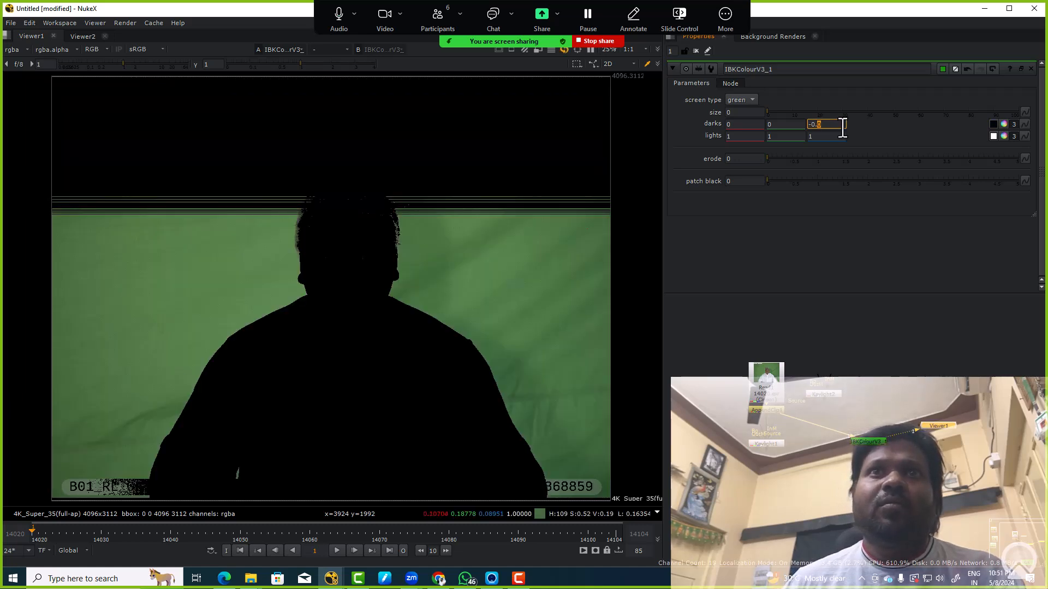
key("Return")
Fine-tune the blue darks to -0.04 and check the silhouette of the head for remaining colour
type(".01")
key("Down")
key("Down")
key("Down")
key("Down")
key("Down")
key("Down")
key("Up")
key("Down")
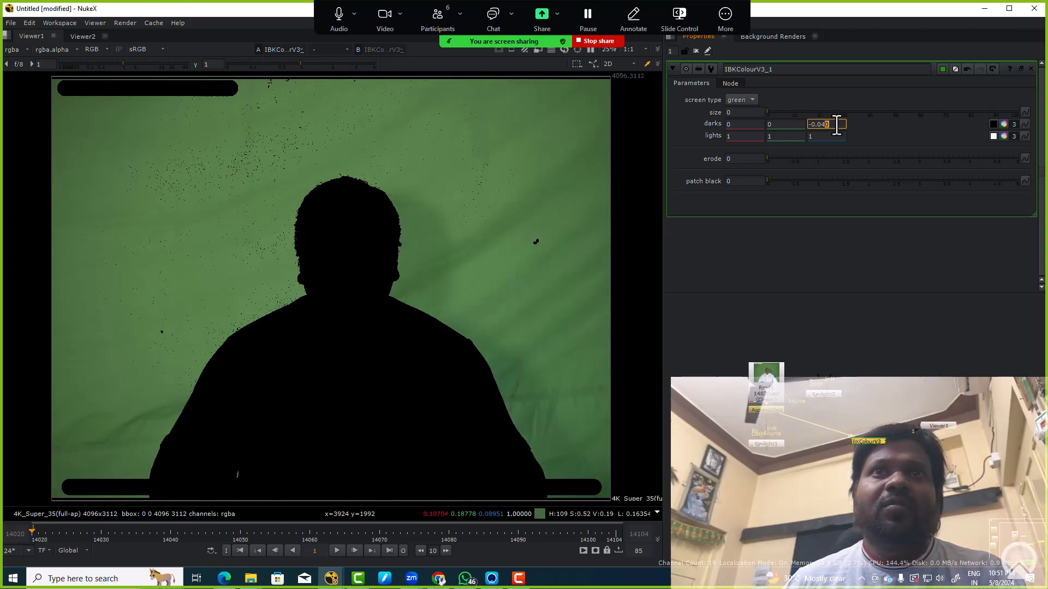
scroll(317, 233, "up", 8)
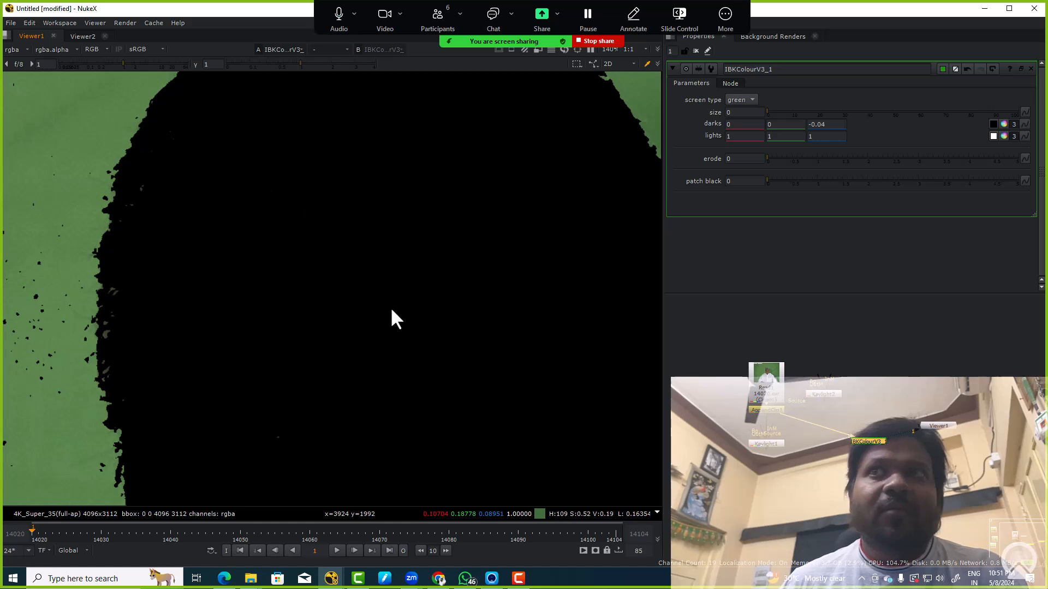
key("f")
left_click_drag(449, 358, 451, 359)
left_click_drag(311, 226, 459, 377)
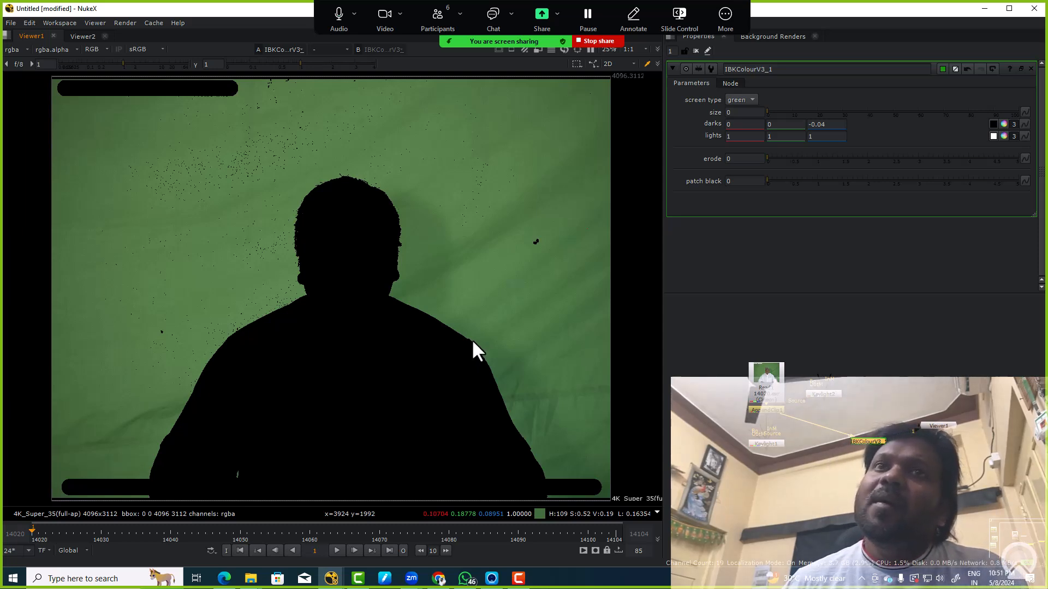
Try green darks at -0.001, restore them to 0, and set the red darks to -0.001
left_click(799, 126)
type(".001")
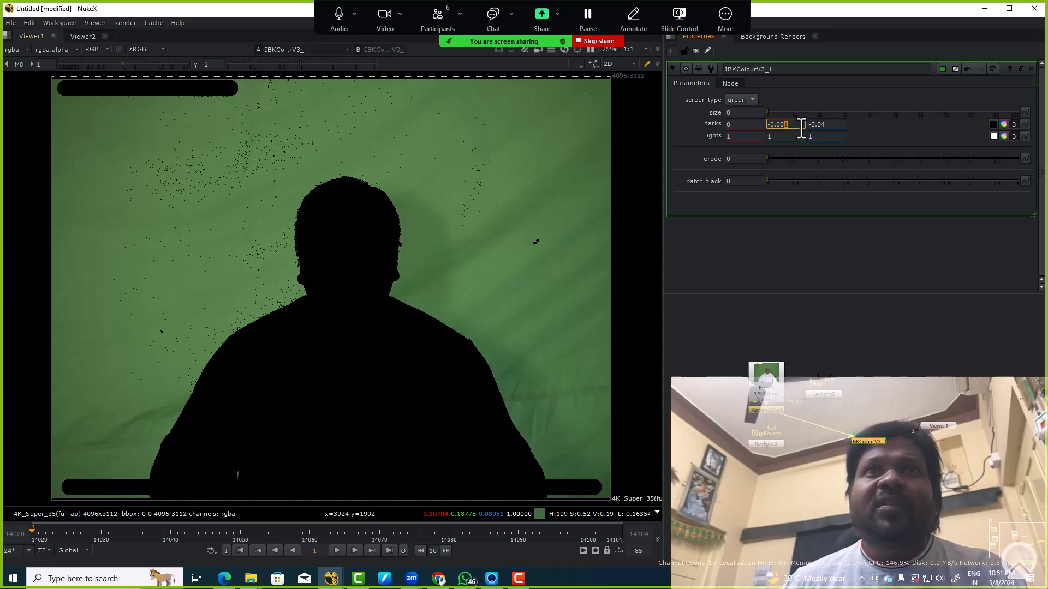
type(".002")
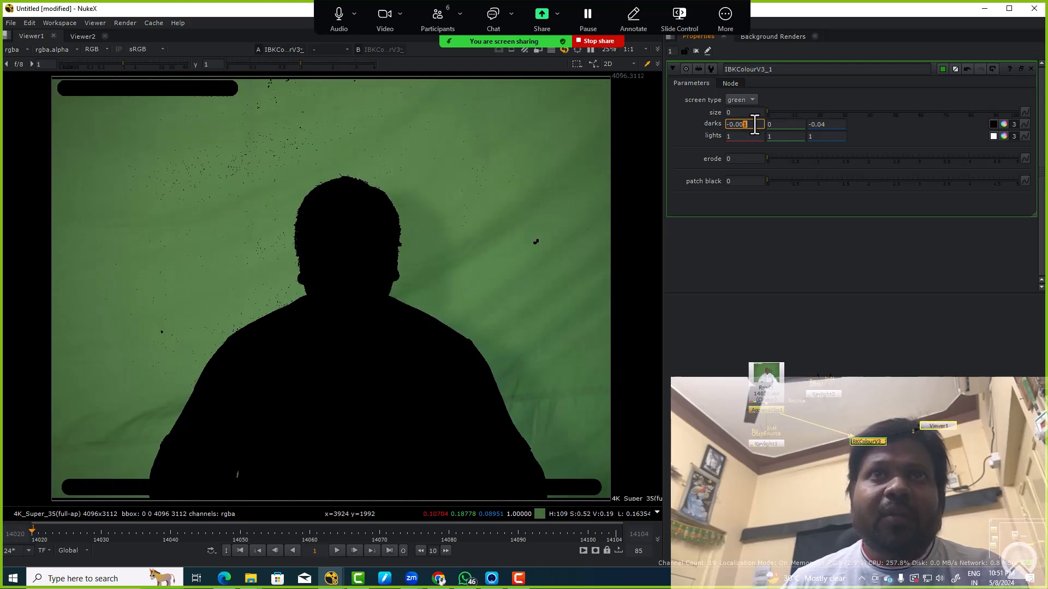
key("Up")
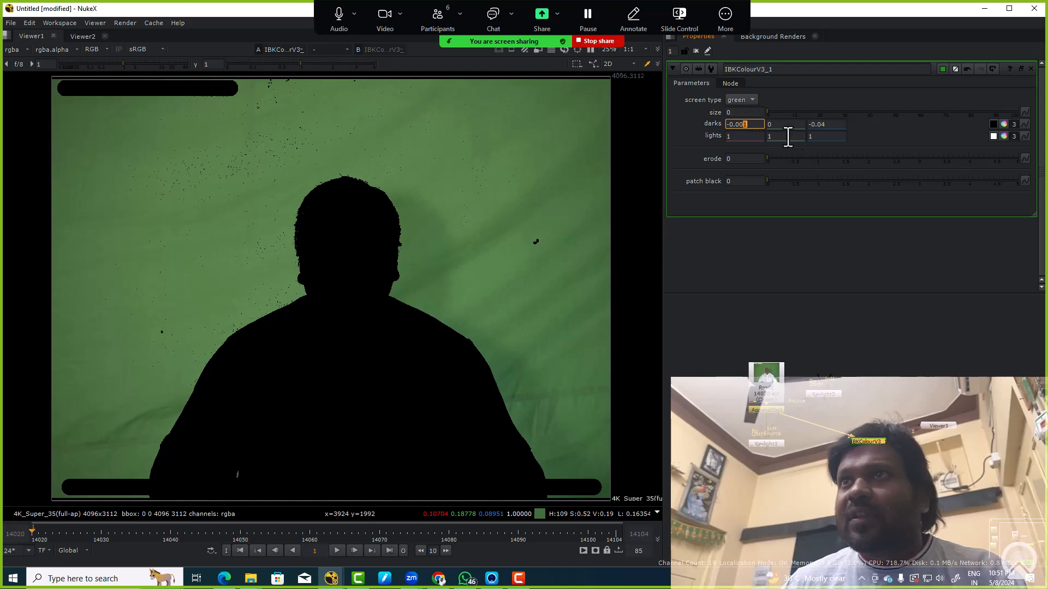
Set the red and blue lights to 1.01 and check the black specks in the backdrop
type(".01")
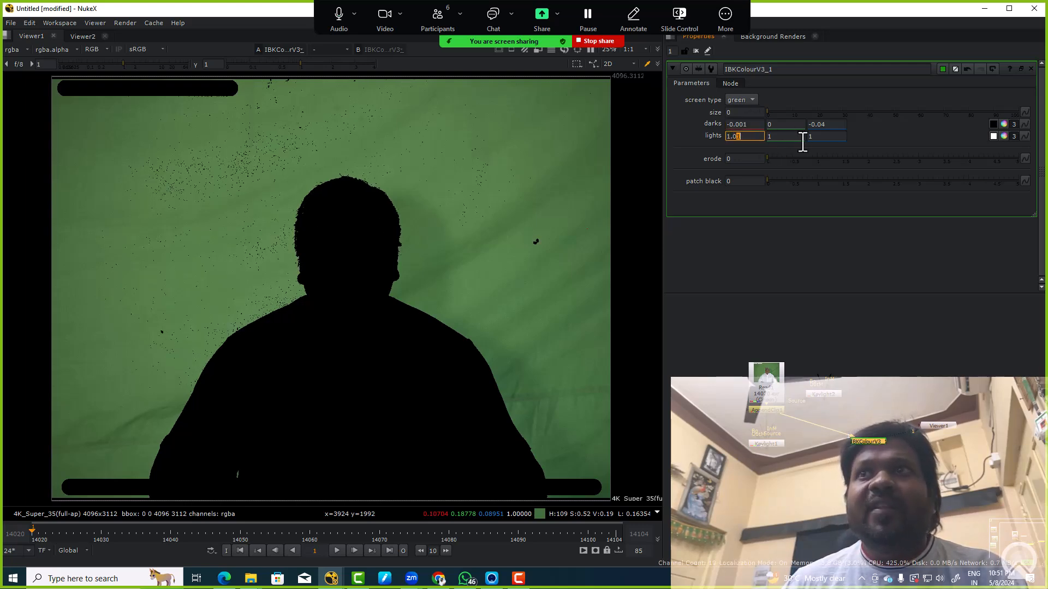
left_click(838, 137)
type(".01")
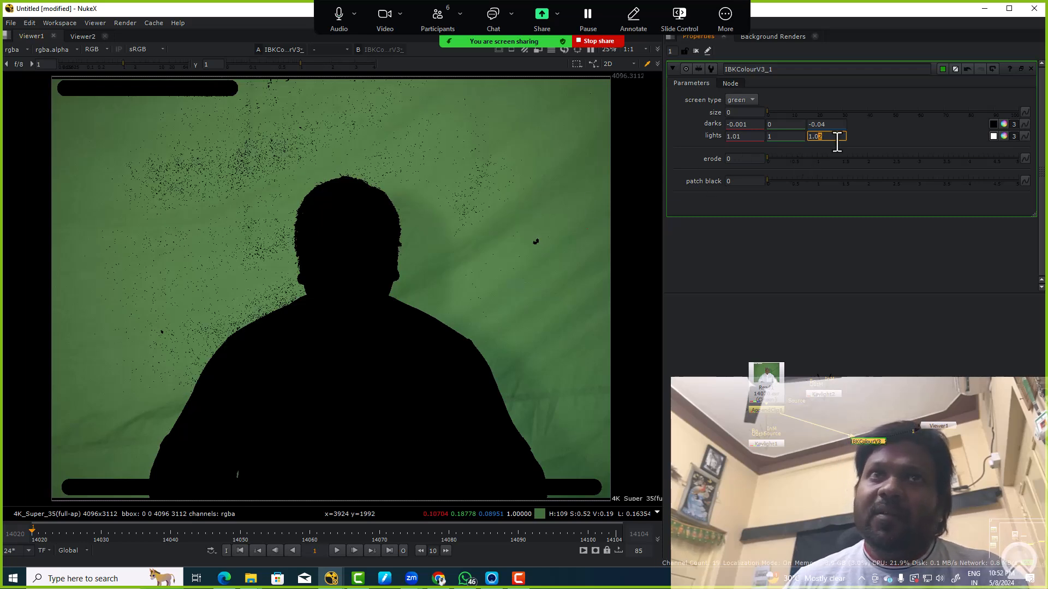
scroll(345, 152, "up", 5)
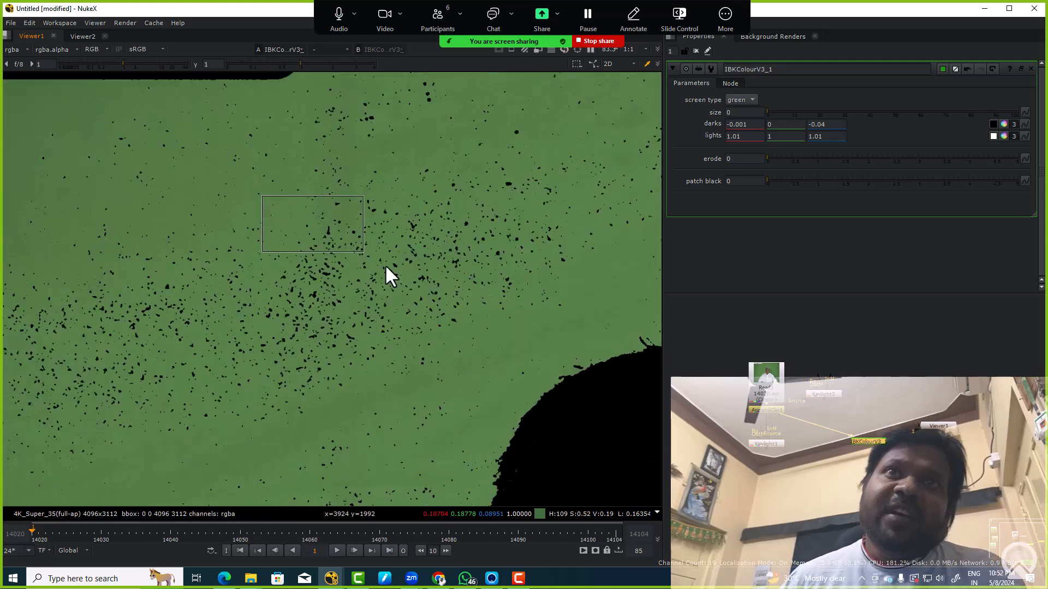
Inspect the blue channel of the AppendClip1 source for noise and compare it with the IBKColour output
left_click_drag(859, 438, 833, 425)
left_click(743, 395)
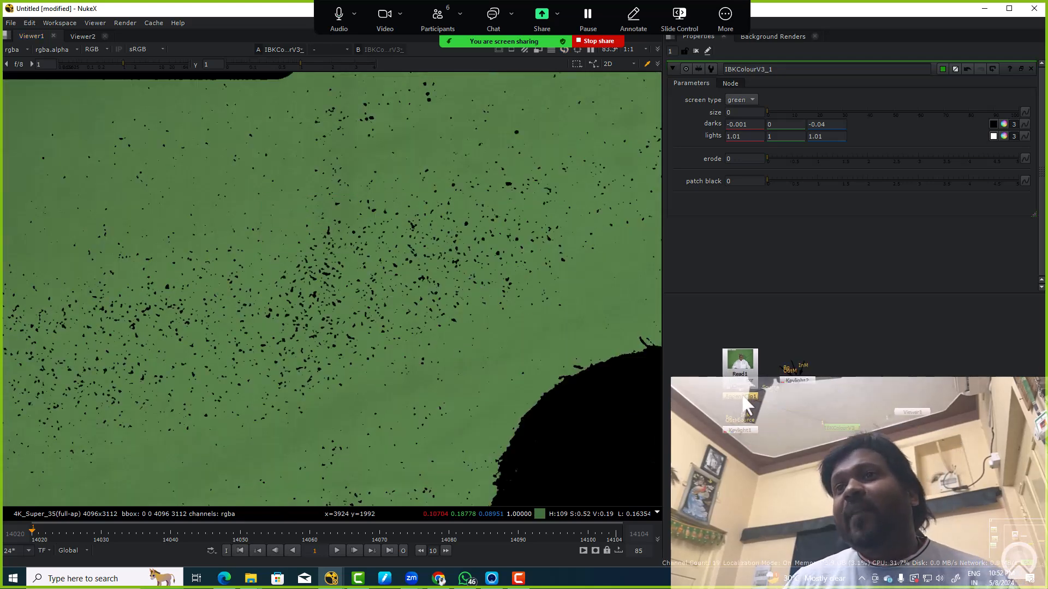
key("1")
key("b")
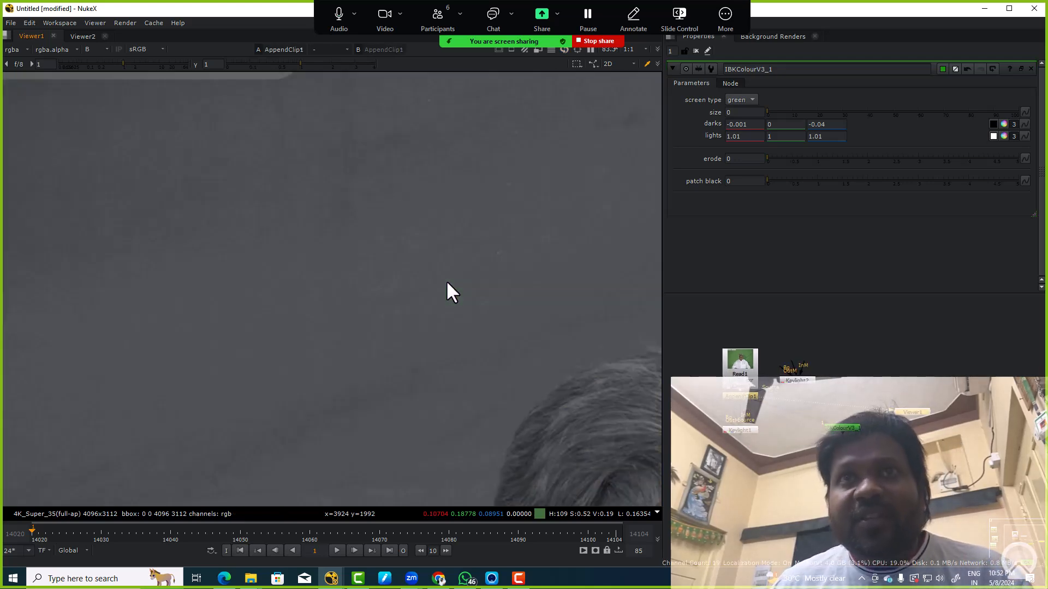
key("b")
left_click_drag(866, 427, 870, 453)
key("1")
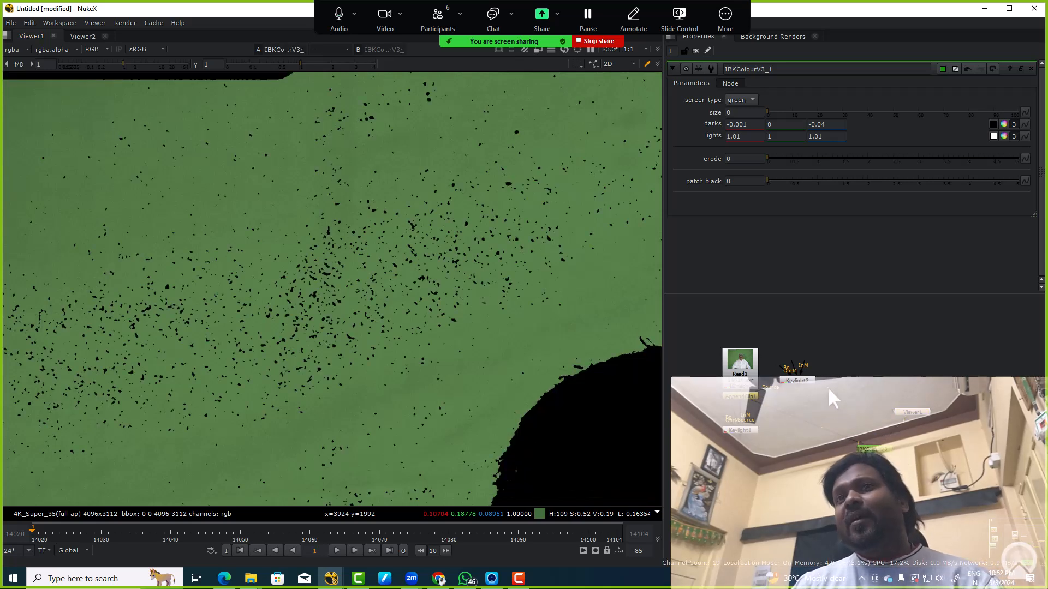
Add a Denoise node between the source clip and the IBKColour node
key("Tab")
type("denoise")
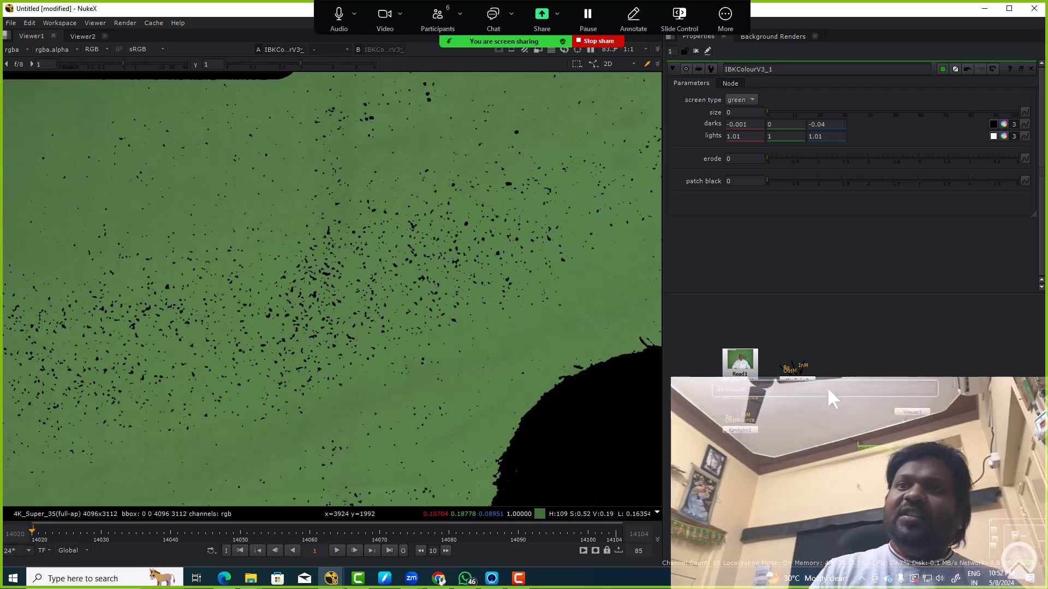
key("Return")
left_click_drag(806, 428, 882, 382)
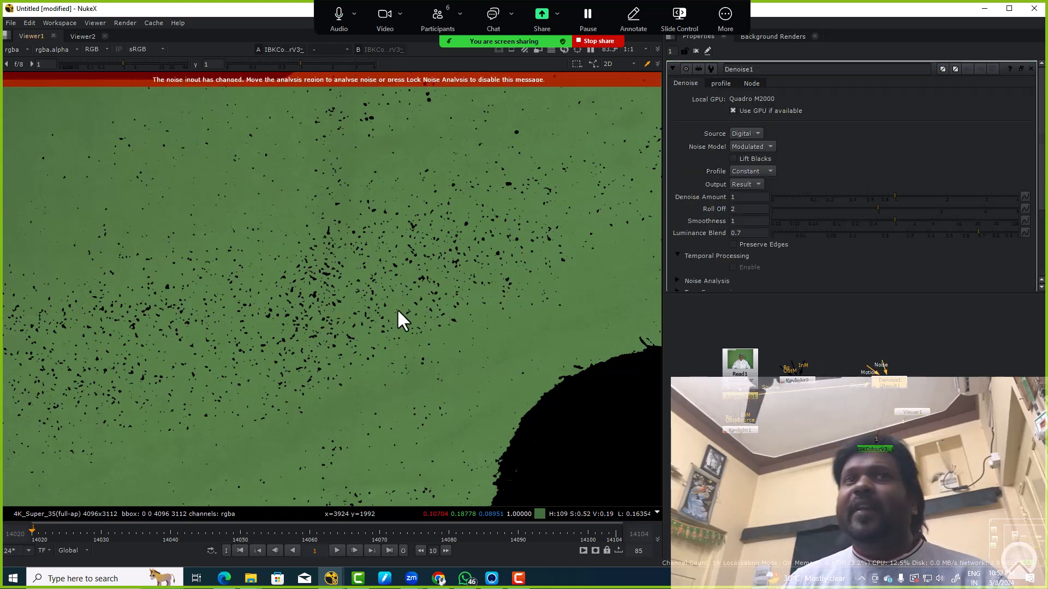
Place the Denoise analysis region over a clear green area near the upper-left corner of the image
key("f")
left_click_drag(57, 490, 185, 148)
left_click_drag(91, 134, 139, 190)
left_click_drag(290, 123, 210, 192)
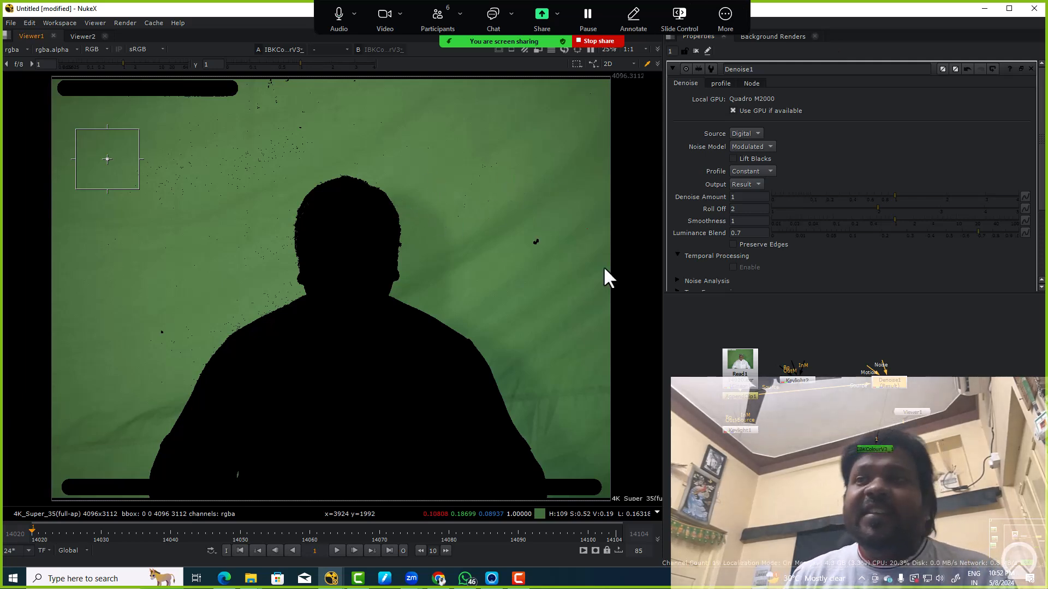
Line up the Denoise, IBKColour and Viewer nodes in a vertical chain
left_click_drag(905, 411, 880, 465)
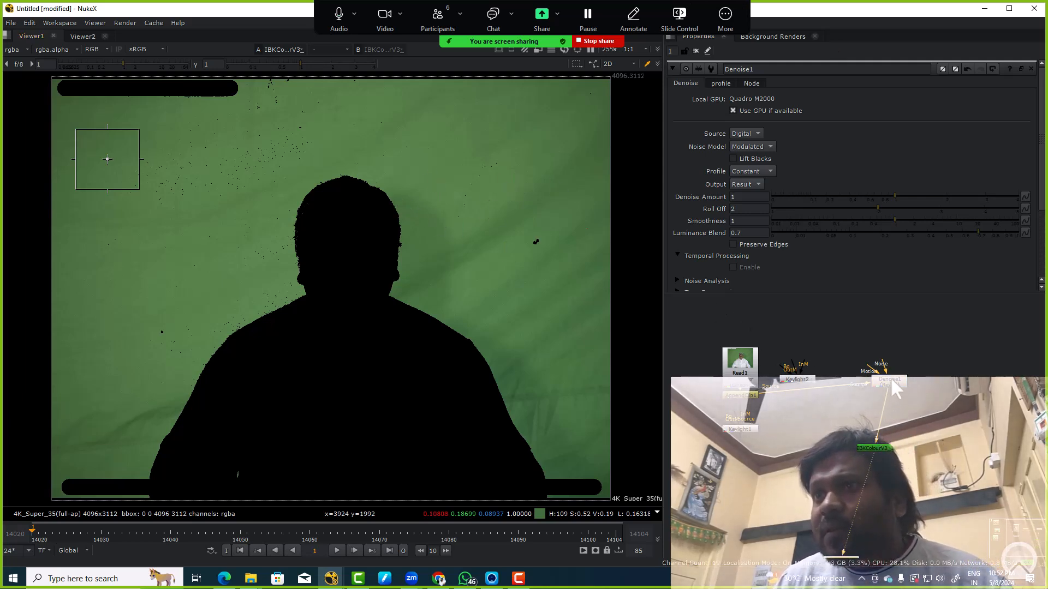
left_click_drag(888, 394, 882, 394)
left_click_drag(877, 446, 879, 418)
Duplicate the IBKColour node below the first one and set the copy's size to 1
key("ctrl+c")
key("ctrl+v")
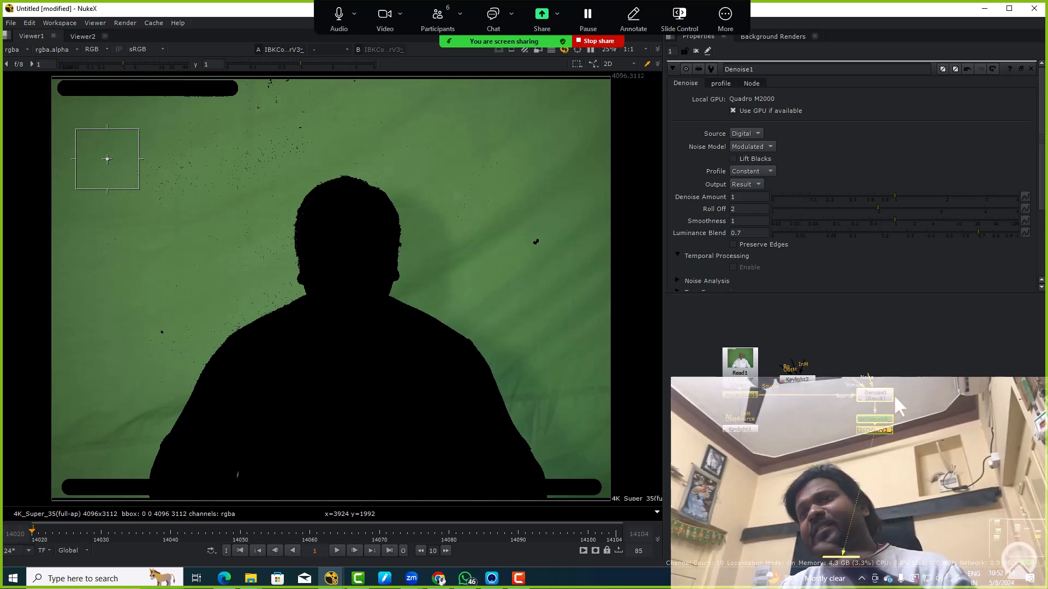
double_click(872, 431)
left_click(734, 112)
type("1")
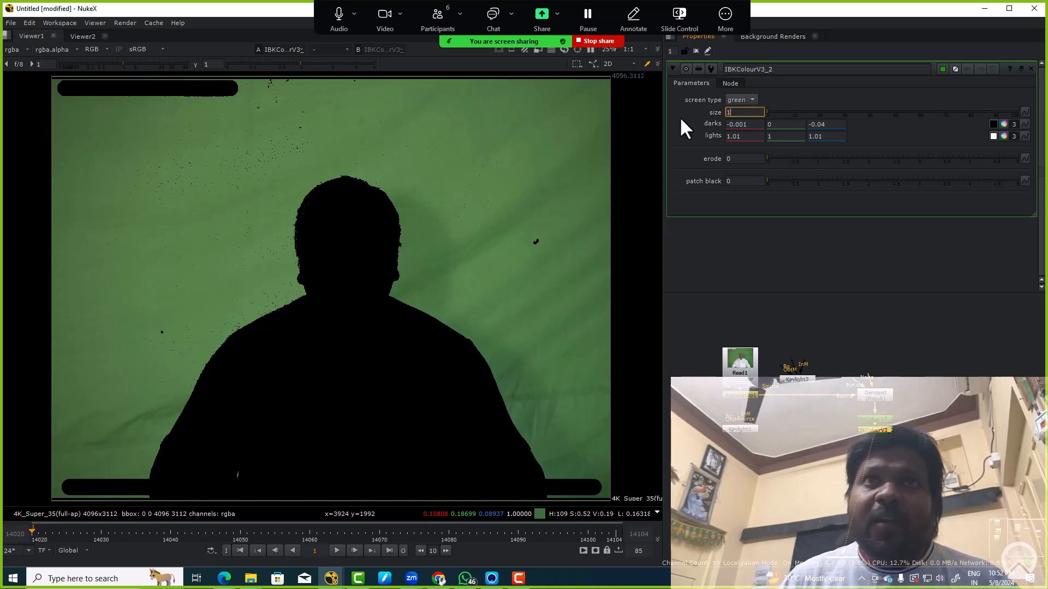
key("Tab")
Raise the second IBKColour node's erode to 1 and finally to 2, checking the leftover specks inside the head edge
scroll(303, 211, "up", 6)
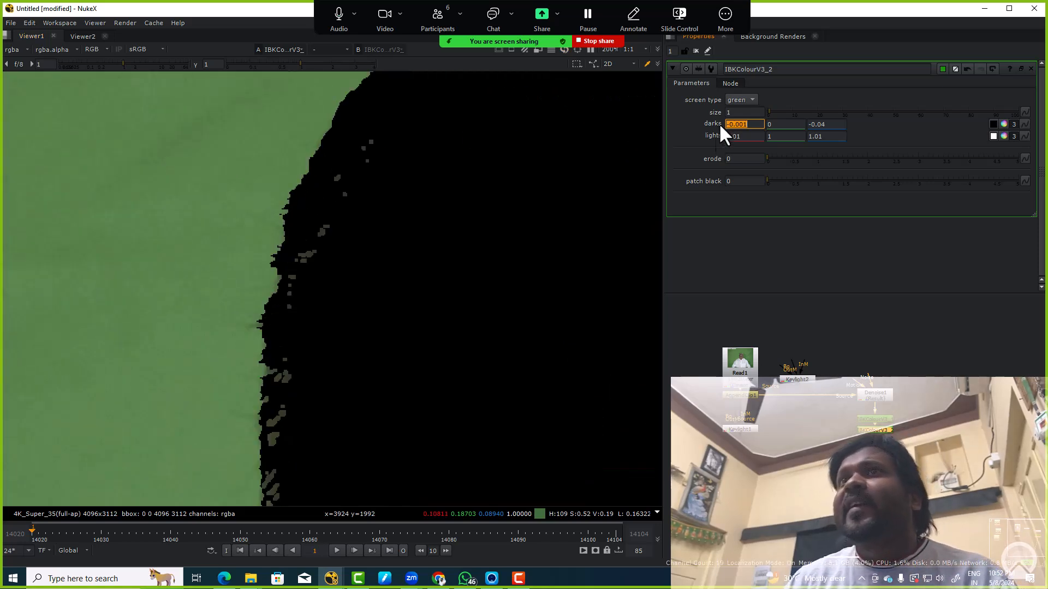
left_click(747, 159)
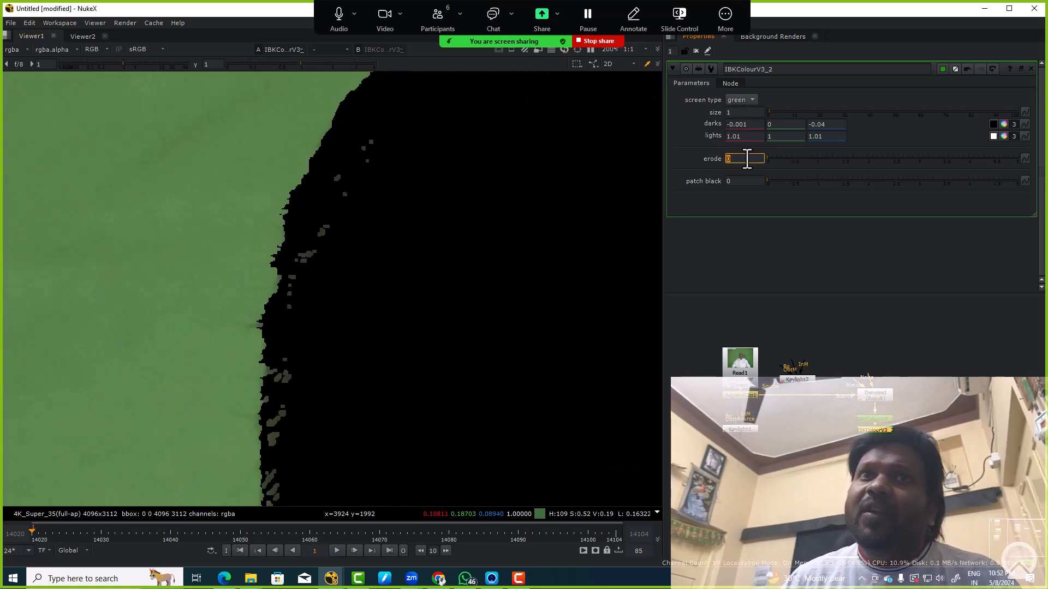
type("1")
key("Return")
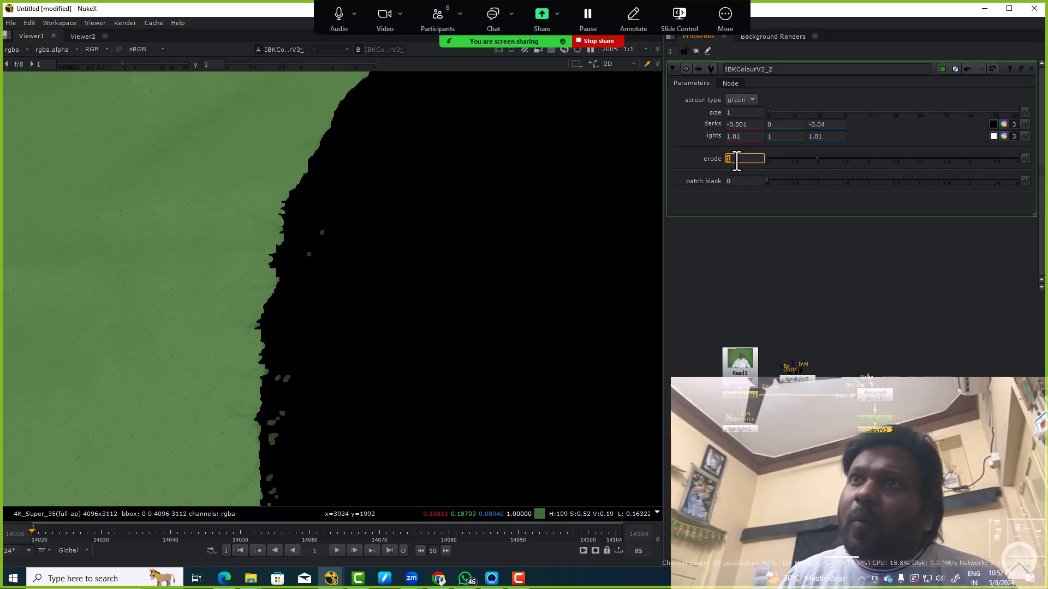
type("2")
key("Return")
scroll(368, 265, "down", 5)
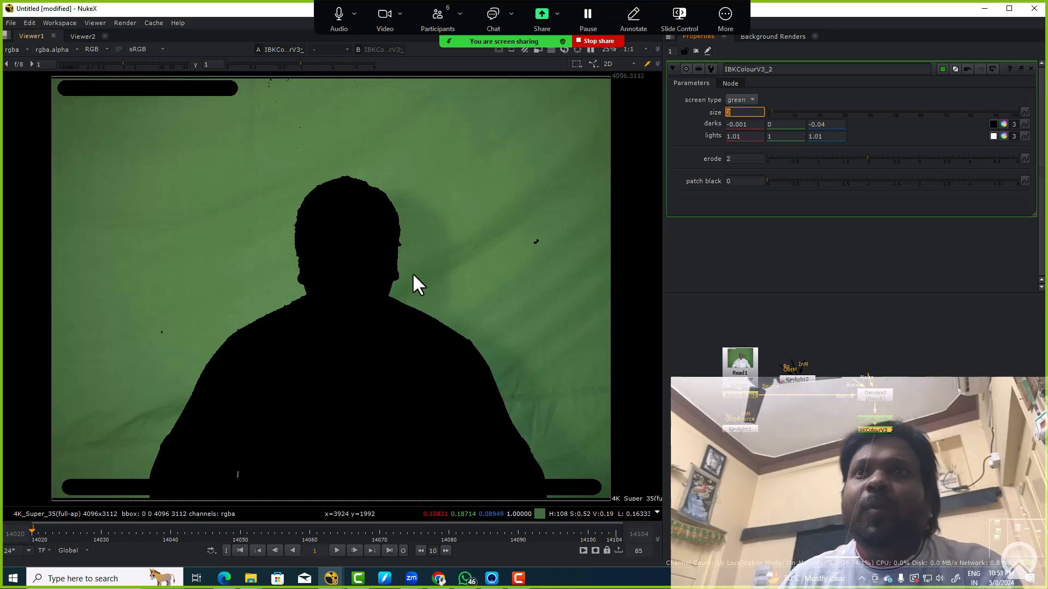
Compare the first two IBKColour nodes' settings, then test the second's erode at 1 and restore it to 2
double_click(881, 419)
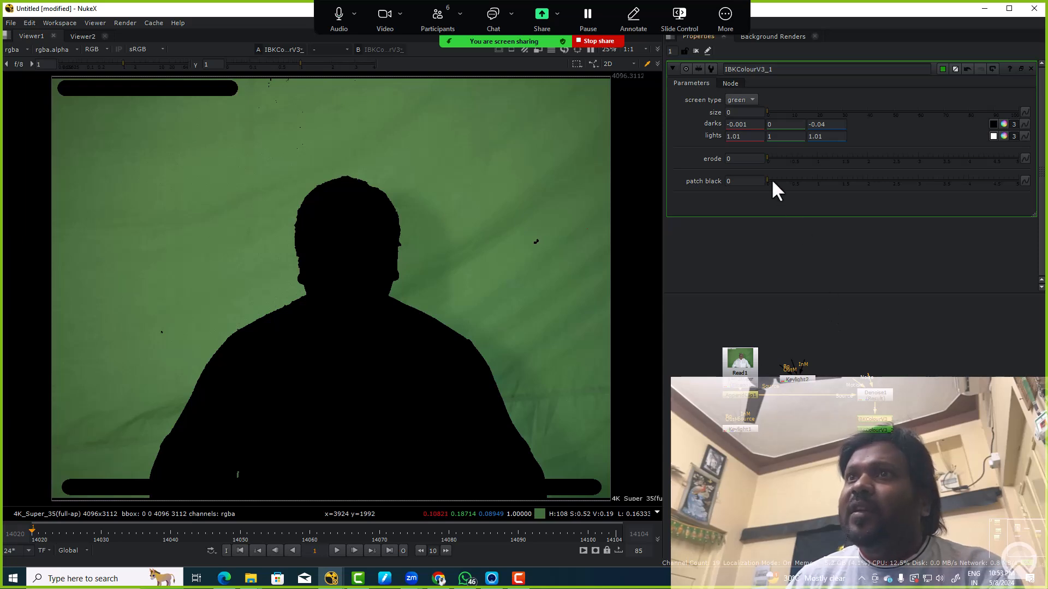
double_click(872, 429)
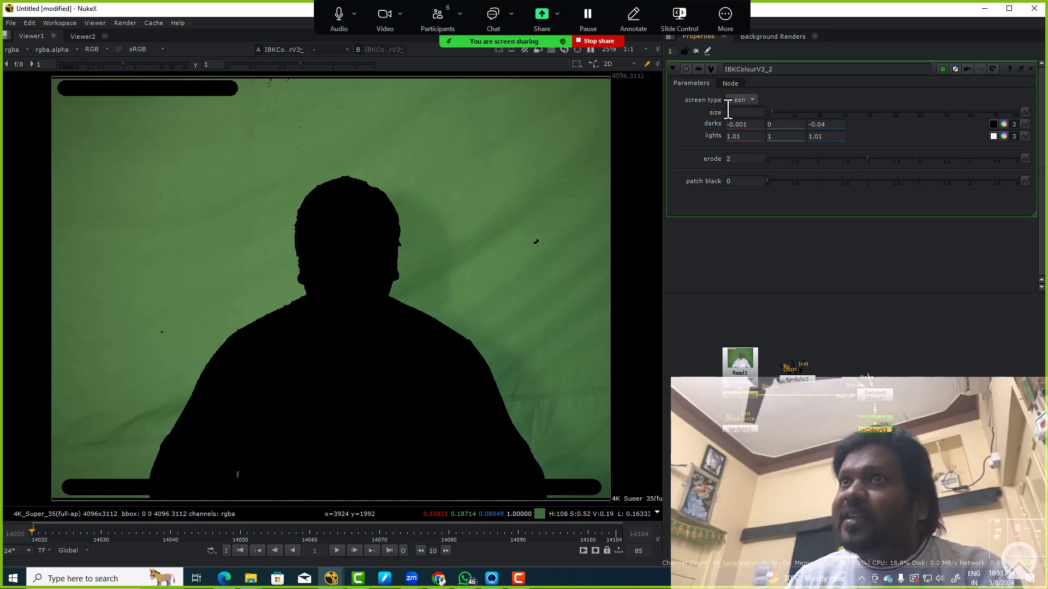
left_click(743, 111)
left_click(745, 159)
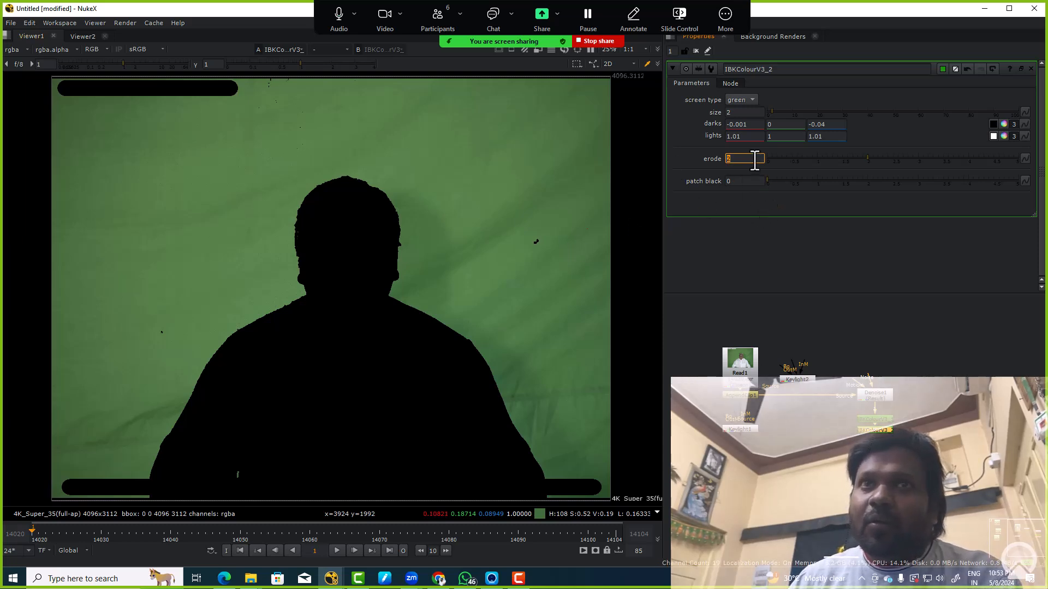
scroll(303, 248, "up", 5)
type("1")
key("Return")
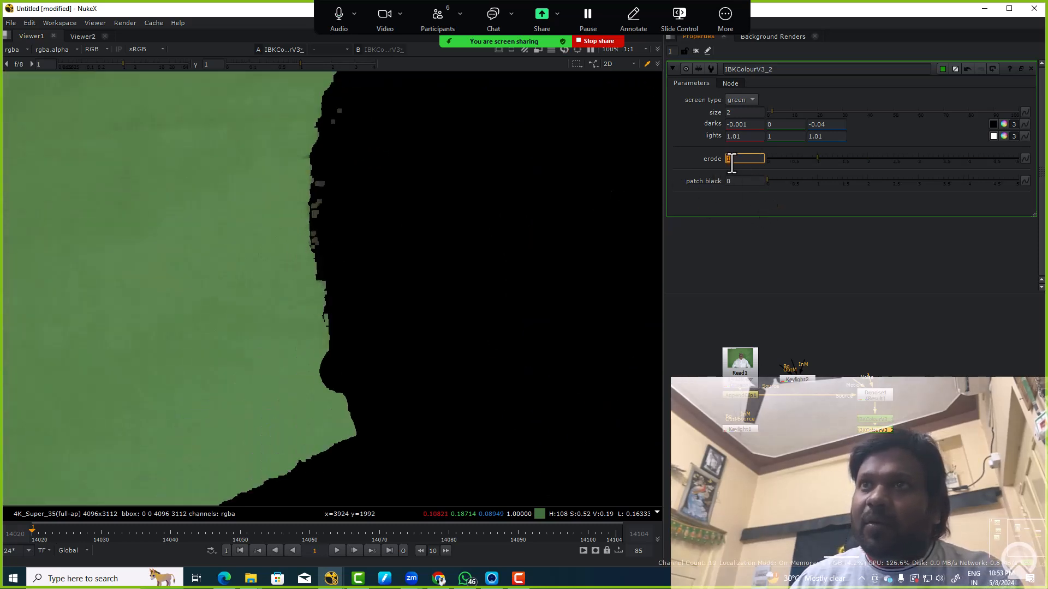
type("2")
key("Return")
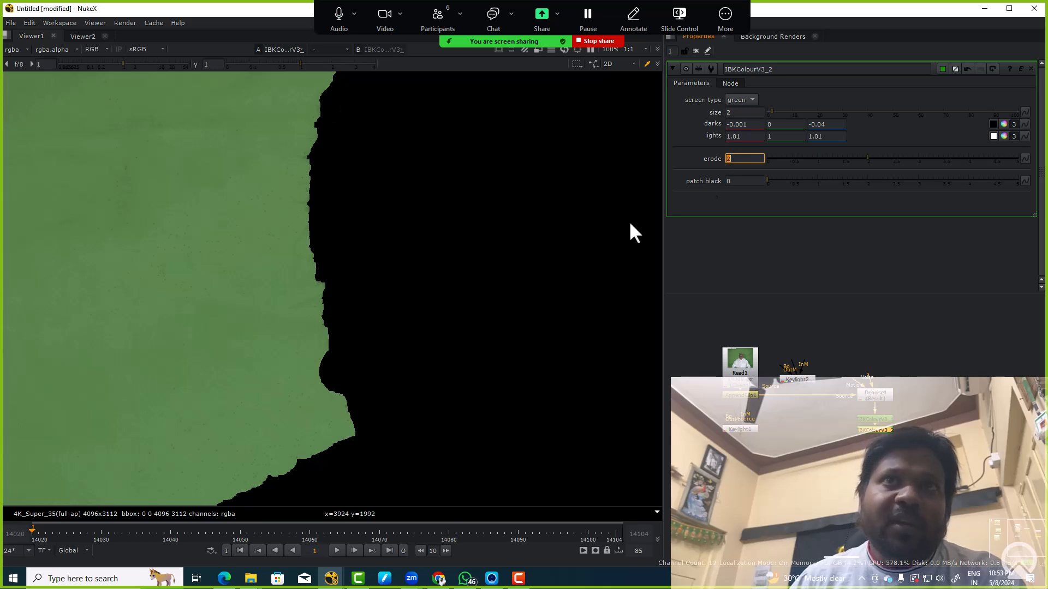
scroll(369, 248, "down", 5)
Duplicate the second IBKColour node below itself and set the copy's patch black to 5
scroll(888, 437, "up", 3)
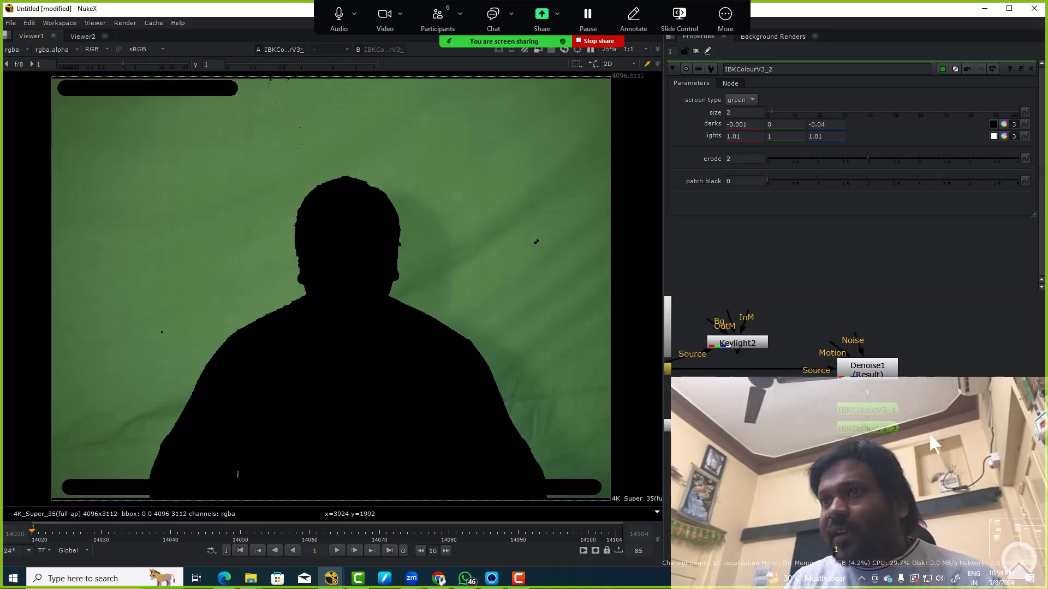
key("ctrl+v")
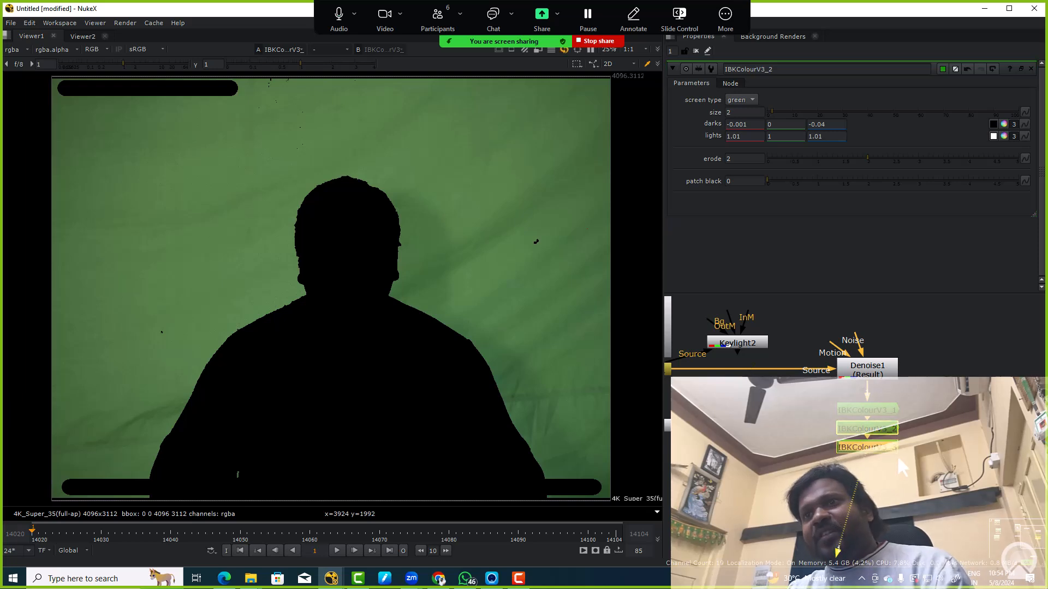
double_click(865, 448)
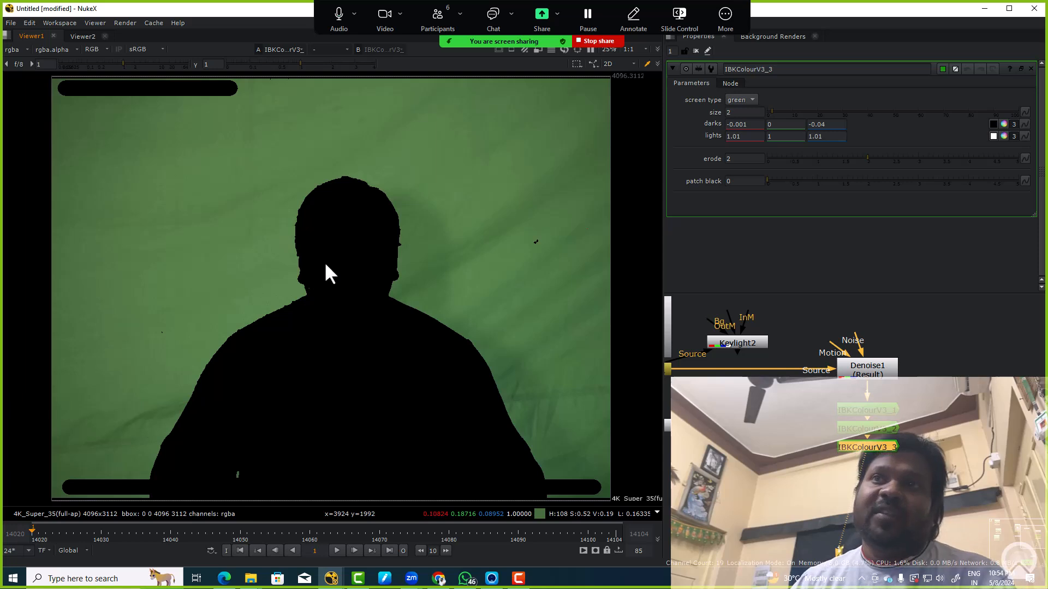
left_click_drag(772, 177, 1019, 180)
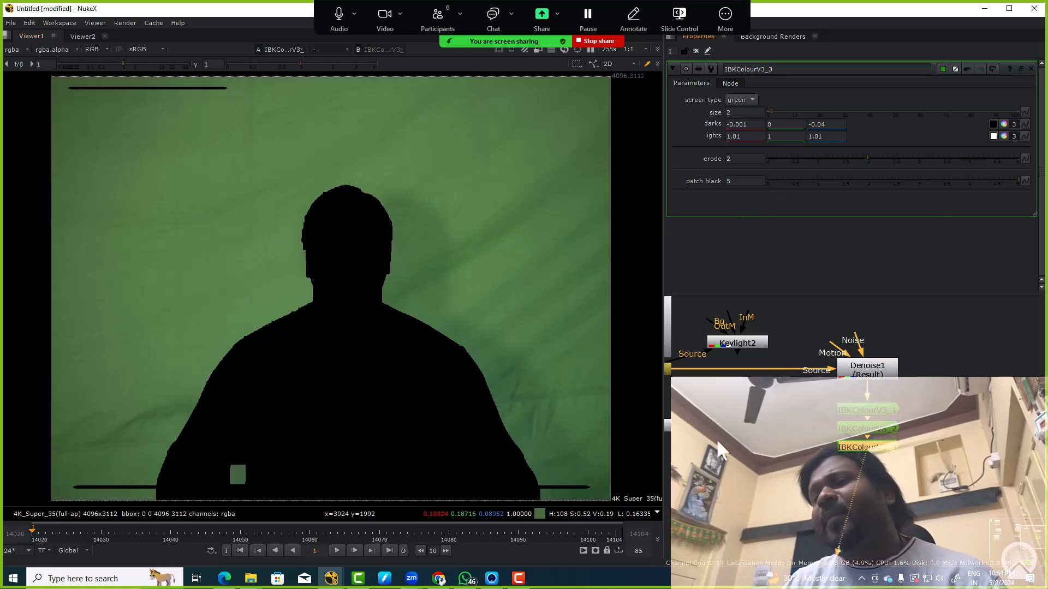
Add a fourth IBKColour node as a copy of the third and set its patch black to 10
key("ctrl+c")
key("ctrl+v")
double_click(876, 467)
double_click(734, 182)
type("10")
key("Return")
Add a fifth IBKColour node as a copy of the fourth and set its patch black to 20
left_click(824, 423)
left_click(873, 473)
key("ctrl+c")
key("ctrl+v")
double_click(873, 479)
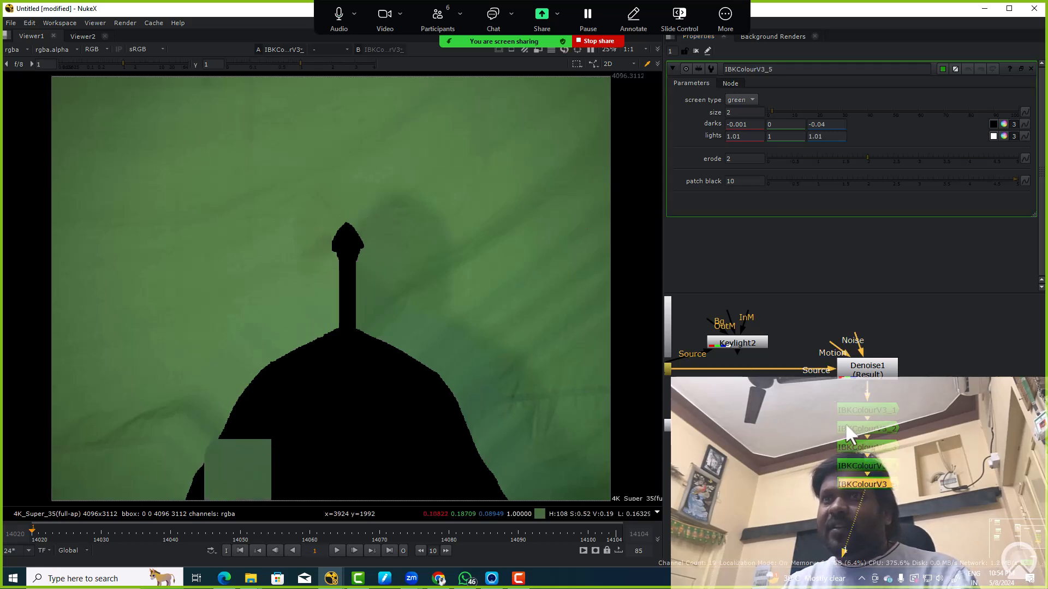
double_click(739, 181)
type("20")
key("Return")
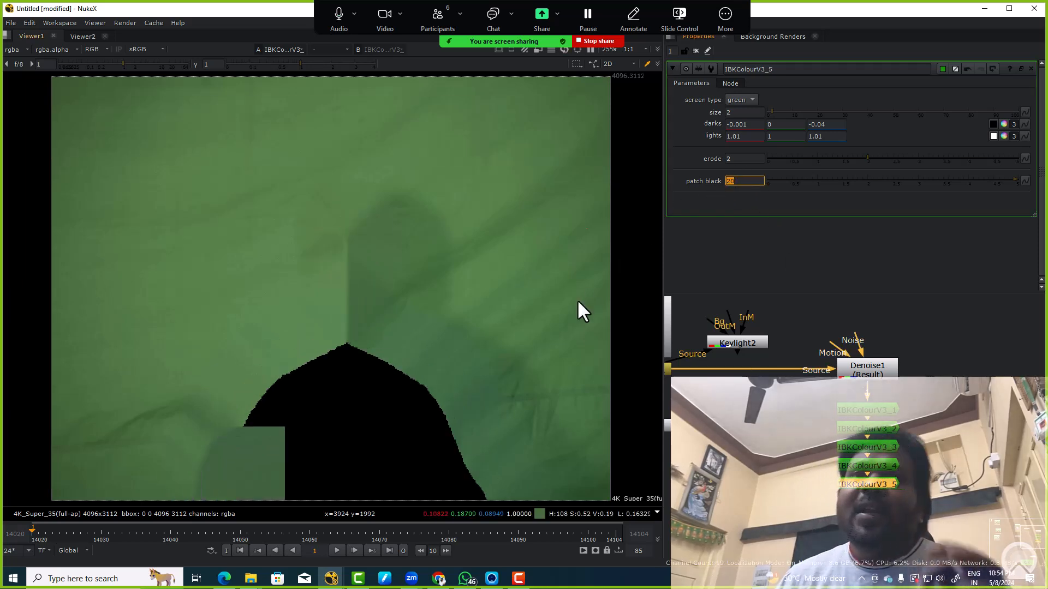
Add a sixth IBKColour node as a copy of the fifth and set its patch black to 40
scroll(851, 485, "up", 5)
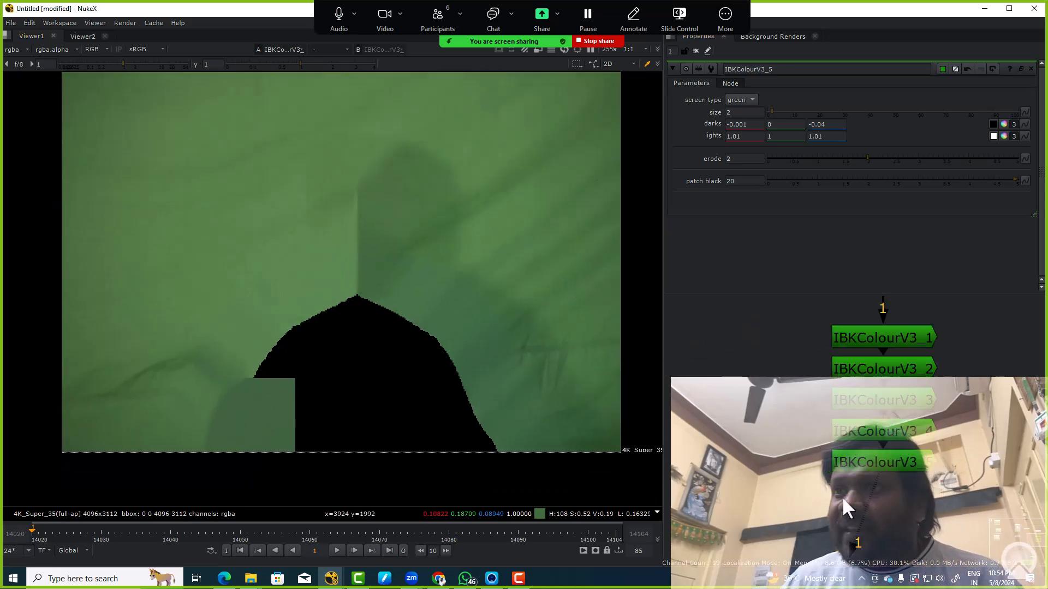
left_click(900, 451)
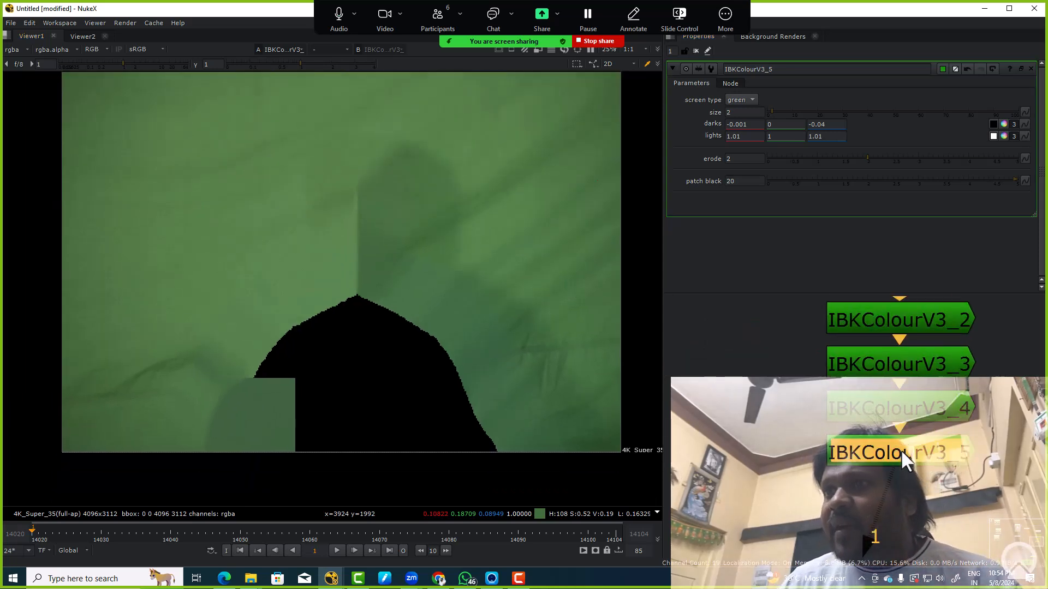
key("ctrl+c")
key("ctrl+v")
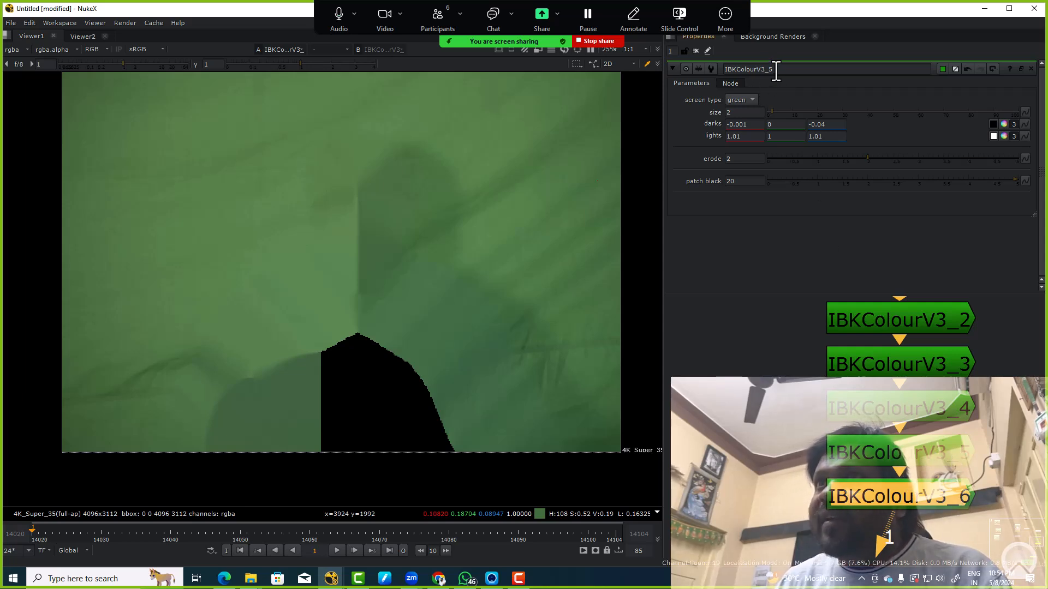
double_click(882, 500)
left_click(739, 181)
type("40")
key("Return")
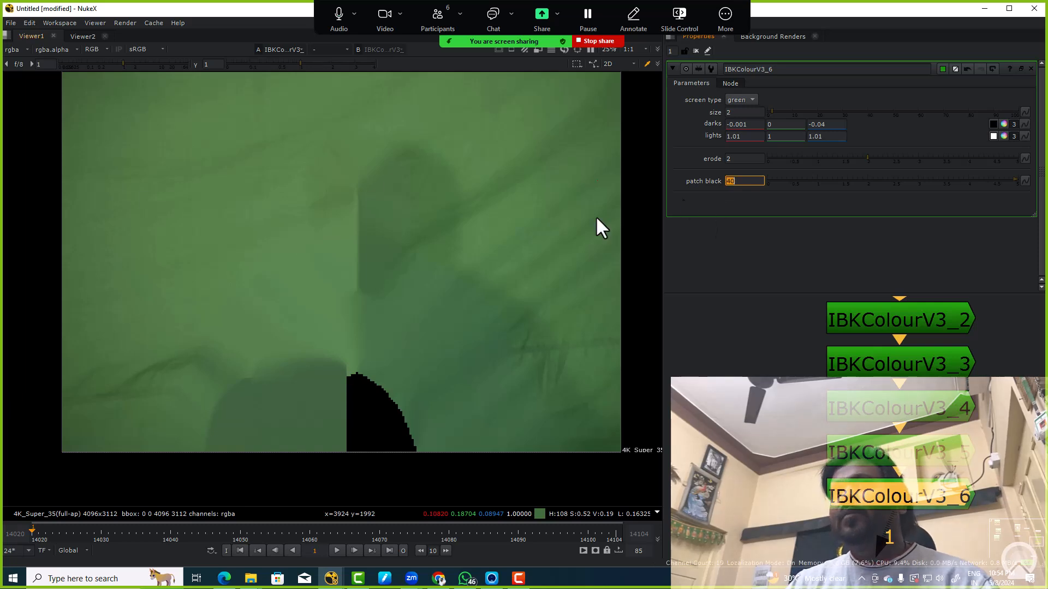
Add a seventh IBKColour node as a copy of the sixth and set its patch black to 80
key("f")
scroll(834, 442, "down", 4)
left_click_drag(835, 445, 822, 374)
scroll(839, 380, "up", 1)
left_click(840, 381)
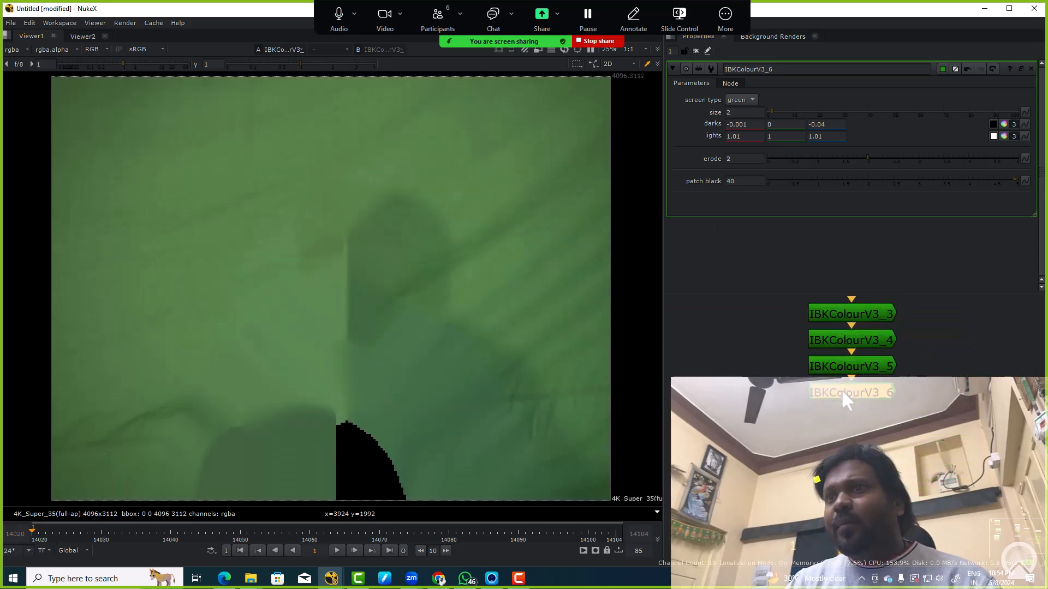
key("ctrl+v")
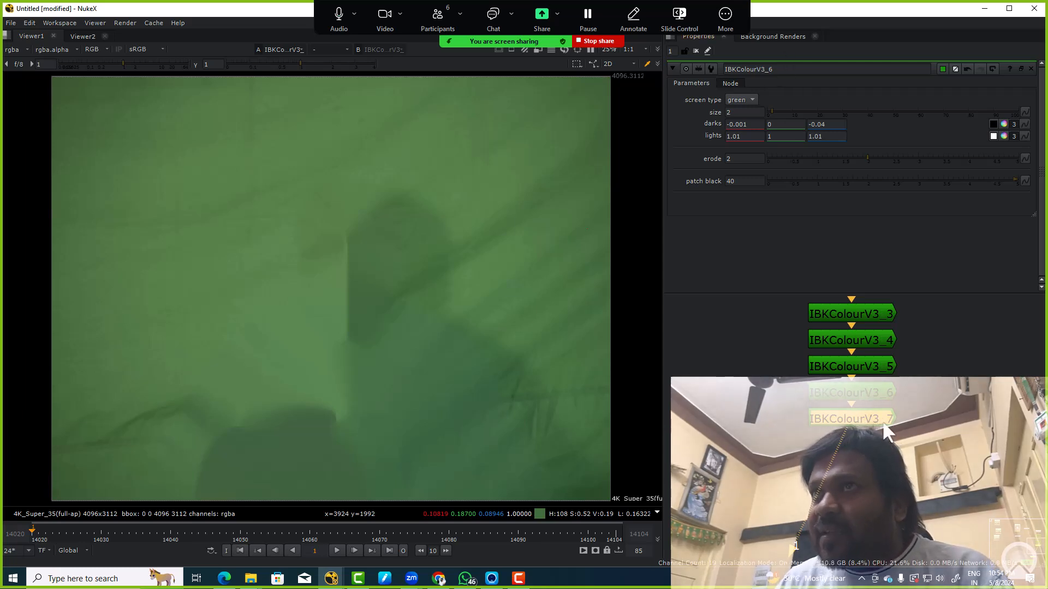
double_click(882, 420)
left_click(738, 182)
key("BackSpace")
key("BackSpace")
type("80")
key("Return")
Check the alpha of the seventh IBKColour node and add an eighth copy below it, keeping patch black at 80
key("a")
key("a")
key("ctrl+v")
double_click(856, 444)
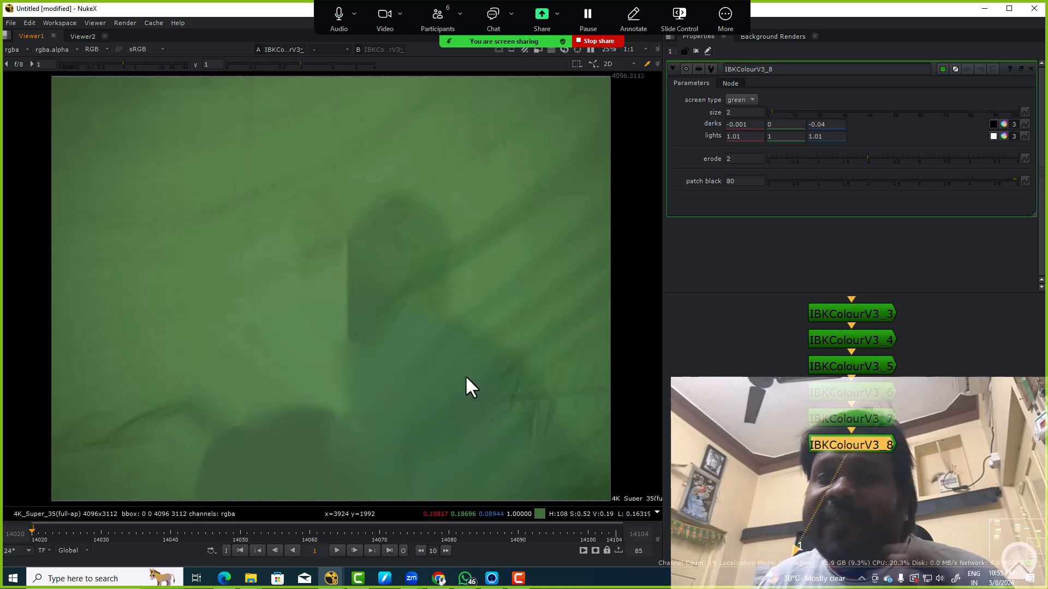
scroll(416, 296, "down", 1)
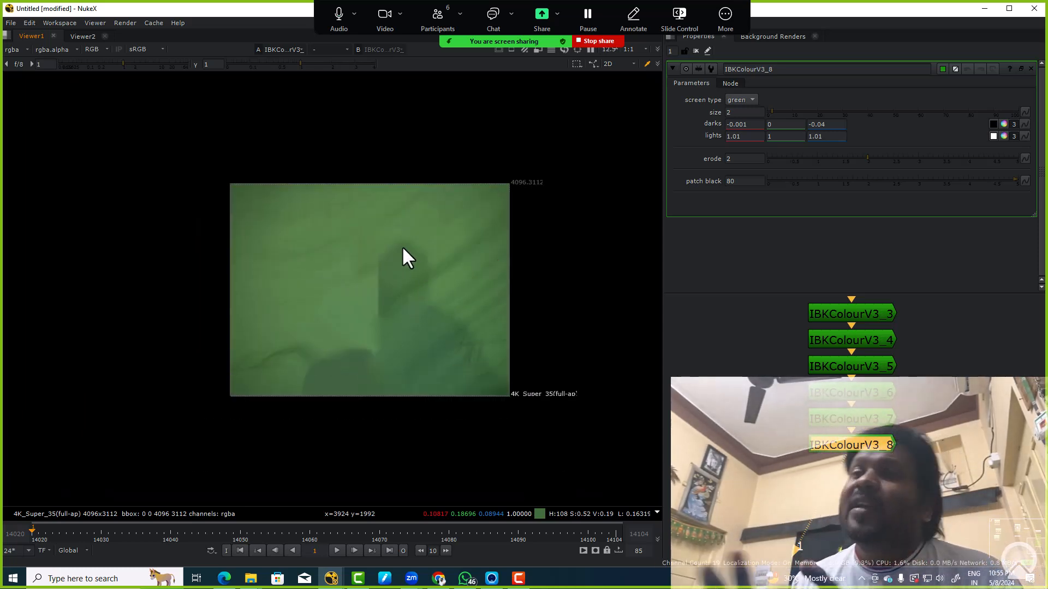
scroll(806, 382, "down", 4)
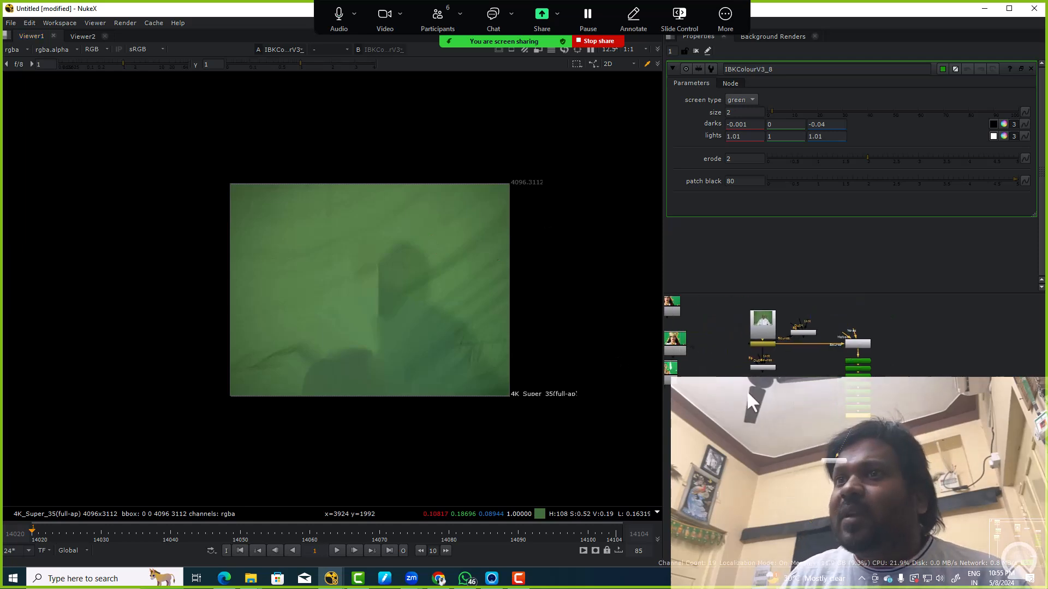
scroll(747, 394, "up", 5)
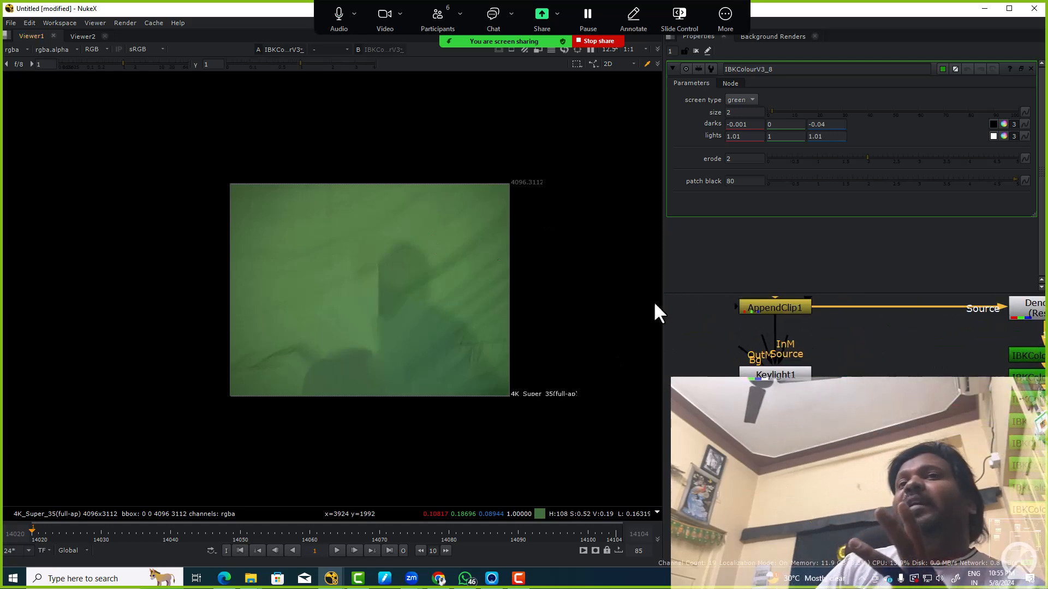
Move the Denoise node and its IBKColour chain together farther away from the AppendClip node
left_click_drag(829, 365, 725, 372)
scroll(799, 411, "down", 2)
left_click_drag(942, 514, 831, 349)
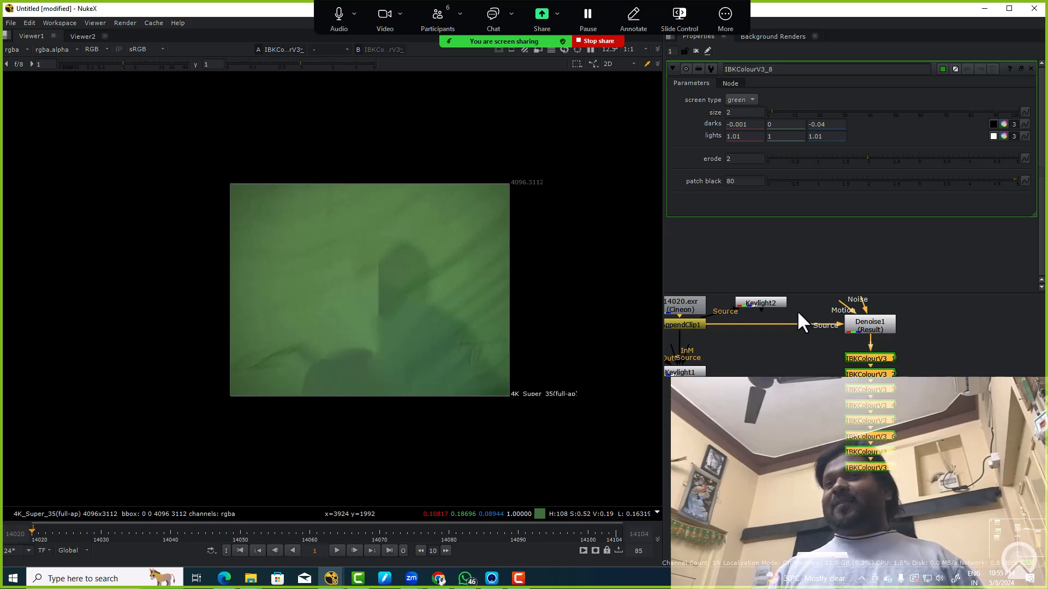
scroll(818, 360, "down", 3)
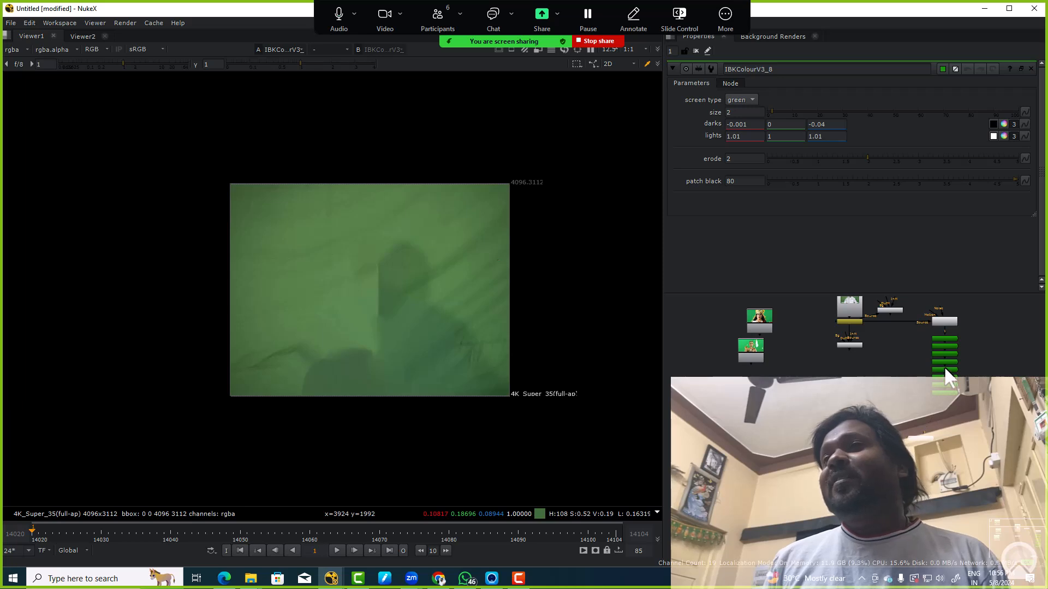
left_click_drag(943, 367, 867, 401)
left_click_drag(913, 333, 837, 506)
left_click_drag(879, 356, 931, 355)
left_click(879, 386)
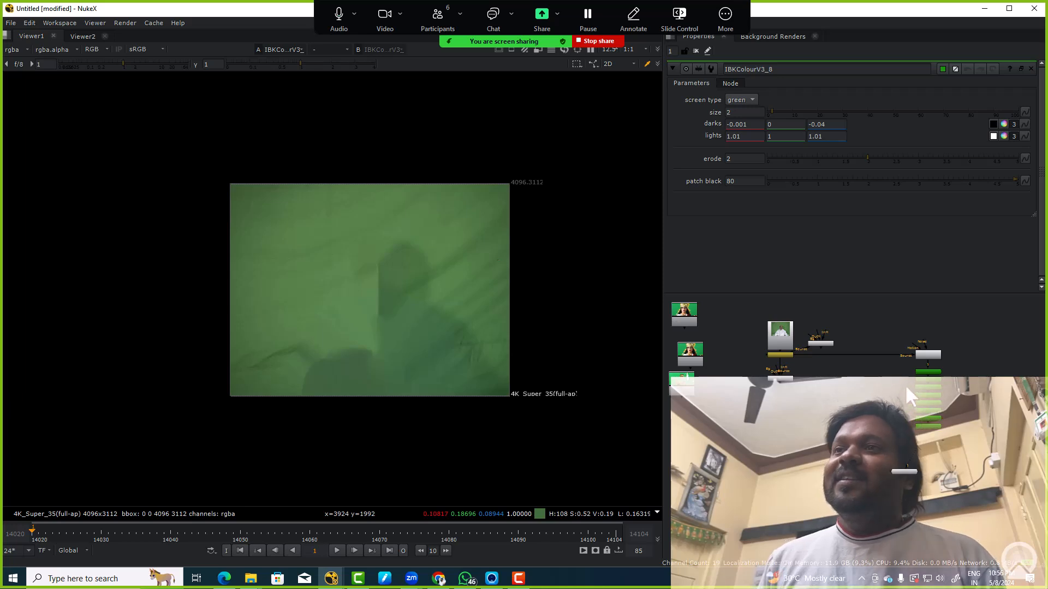
Display the original AppendClip1 footage in the viewer at a larger size
scroll(931, 423, "up", 3)
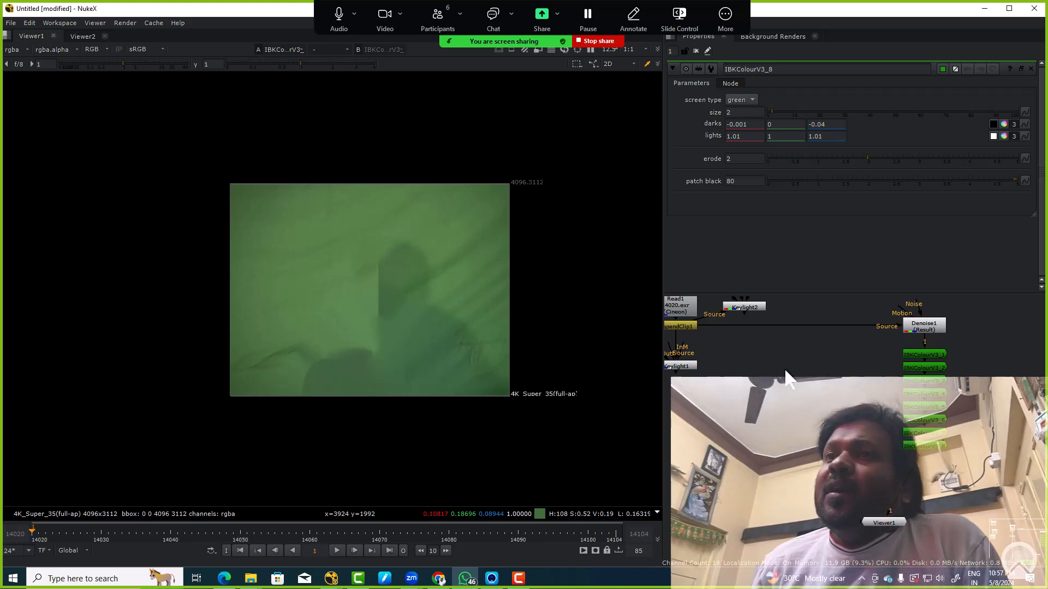
left_click_drag(760, 387, 795, 356)
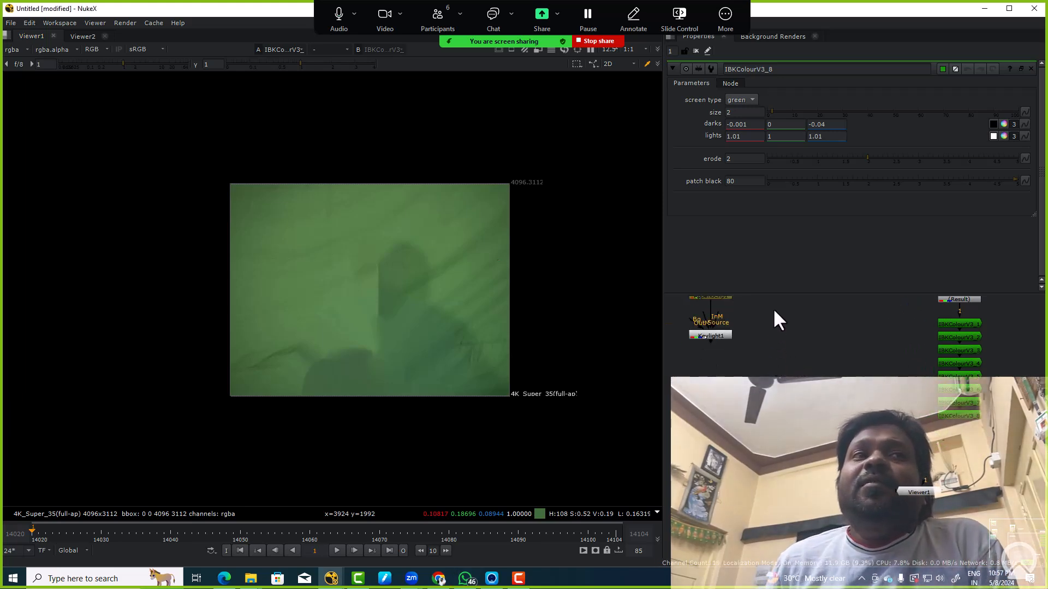
left_click_drag(751, 347, 779, 359)
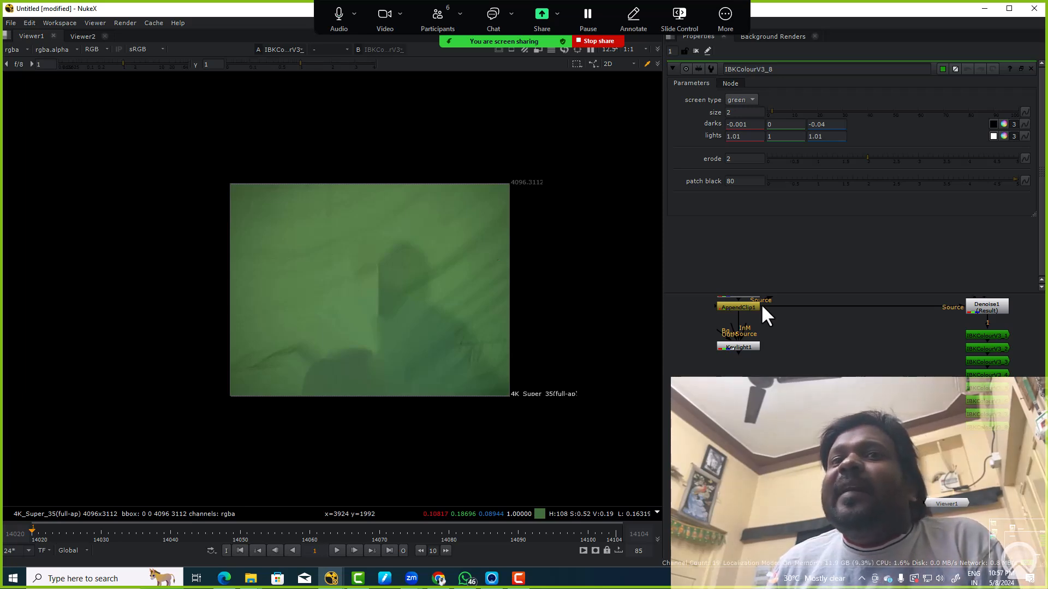
left_click_drag(793, 398, 752, 383)
mouse_move(776, 338)
left_mouse_down()
mouse_move(941, 442)
mouse_move(922, 445)
left_mouse_up()
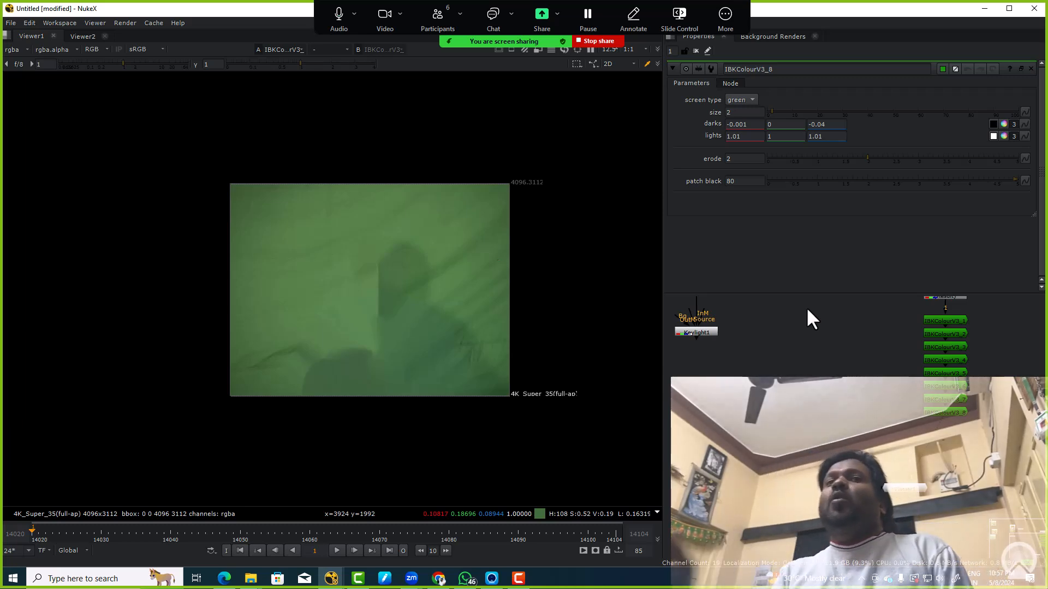
left_click_drag(806, 307, 813, 421)
left_click(693, 400)
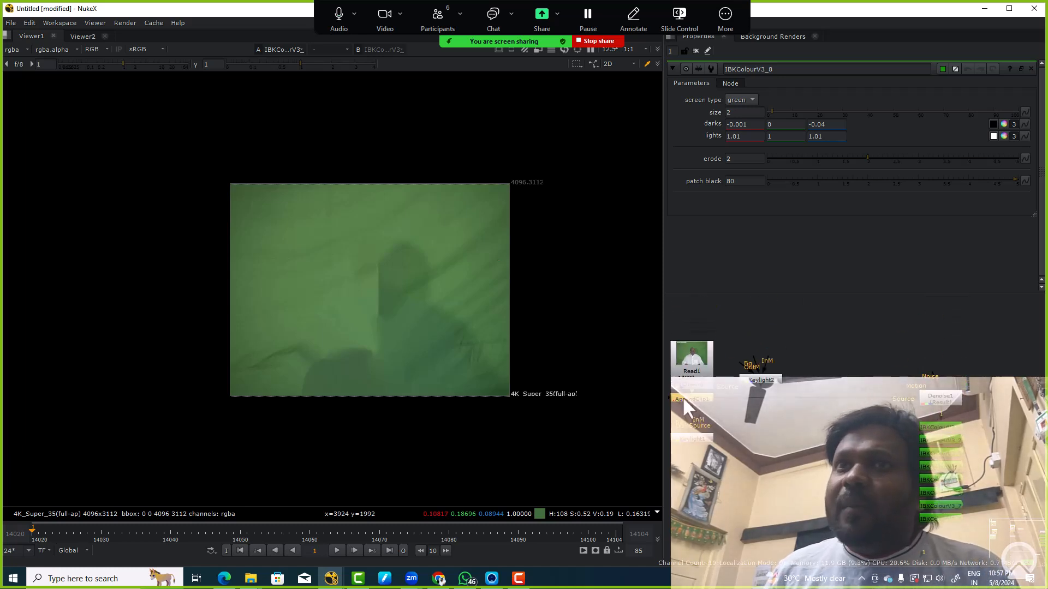
key("1")
scroll(412, 273, "up", 4)
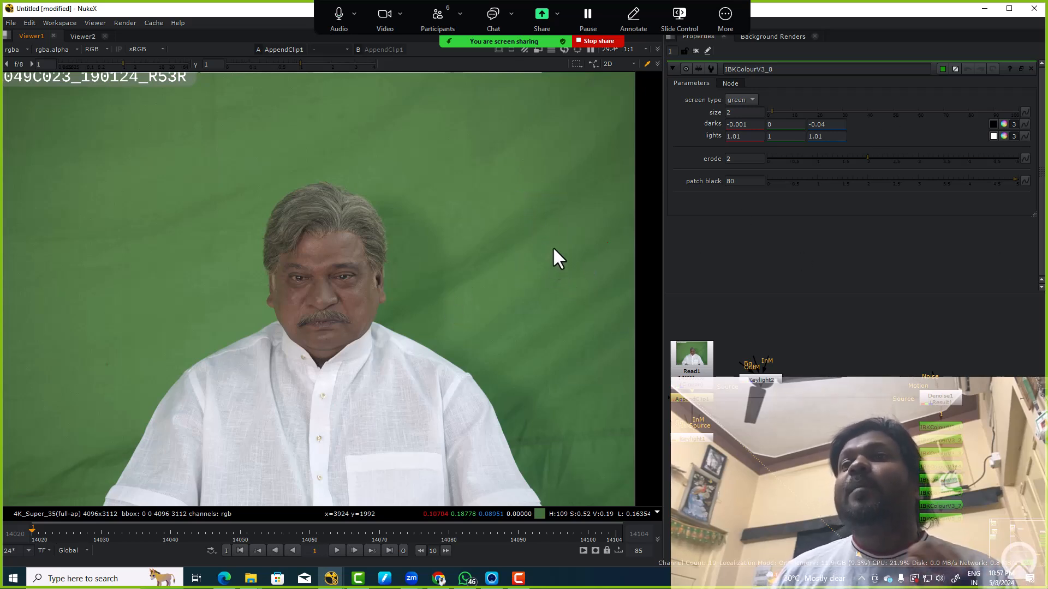
Add a Constant node and sample its colour from a rectangle of green screen above and beside the man's head
key("Tab")
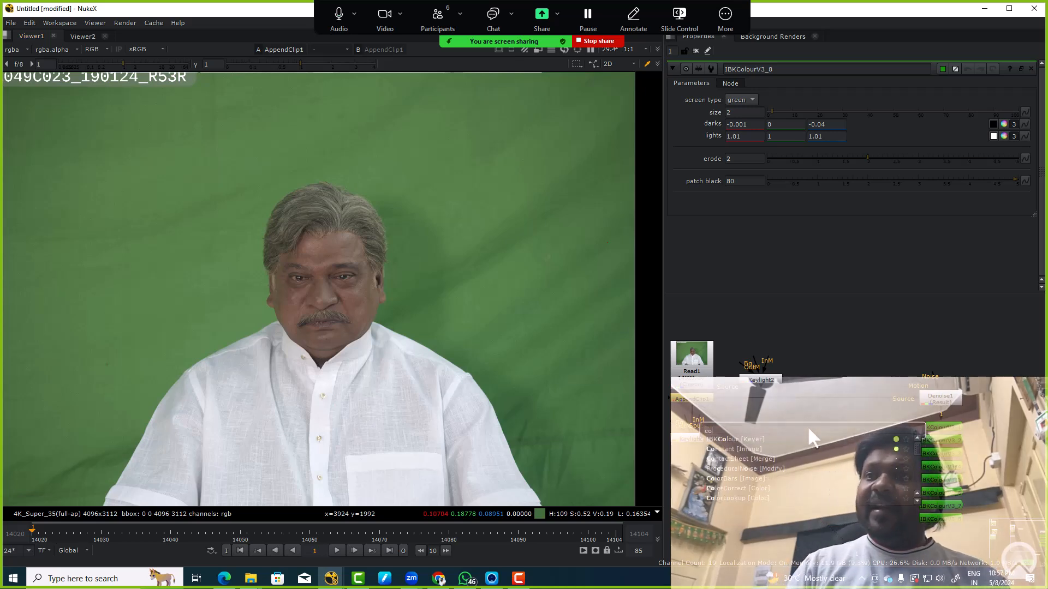
type("const")
key("Return")
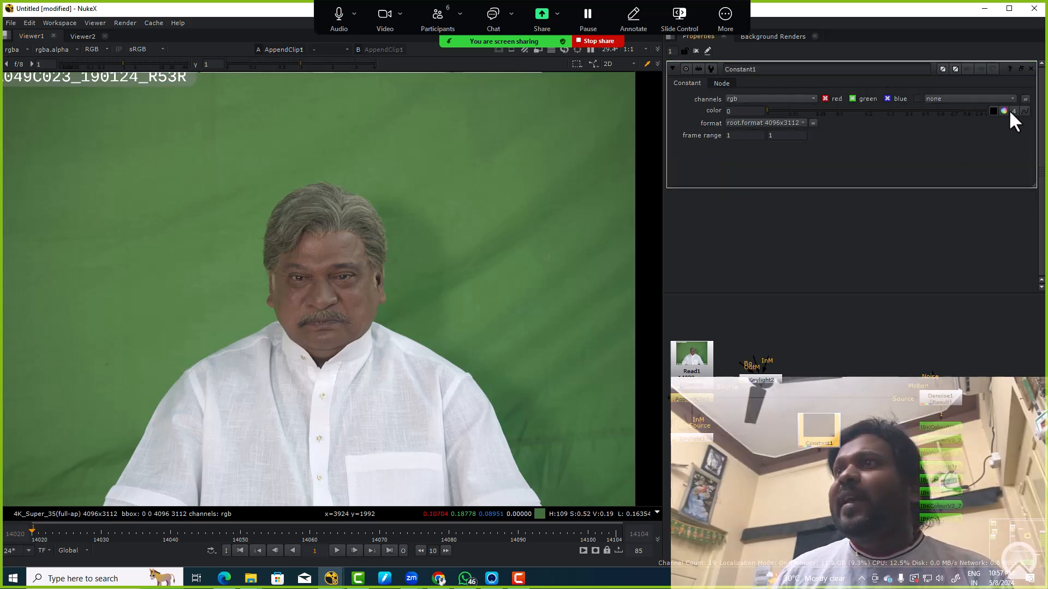
left_click(991, 111)
left_click_drag(446, 138, 479, 191)
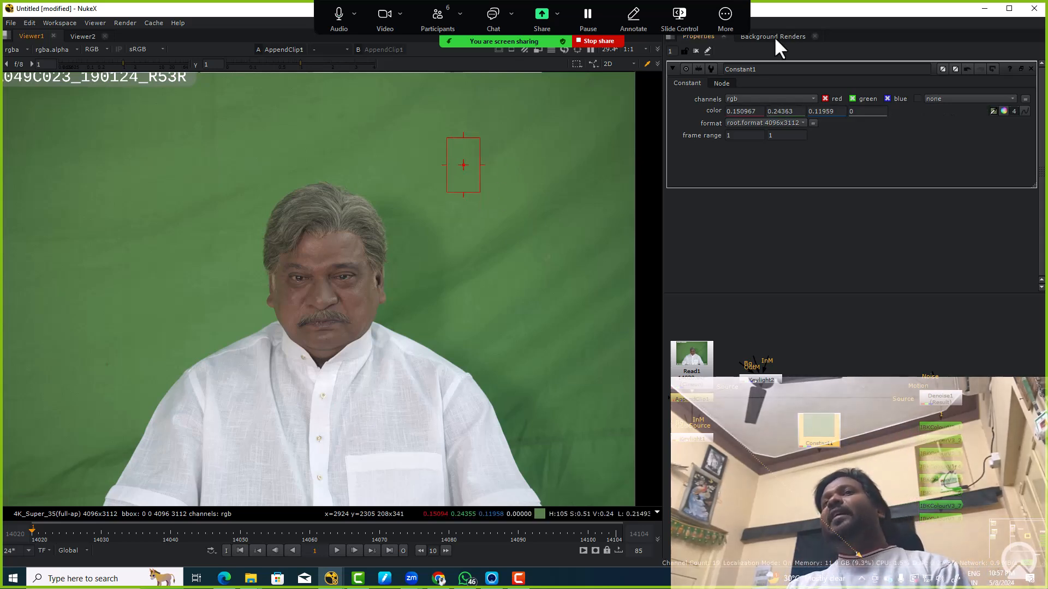
Set the Constant's channels to rgba and its alpha value to 1
left_click_drag(473, 431, 473, 431)
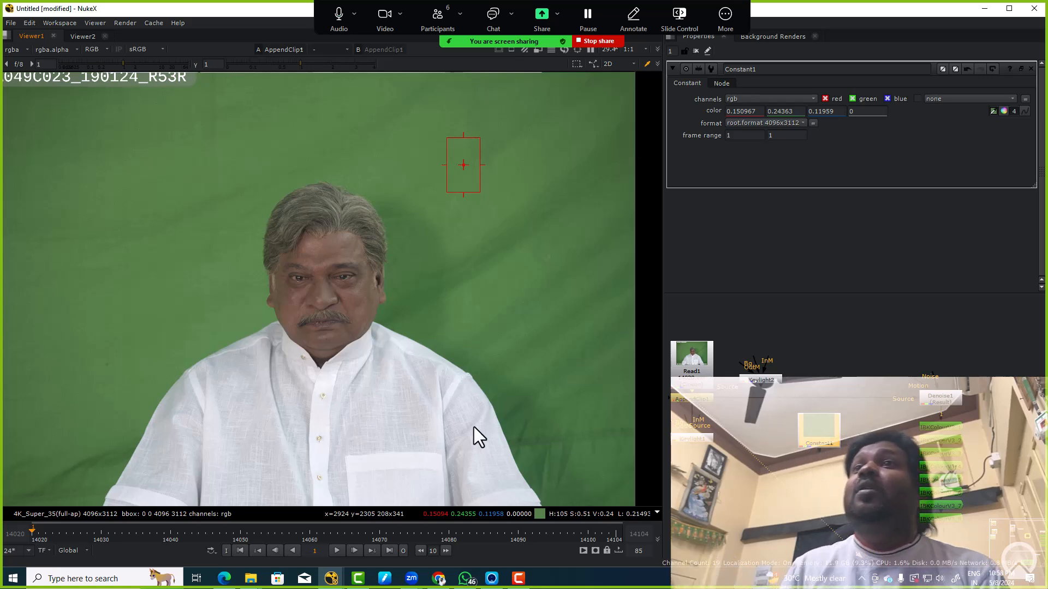
left_click(745, 96)
left_click(749, 132)
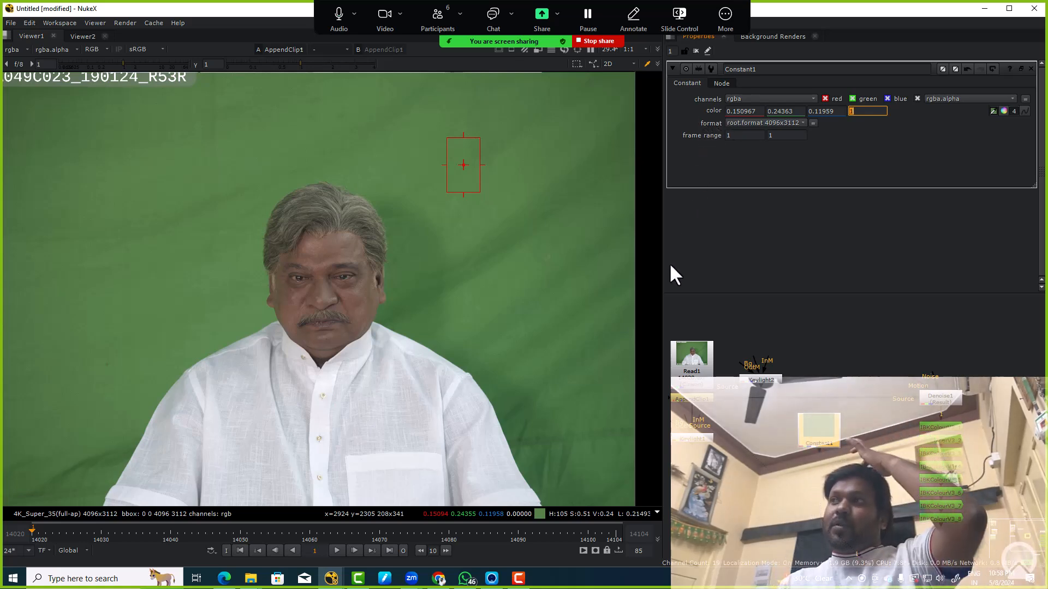
View the last IBKColour node's output and compare it with the flat green of the Constant
scroll(872, 407, "down", 2)
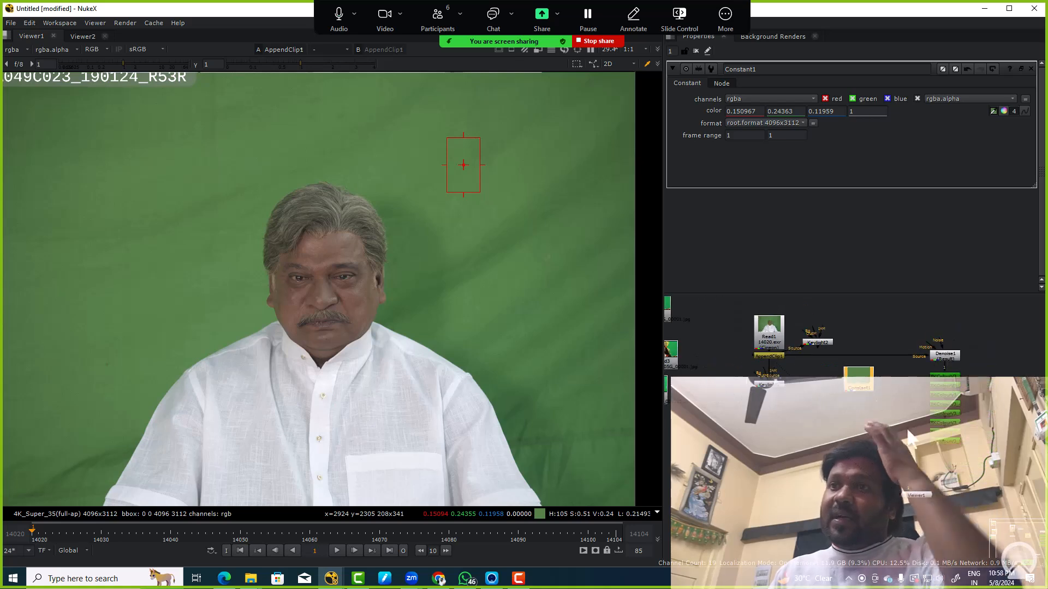
left_click_drag(955, 445, 861, 441)
scroll(861, 443, "up", 3)
left_click(846, 424)
key("1")
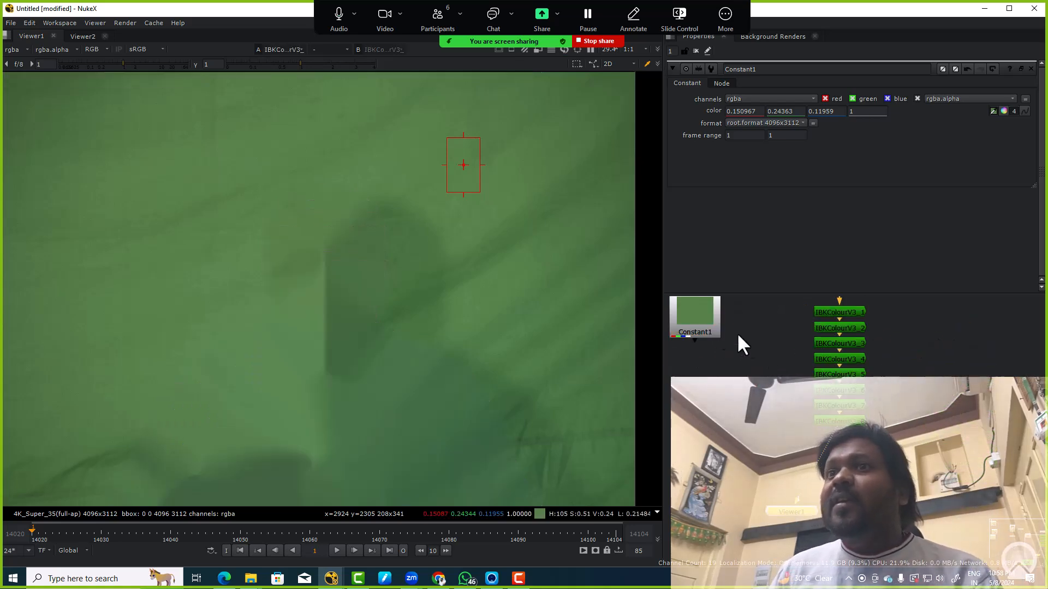
left_click_drag(687, 318, 702, 339)
key("1")
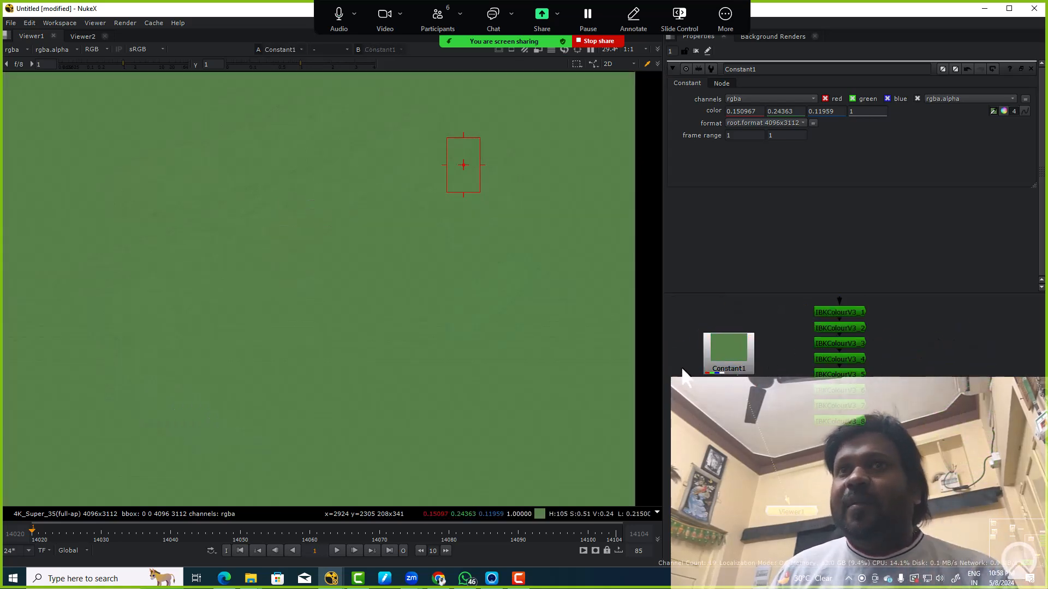
Add a Merge node with the Constant as B and the last IBKColour node as A, and set its operation to divide
left_click_drag(349, 172, 406, 254)
left_click_drag(866, 430, 912, 414)
left_click_drag(764, 330, 758, 327)
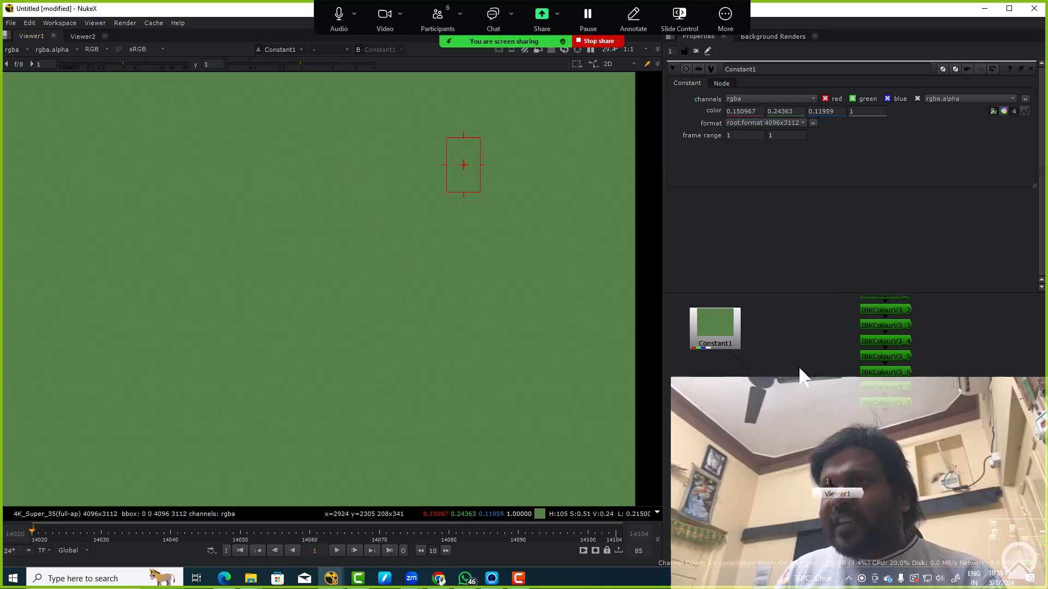
key("m")
left_click_drag(798, 420, 744, 446)
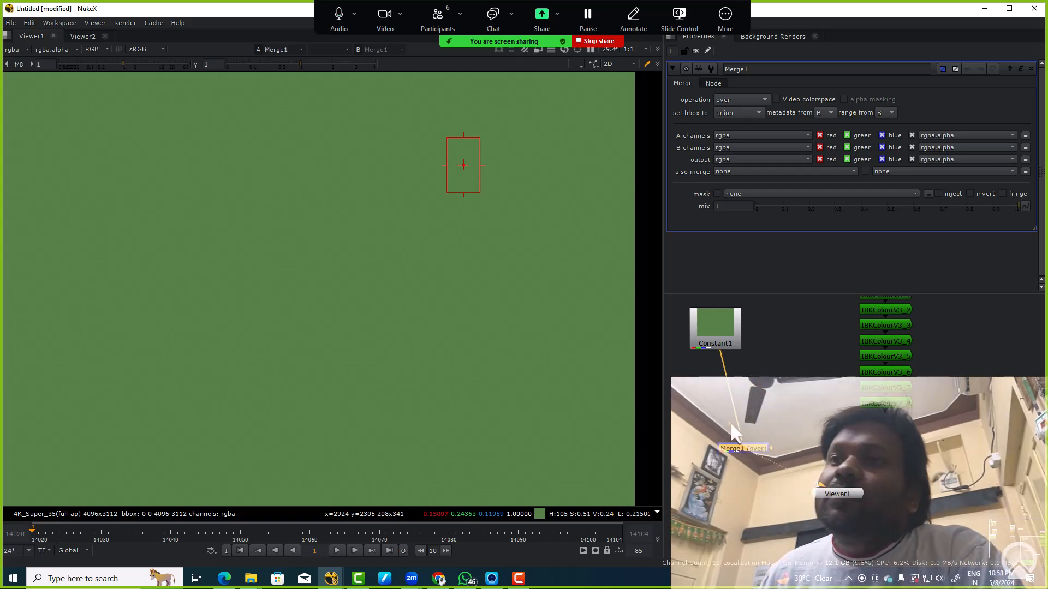
left_click_drag(885, 405, 885, 407)
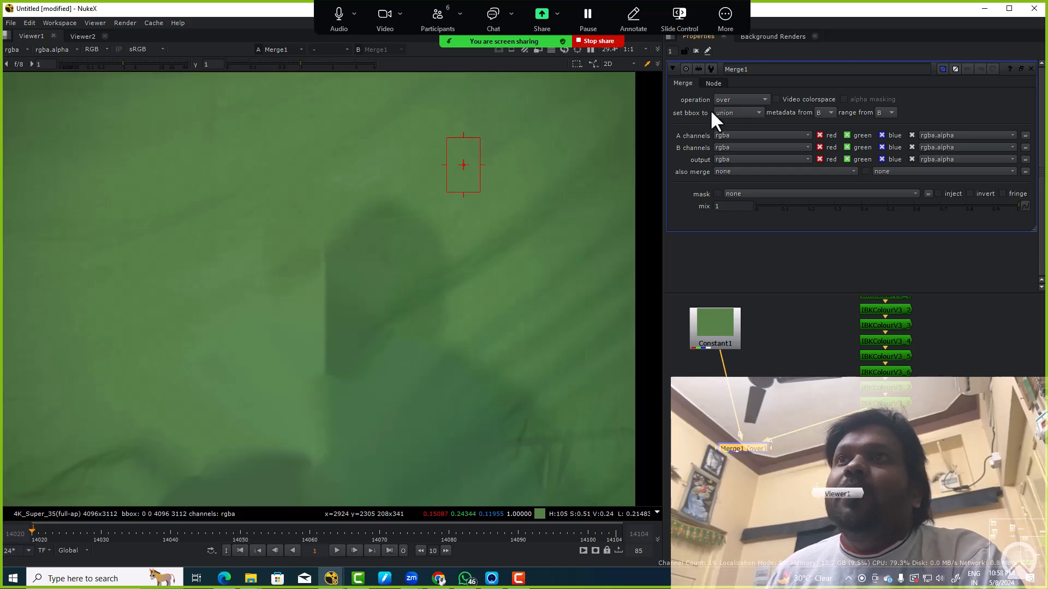
left_click(720, 97)
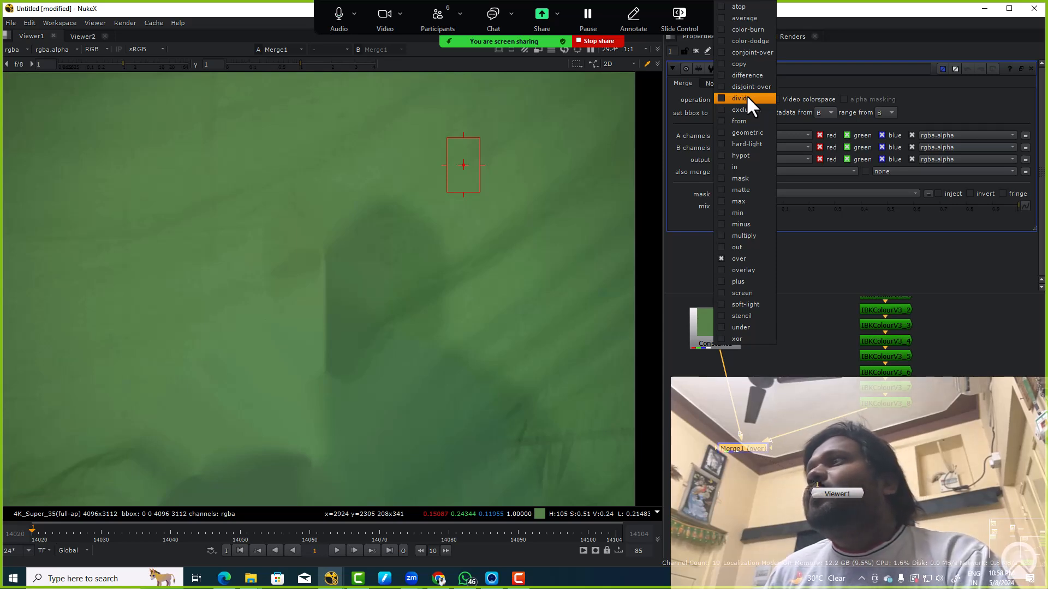
left_click(747, 97)
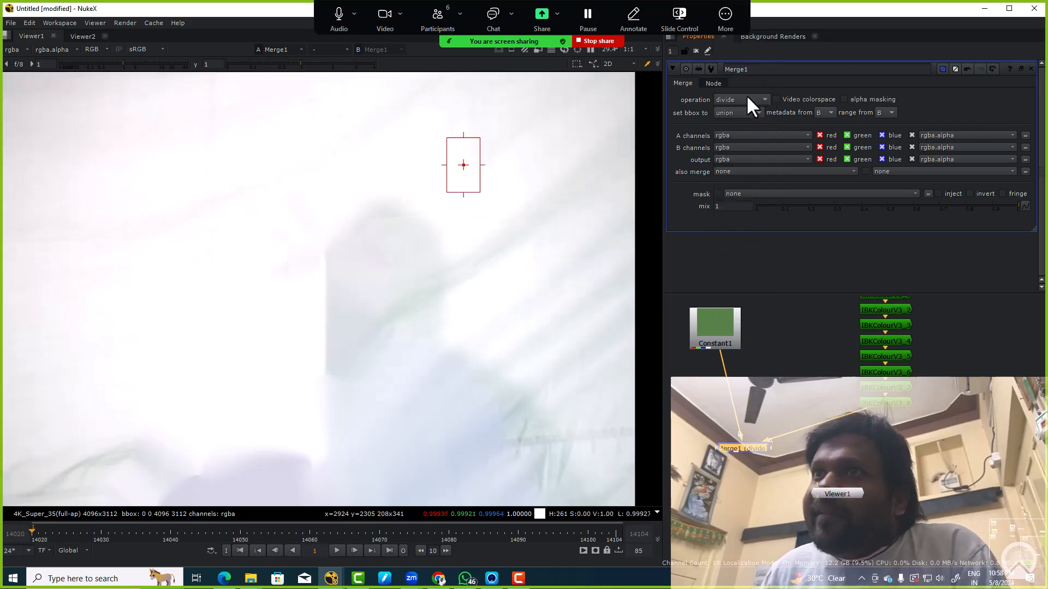
Arrange the divide Merge directly below the IBKColour chain with the Constant level beside it
left_click_drag(745, 413, 774, 404)
scroll(776, 401, "down", 3)
left_click_drag(765, 361, 740, 364)
scroll(740, 366, "up", 3)
left_click(809, 463)
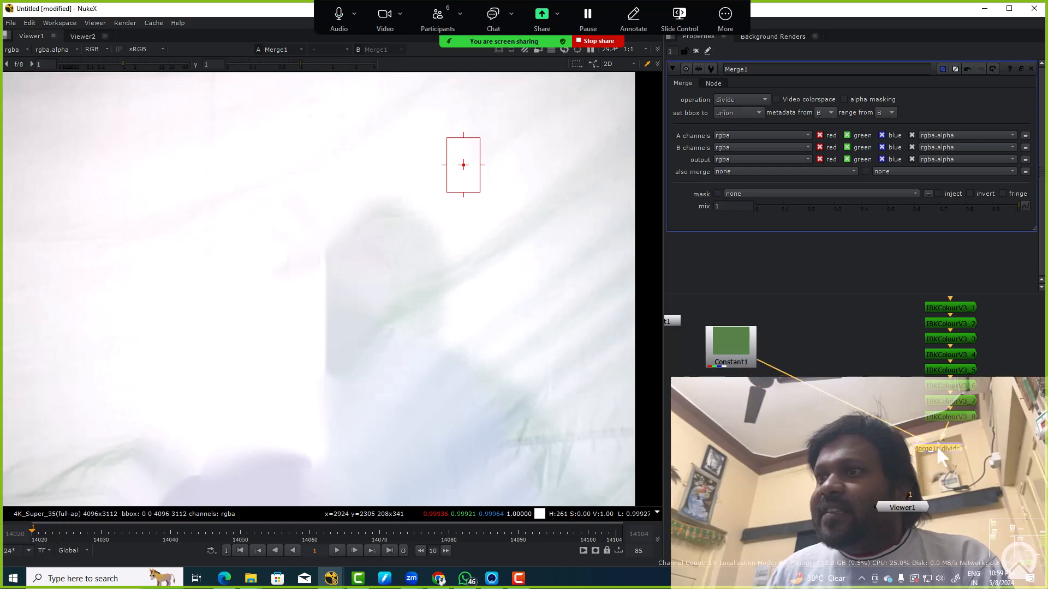
scroll(792, 419, "down", 5)
left_click_drag(716, 386, 731, 417)
left_click_drag(818, 433, 819, 434)
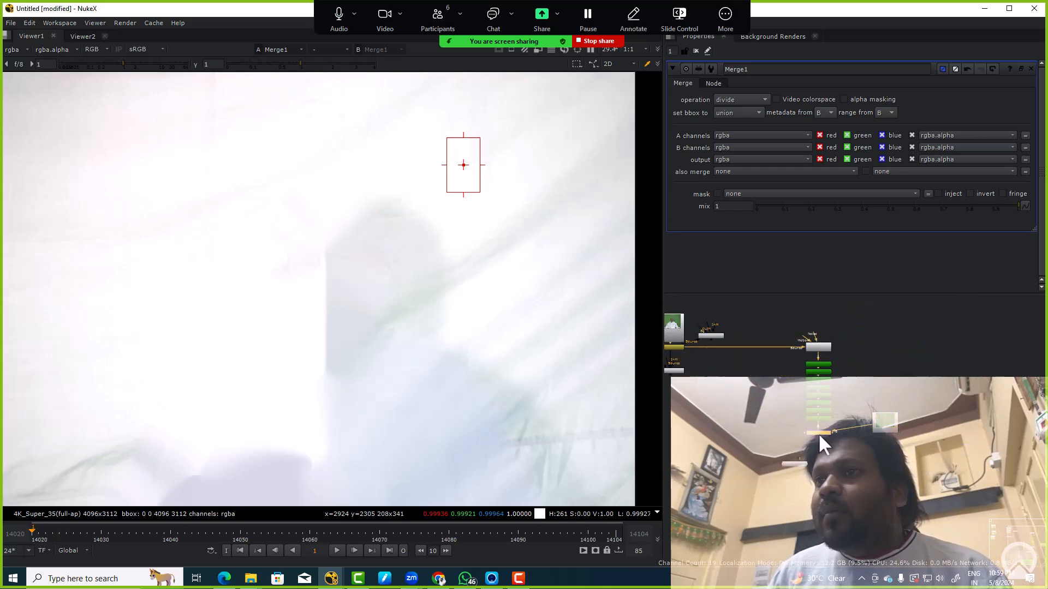
left_click_drag(896, 422, 899, 427)
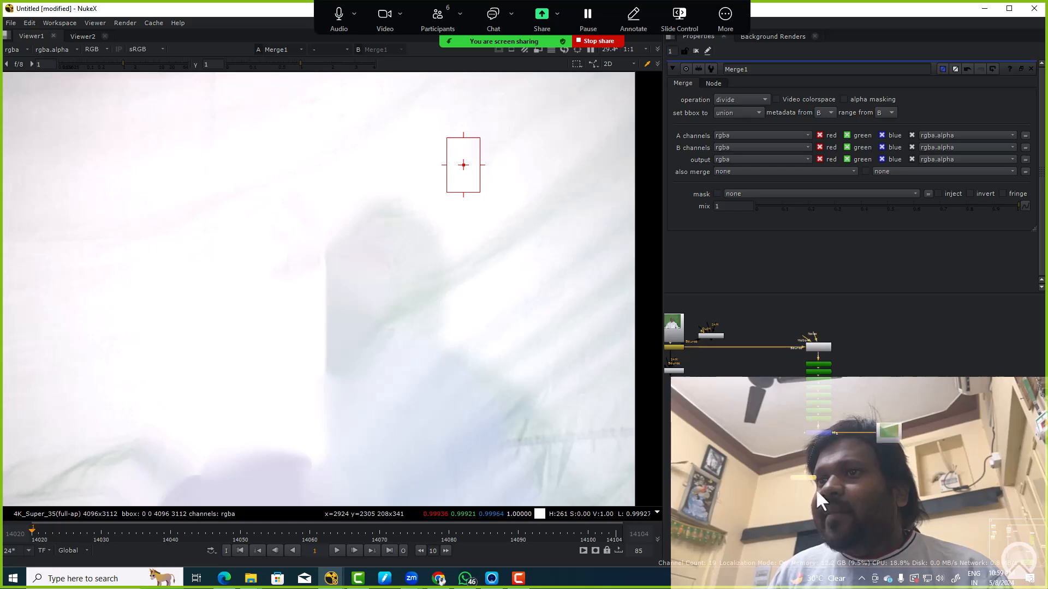
Add a second Merge below the divide Merge, set its operation to multiply, and connect its A input to AppendClip1
key("m")
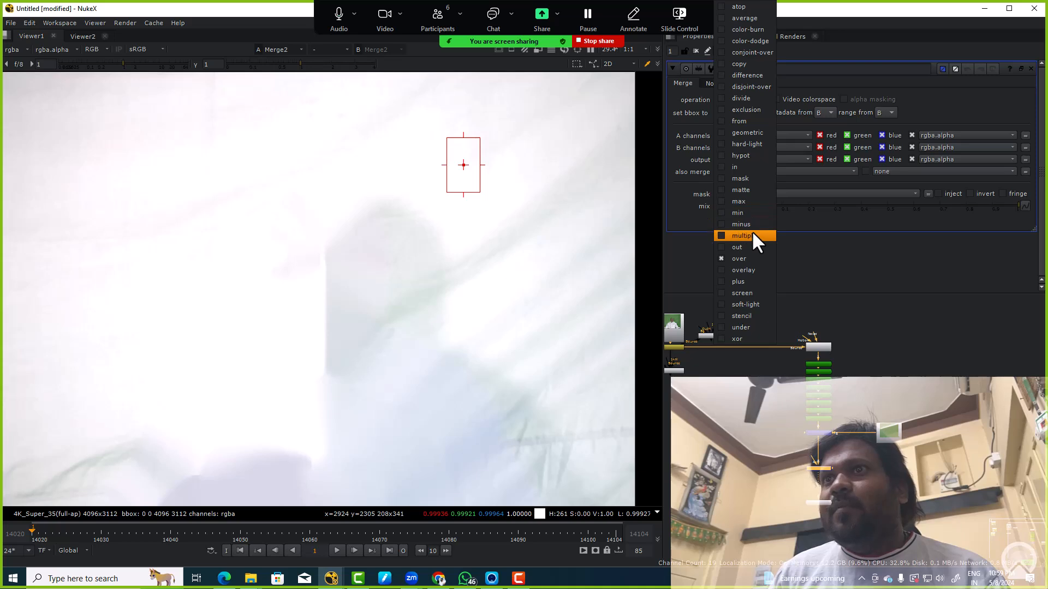
left_click(752, 235)
left_click_drag(876, 463, 738, 353)
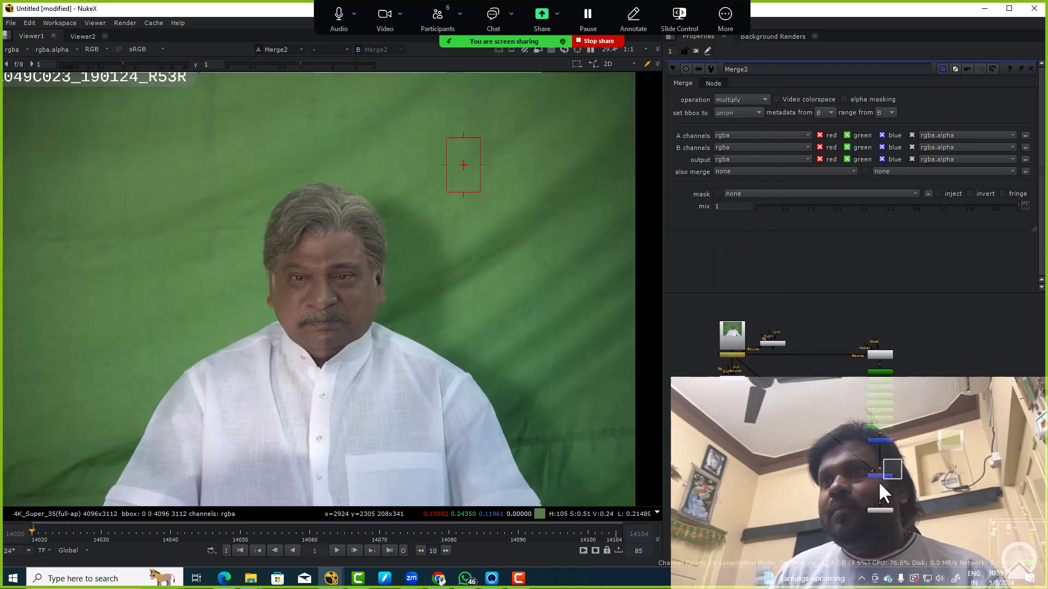
Swap the A and B inputs of the divide Merge
scroll(877, 457, "up", 3)
left_click(881, 430)
key("shift+x")
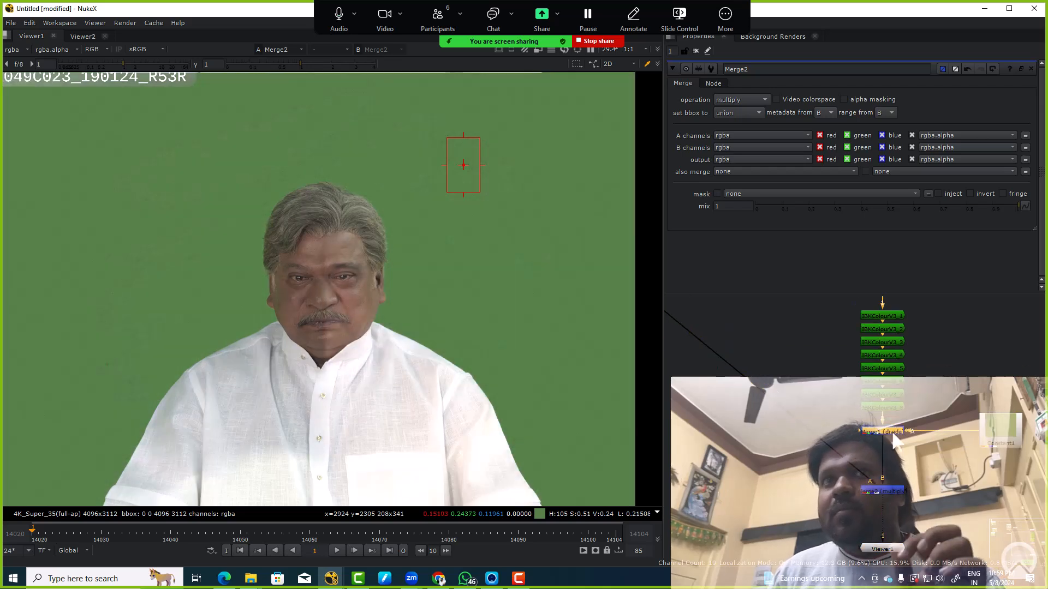
left_click_drag(881, 431, 853, 391)
scroll(695, 468, "down", 4)
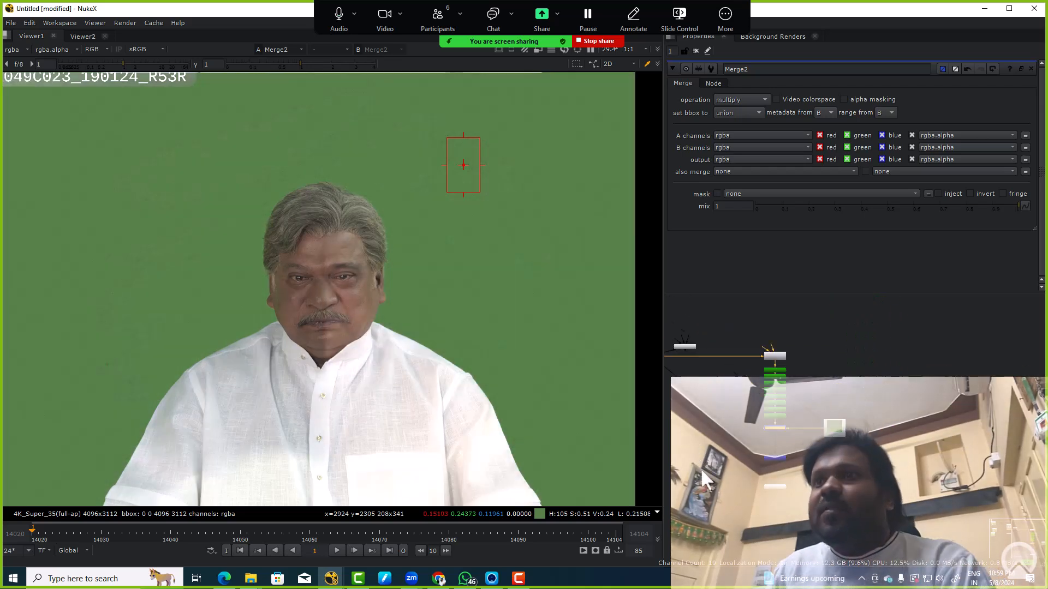
Assign the multiply Merge and AppendClip1 to separate viewer inputs for switching between them
left_click_drag(743, 413, 794, 444)
scroll(705, 388, "up", 4)
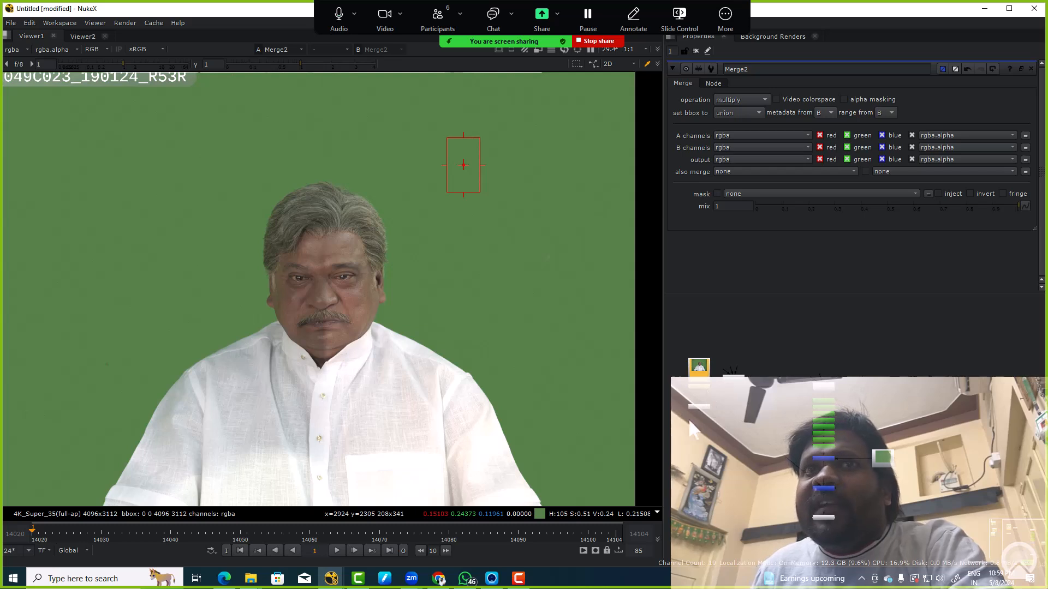
left_click(707, 377)
key("1")
left_click_drag(914, 531, 826, 454)
left_click(821, 471)
key("1")
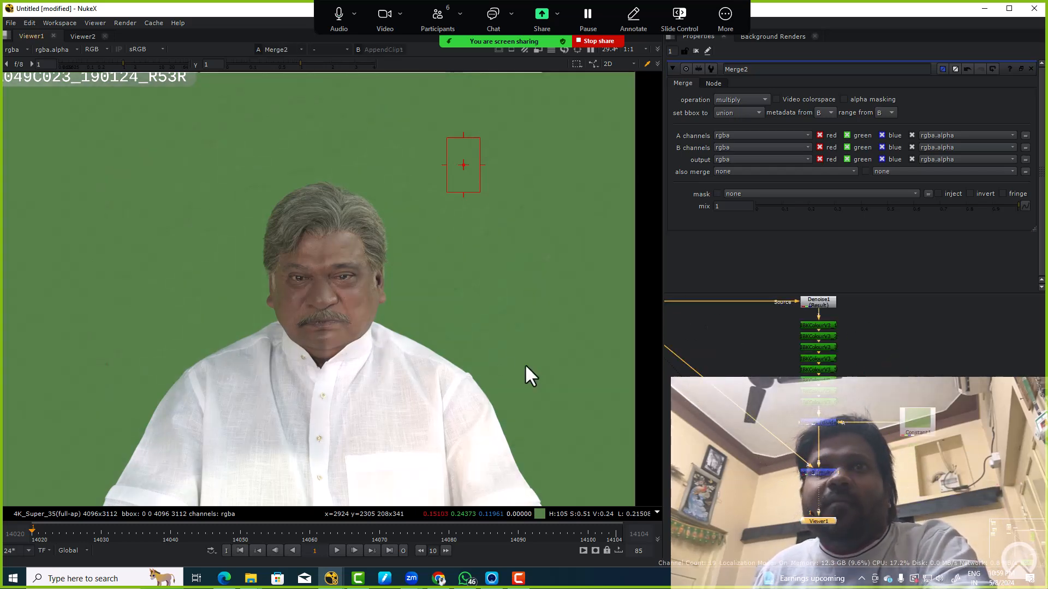
scroll(820, 470, "up", 2)
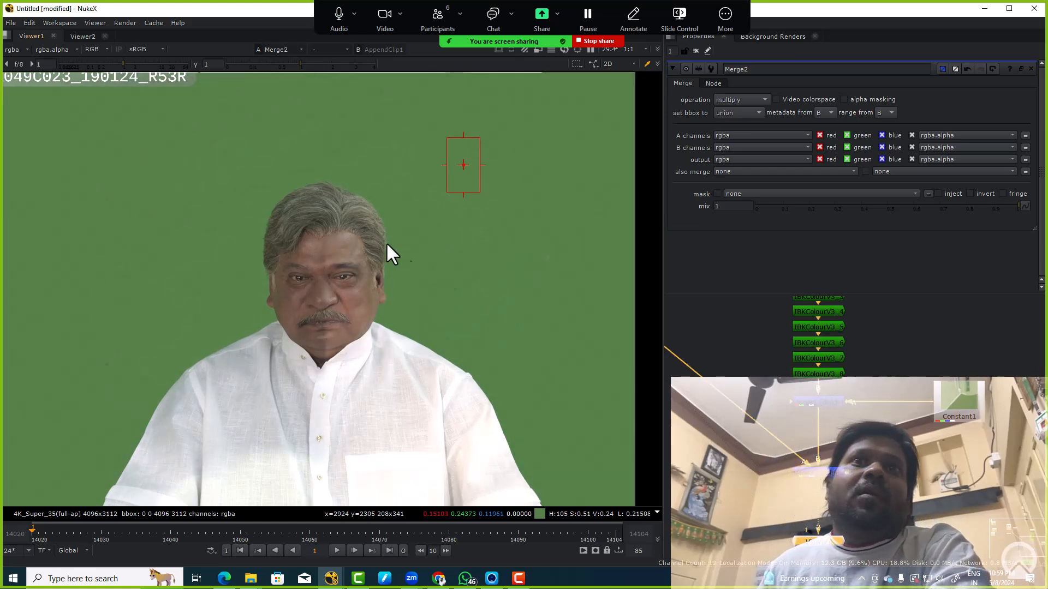
Compare the evened green screen with the original clip, close up around the man's face and at full frame
scroll(143, 145, "up", 4)
left_click_drag(140, 139, 270, 188)
key("1")
key("2")
key("1")
key("2")
key("1")
left_click_drag(518, 329, 470, 284)
key("2")
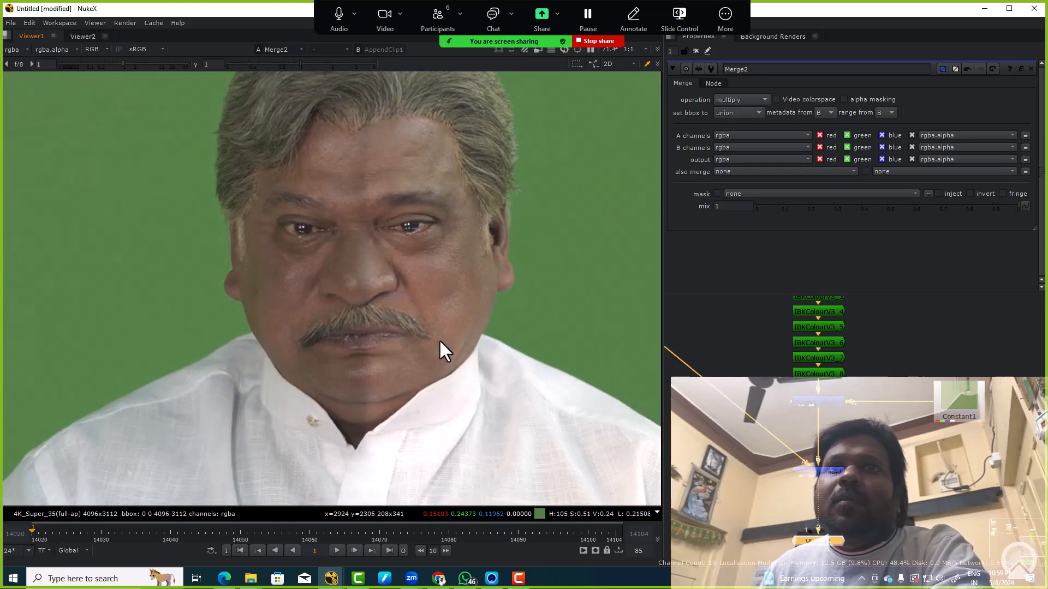
scroll(431, 292, "down", 2)
scroll(430, 293, "down", 2)
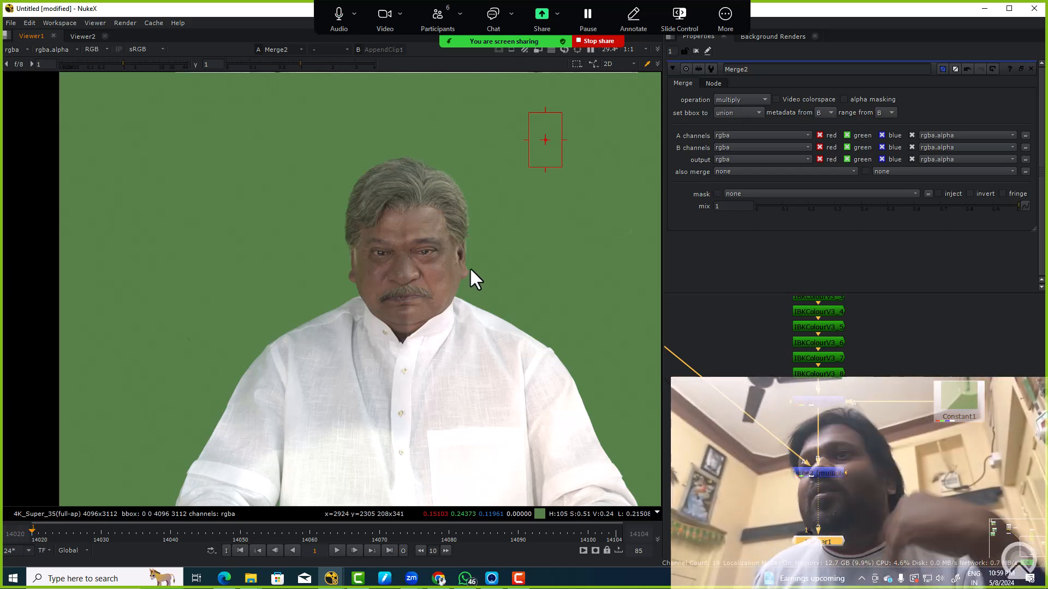
key("f")
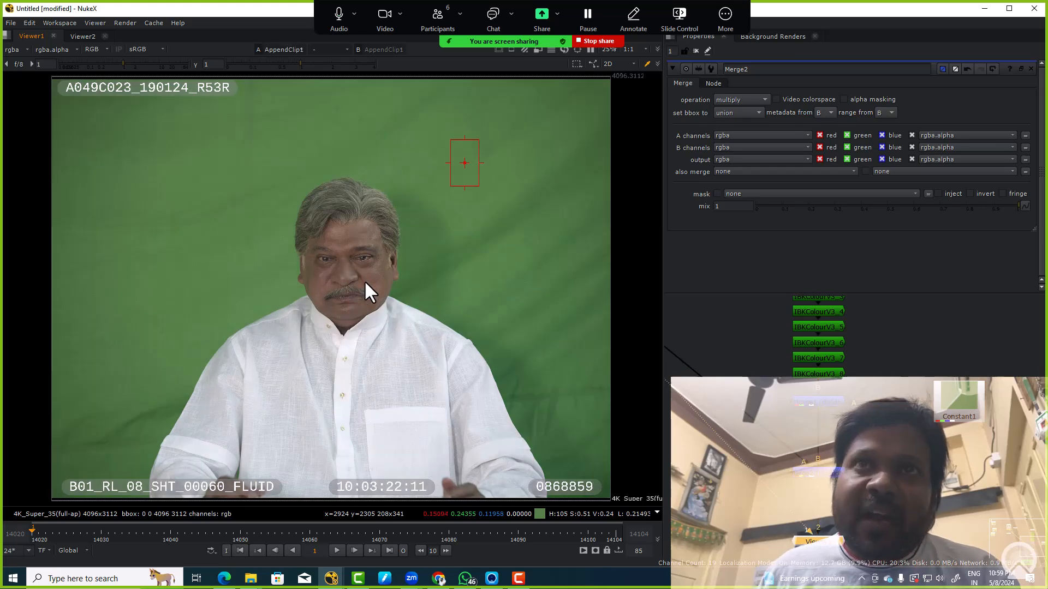
left_click_drag(870, 466, 869, 404)
key("2")
key("1")
Add a Keylight after the multiply Merge, sample the green beside the man's head as Screen Colour, and view the alpha
key("Tab")
type("j")
key("BackSpace")
type("keyli")
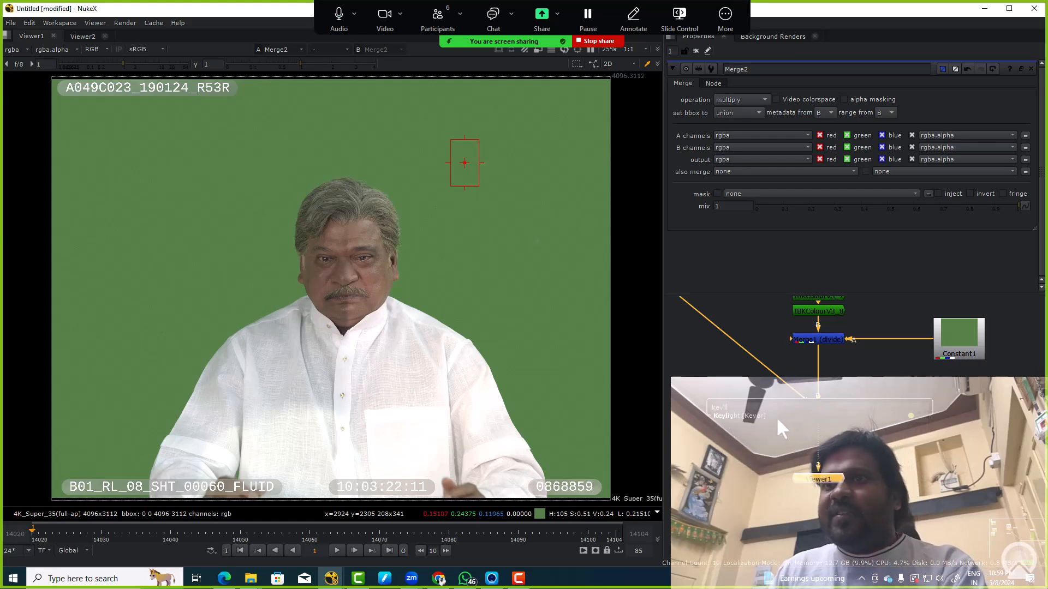
key("Return")
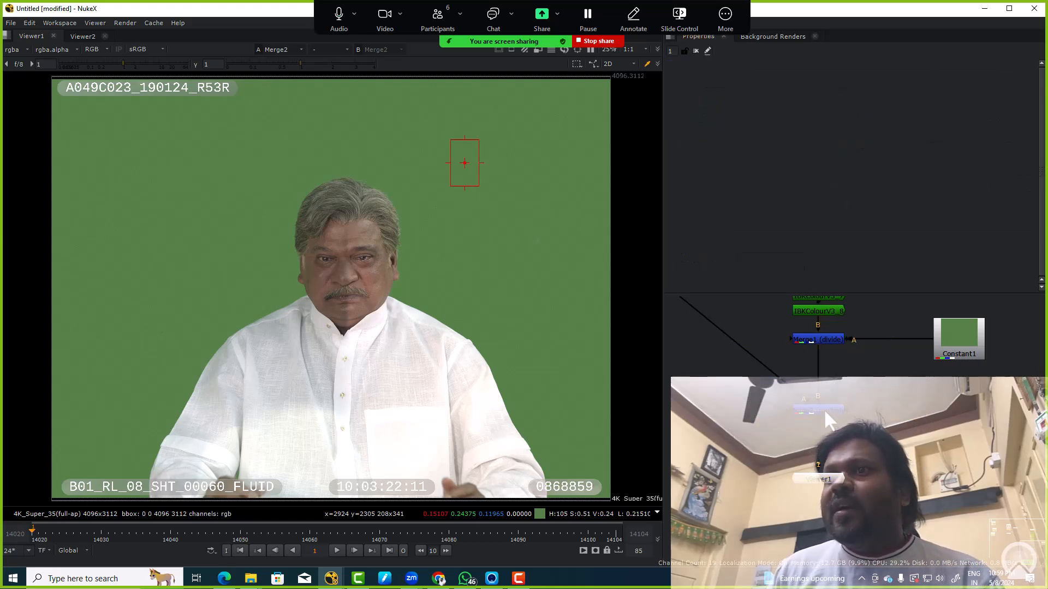
left_click(822, 409)
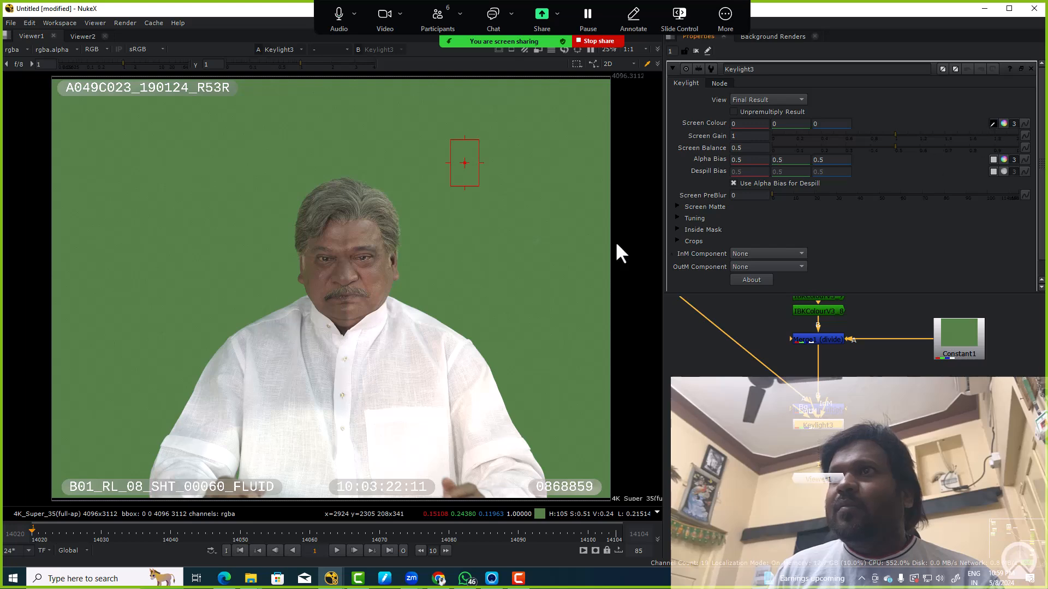
left_click_drag(403, 131, 427, 173)
key("a")
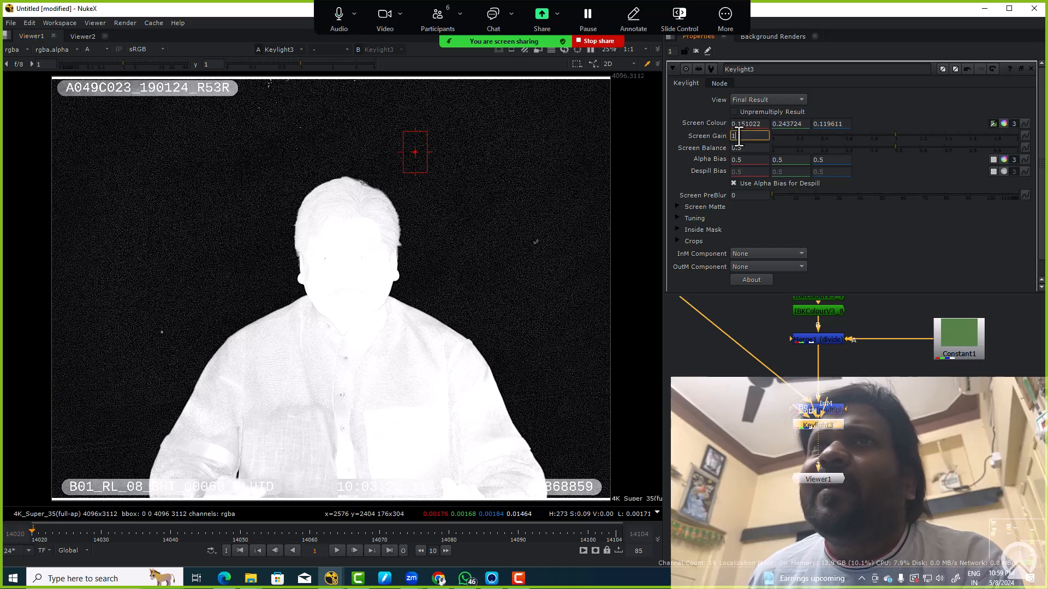
Set the Keylight's Screen Gain to 1.03
key("Up")
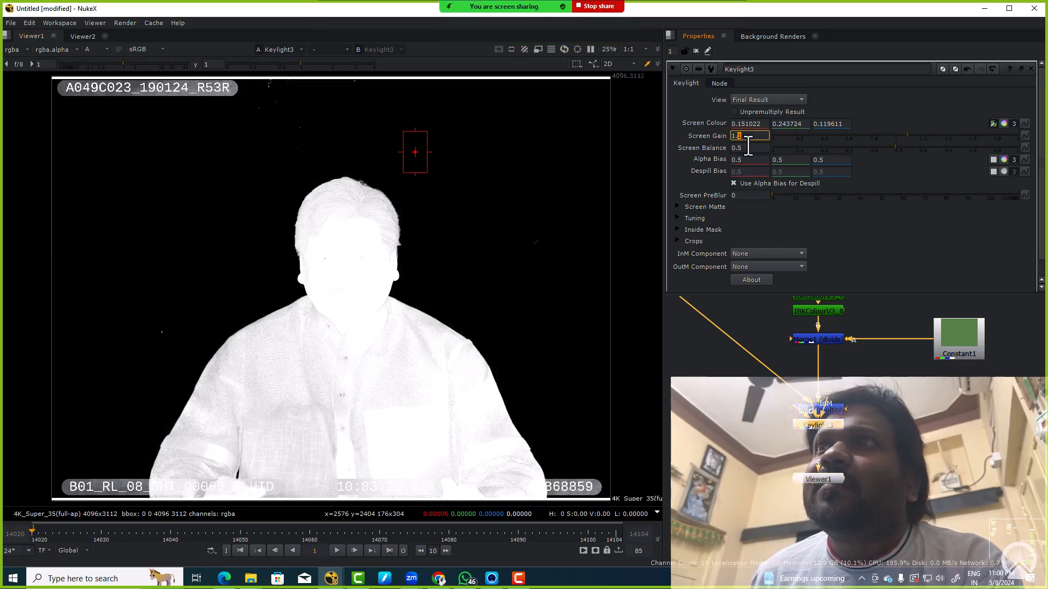
key("Down")
key("Down")
key("Down")
key("Down")
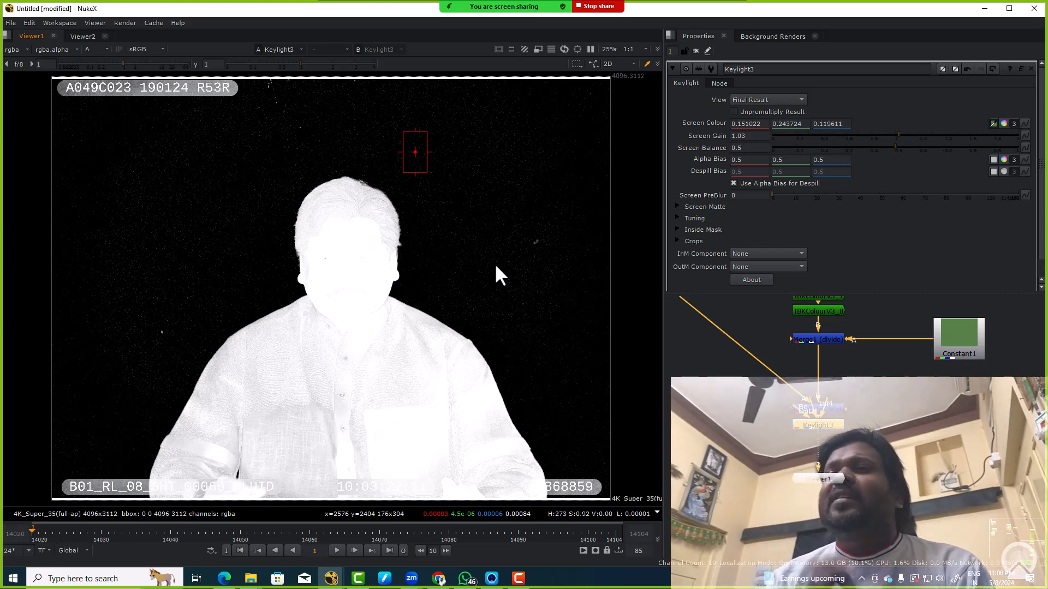
Delete the Keylight and both Merge nodes, keeping the IBKColour chain and the Constant
left_click_drag(882, 451, 877, 500)
scroll(877, 500, "down", 3)
left_click_drag(968, 422, 795, 521)
key("Delete")
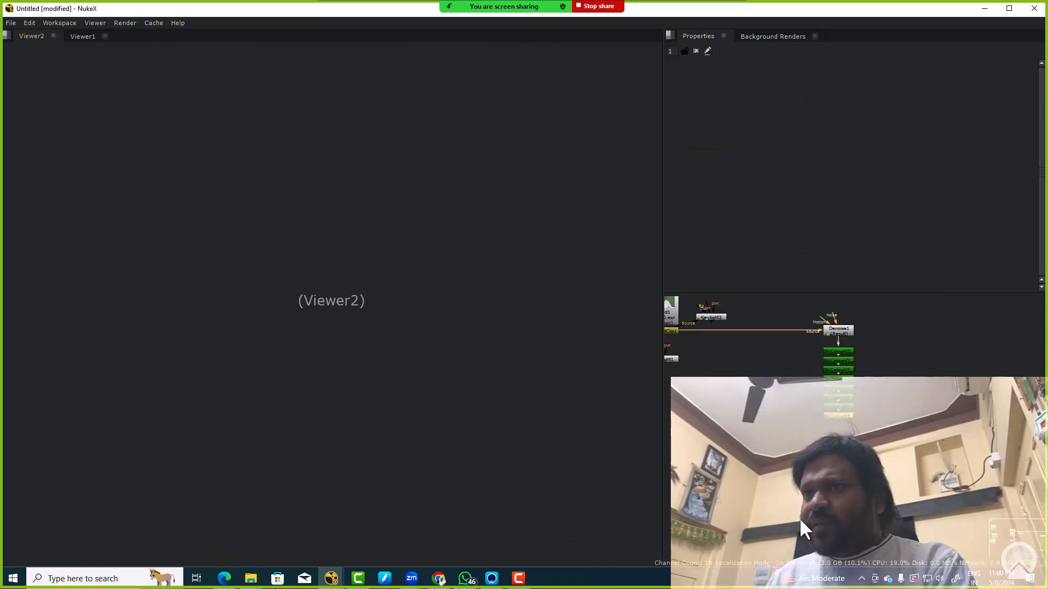
scroll(853, 428, "up", 3)
scroll(858, 492, "down", 3)
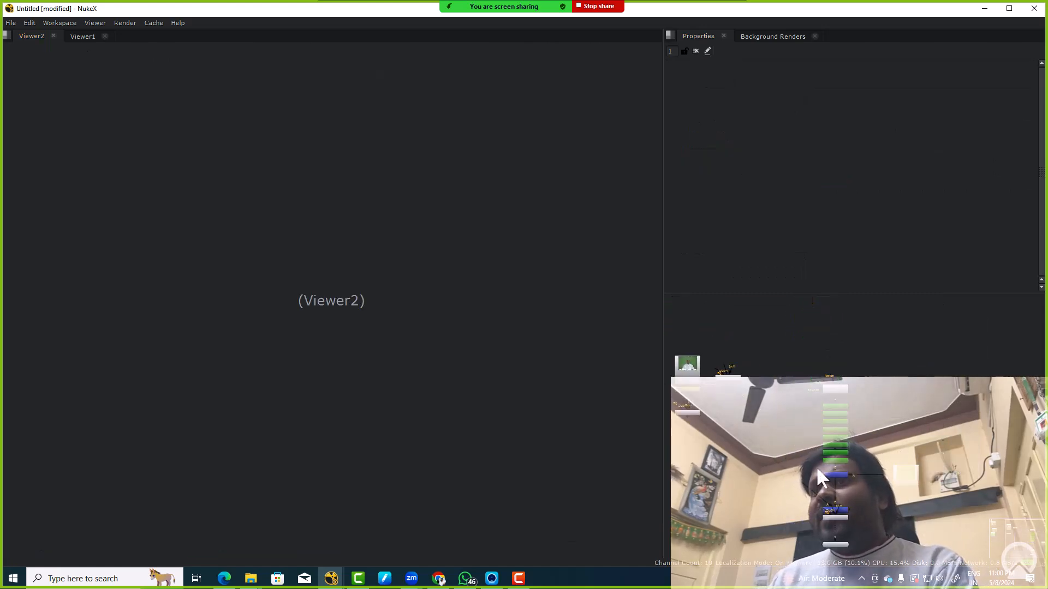
scroll(848, 481, "up", 5)
scroll(864, 463, "down", 3)
left_click_drag(884, 461, 846, 454)
scroll(780, 436, "down", 3)
View the Denoise1 output and the Constant, switching the viewer from alpha to colour
left_click(786, 385)
key("1")
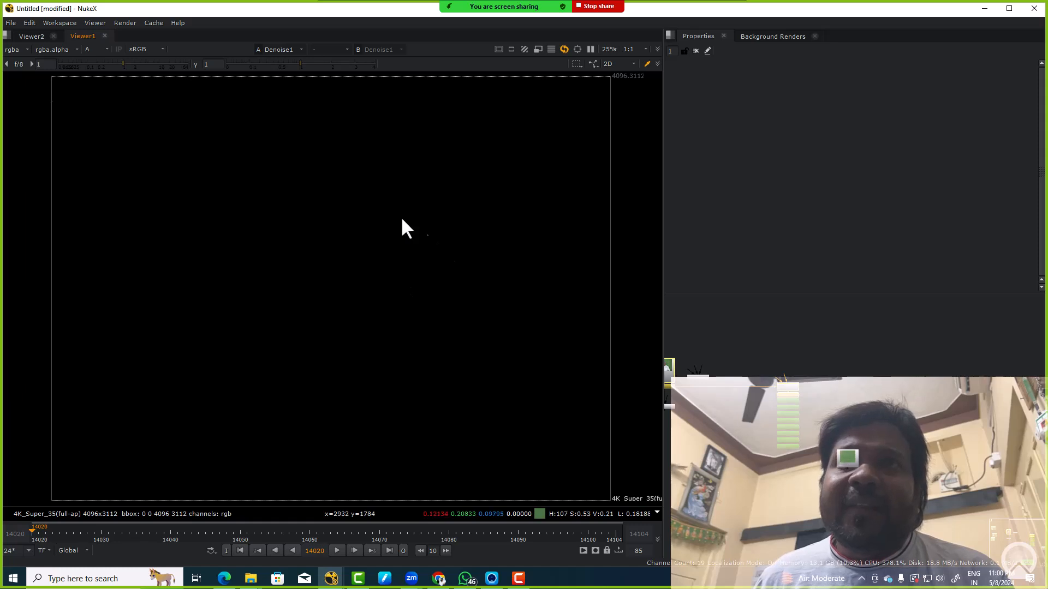
left_click_drag(355, 173, 398, 232)
scroll(852, 462, "up", 3)
left_click(856, 457)
key("1")
key("a")
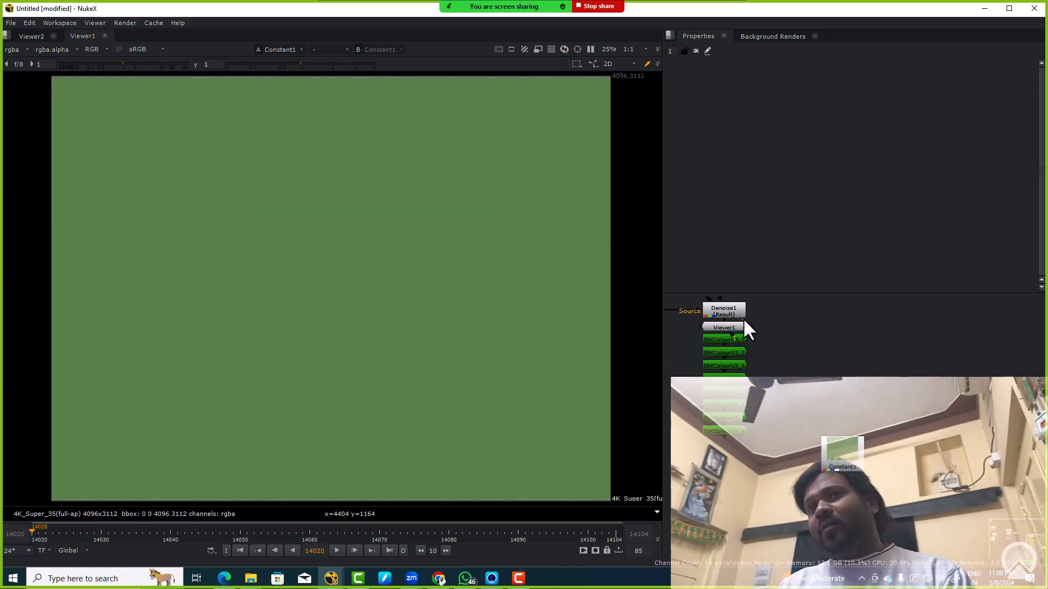
Move the Viewer node clear of the IBKColour chain and view the clean plate from the last IBKColour node
left_click_drag(725, 328, 820, 357)
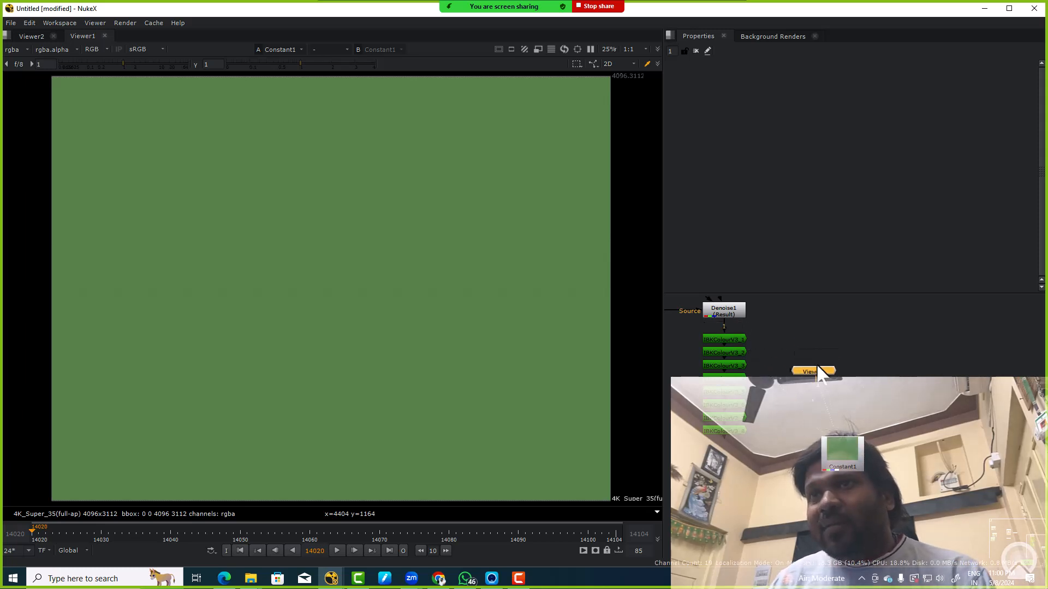
scroll(757, 423, "down", 2)
key("1")
left_click_drag(385, 143, 519, 255)
scroll(775, 469, "up", 3)
left_click_drag(678, 386, 786, 378)
key("1")
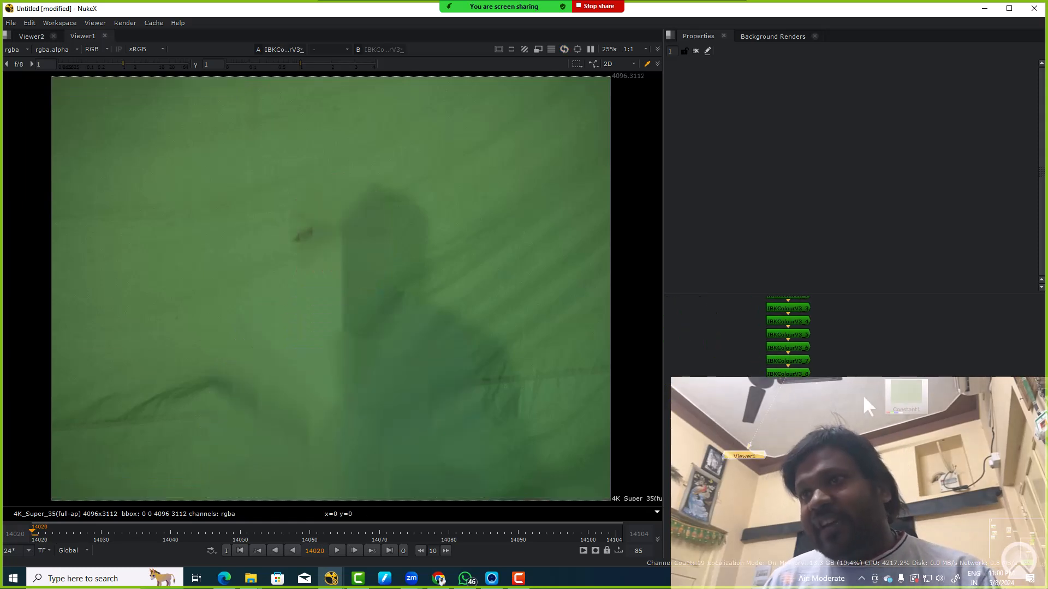
Merge the Constant with the last IBKColour node using the divide operation, placing the Merge directly below the chain
left_click_drag(905, 395, 909, 372)
key("1")
key("m")
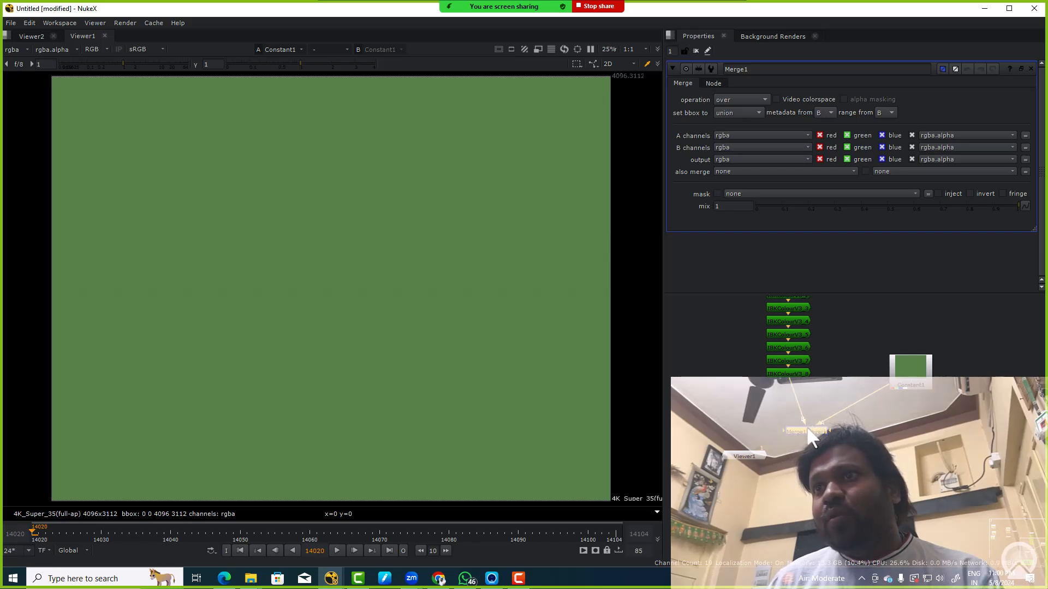
left_click(761, 100)
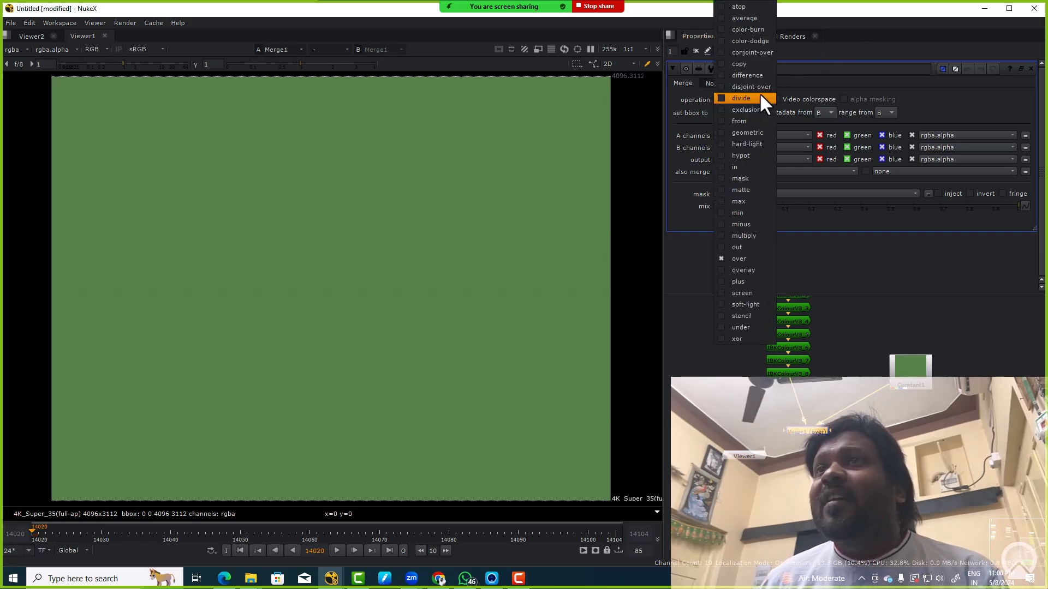
left_click(754, 99)
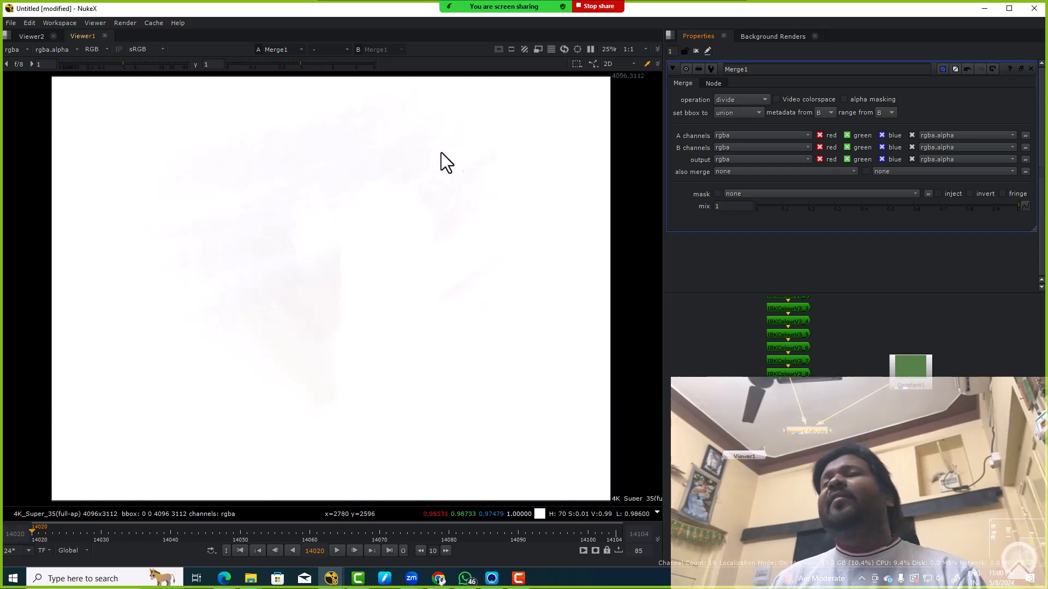
scroll(817, 431, "down", 3)
left_click_drag(787, 443, 823, 514)
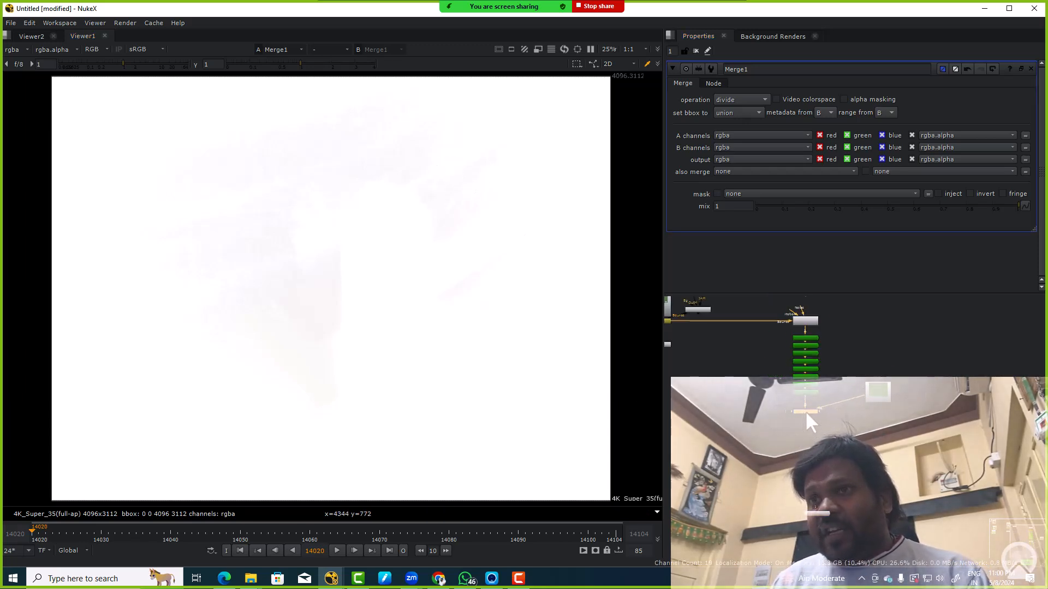
Add a second Merge below the divide Merge and set its operation to multiply
scroll(804, 411, "up", 5)
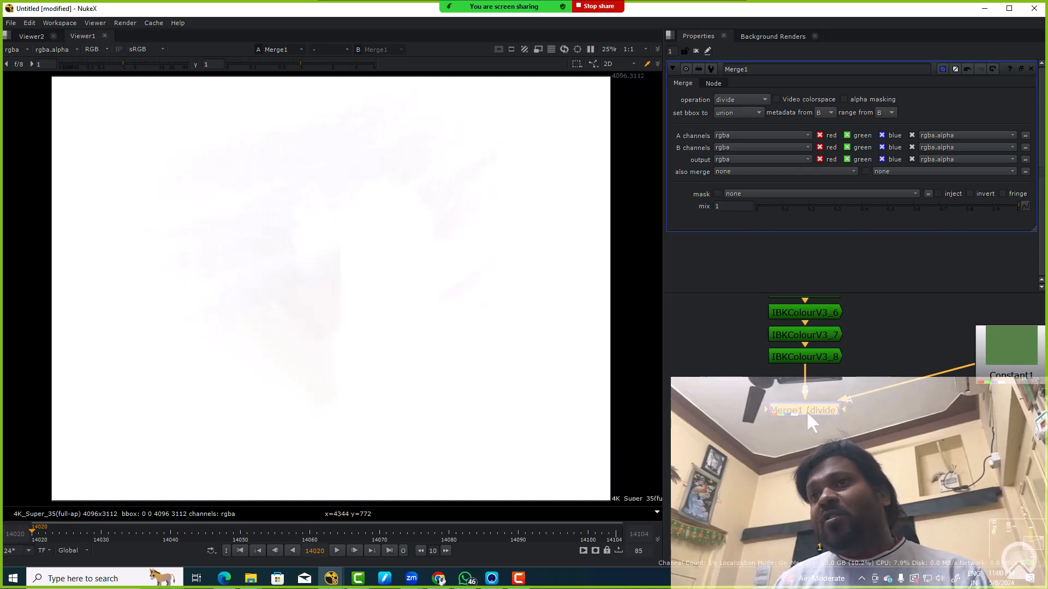
left_click(899, 455)
key("m")
left_click_drag(898, 457, 810, 475)
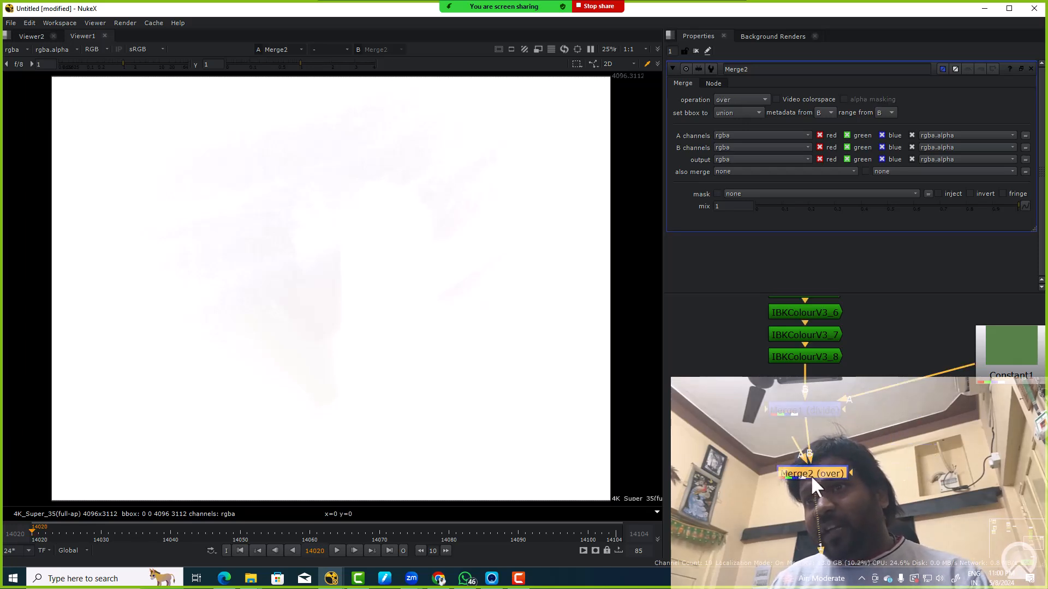
left_click(720, 102)
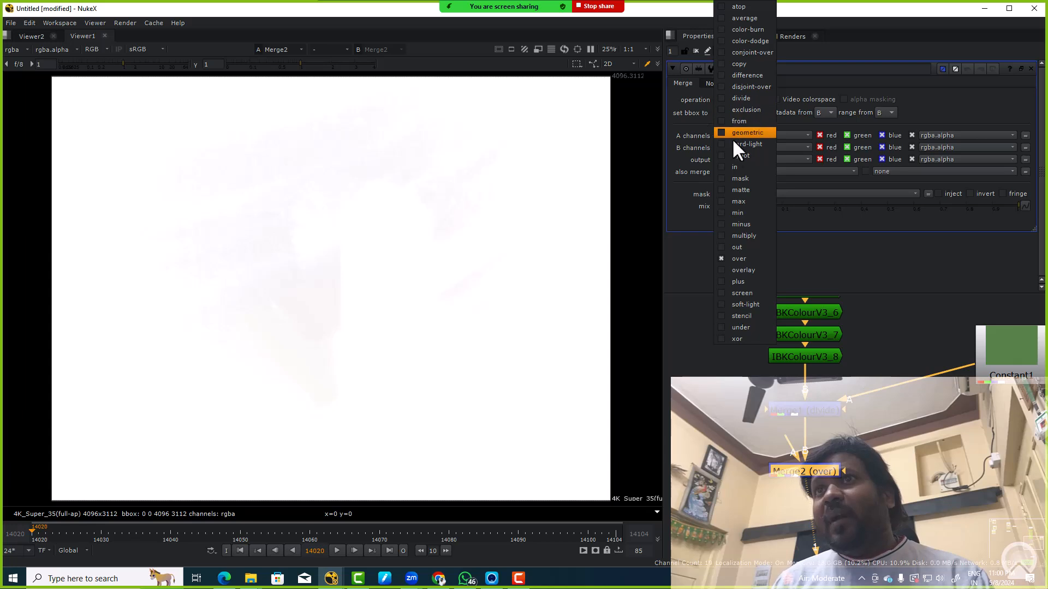
left_click(742, 235)
Connect the multiply Merge's A input to AppendClip1
scroll(797, 446, "down", 5)
scroll(872, 459, "down", 1)
left_click_drag(798, 448, 700, 330)
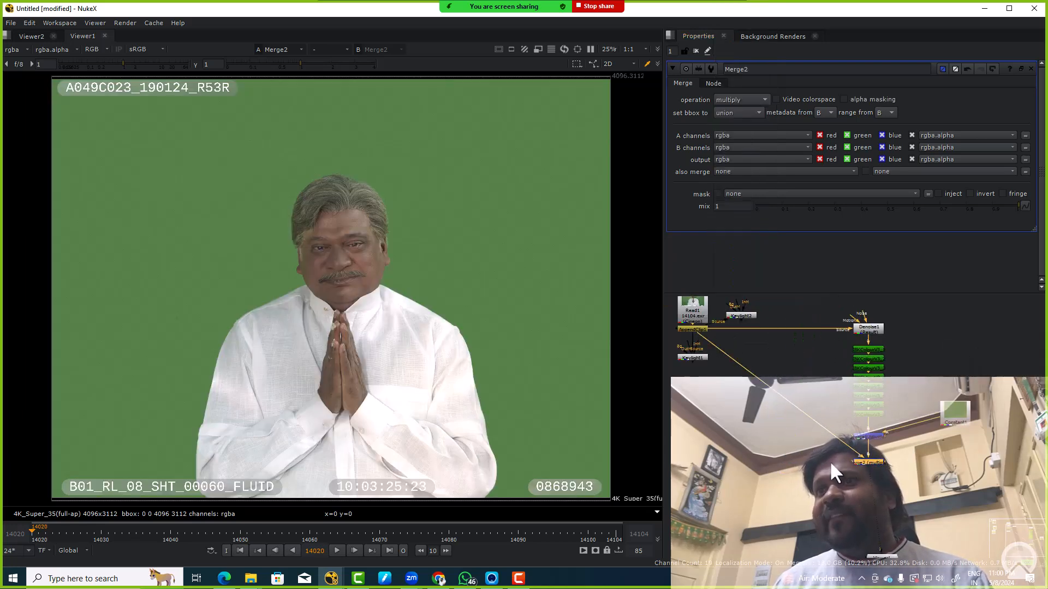
left_click(925, 494)
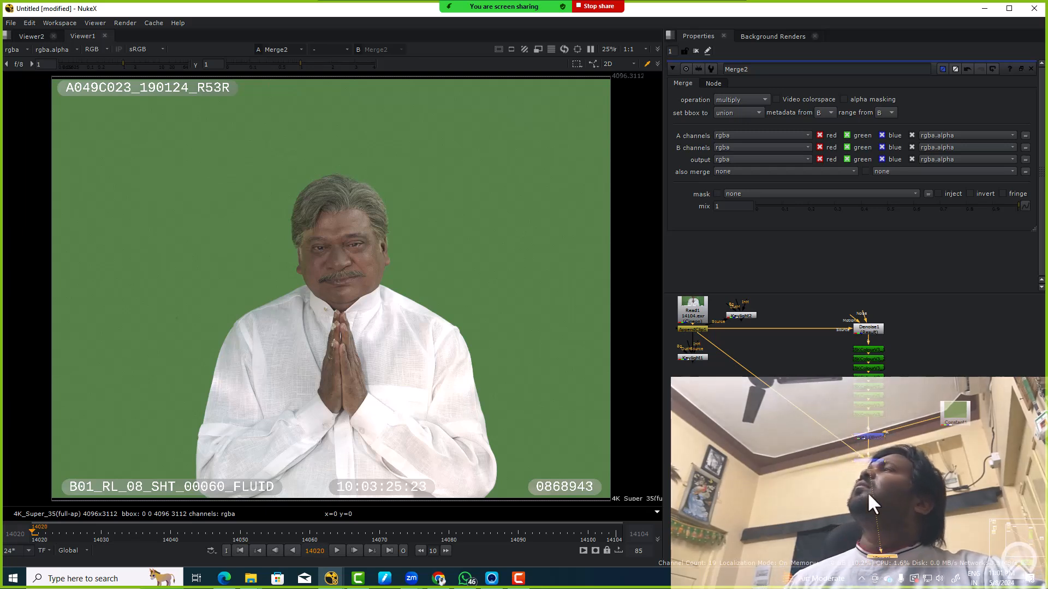
Add a Keylight below the multiply Merge, sample a large area of the evened green as Screen Colour, and show the alpha
scroll(876, 515, "up", 2)
scroll(876, 497, "up", 1)
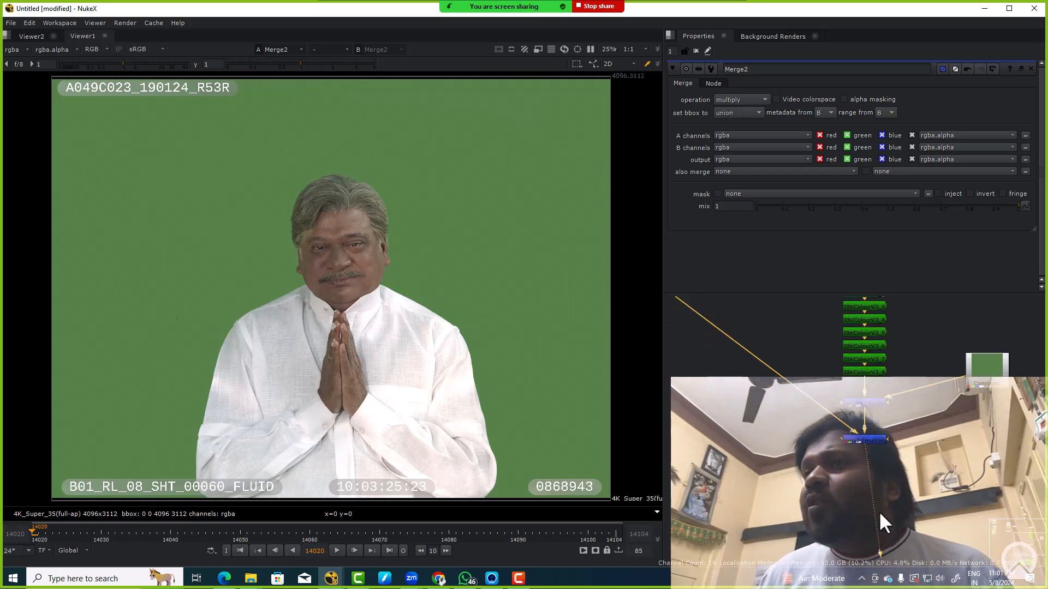
key("Tab")
type("keyl")
key("Return")
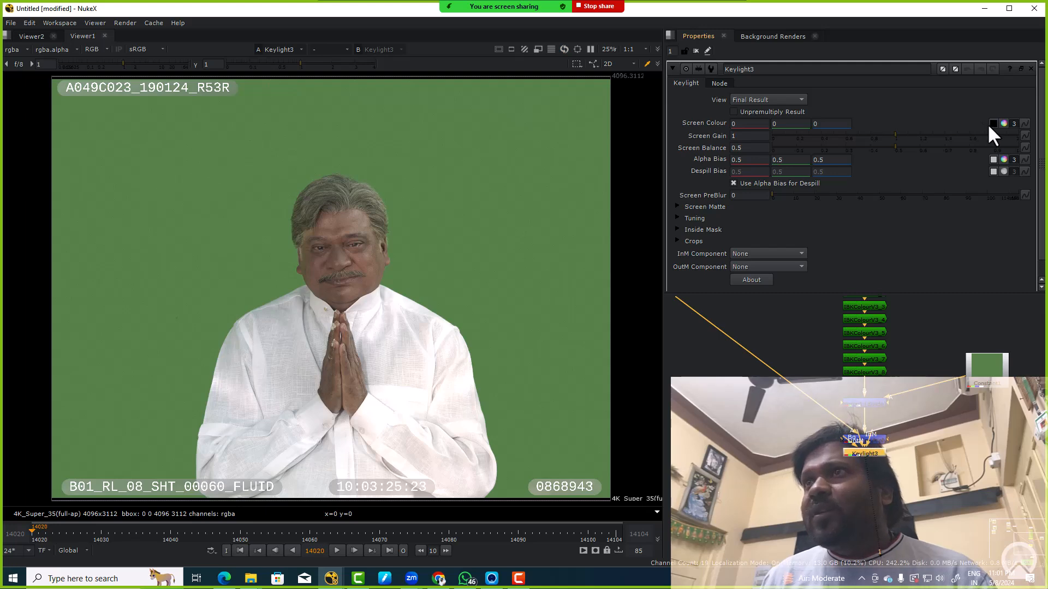
left_click_drag(444, 117, 517, 210)
key("a")
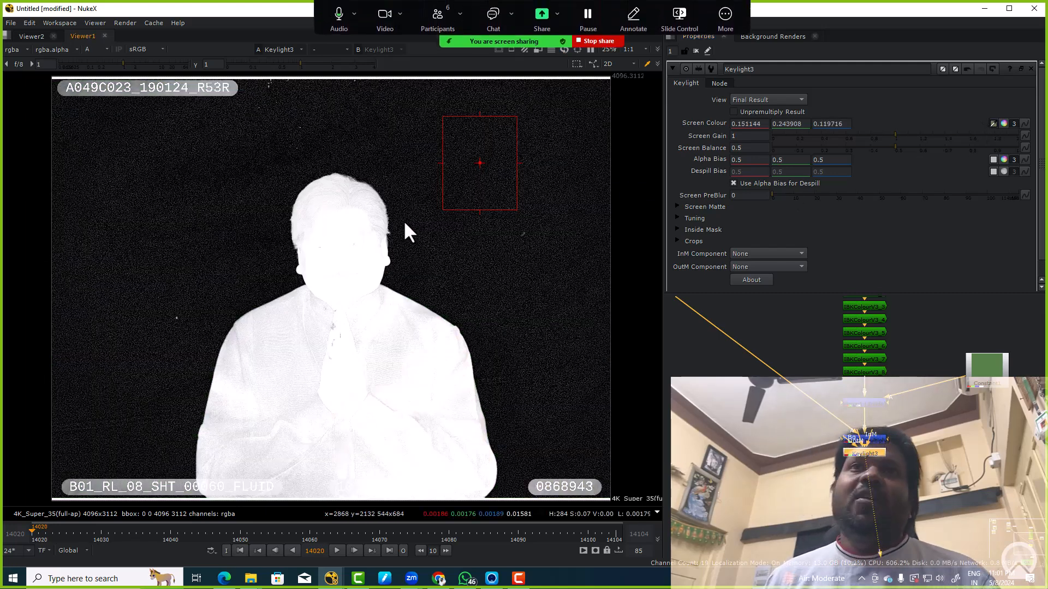
Add an unconnected IBKGizmo node in the empty area beside the Keylight branch
left_click_drag(883, 472, 920, 420)
left_click(757, 421)
key("Tab")
type("ib")
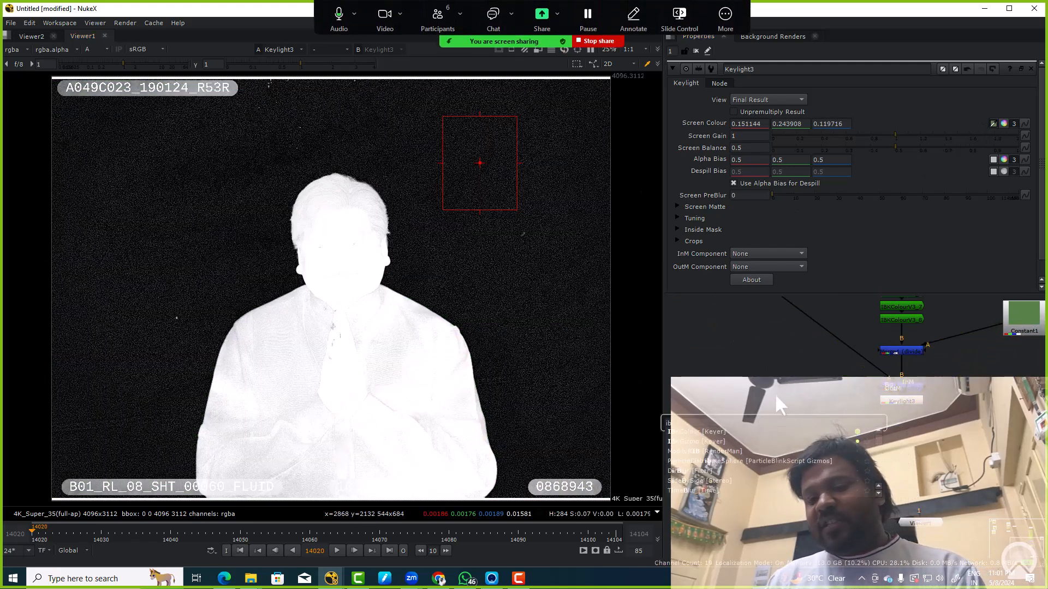
type("kg")
key("Return")
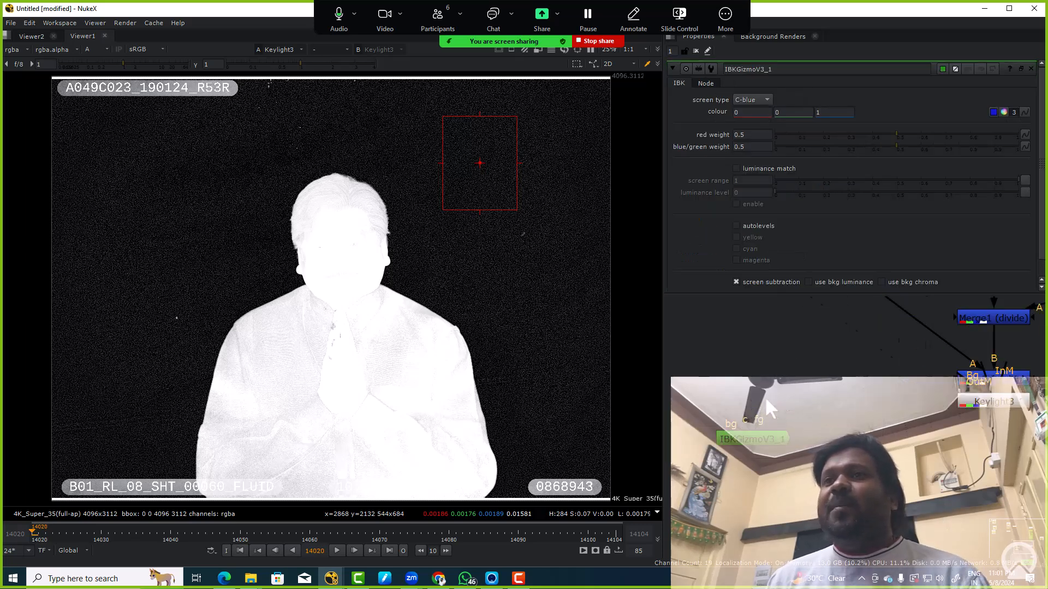
Connect the IBKGizmo to the last IBKColour node and AppendClip1, view its output, and set its screen type to C-green
left_click_drag(788, 345, 758, 443)
left_click_drag(727, 507, 869, 420)
left_click_drag(760, 502, 747, 313)
scroll(814, 464, "down", 2)
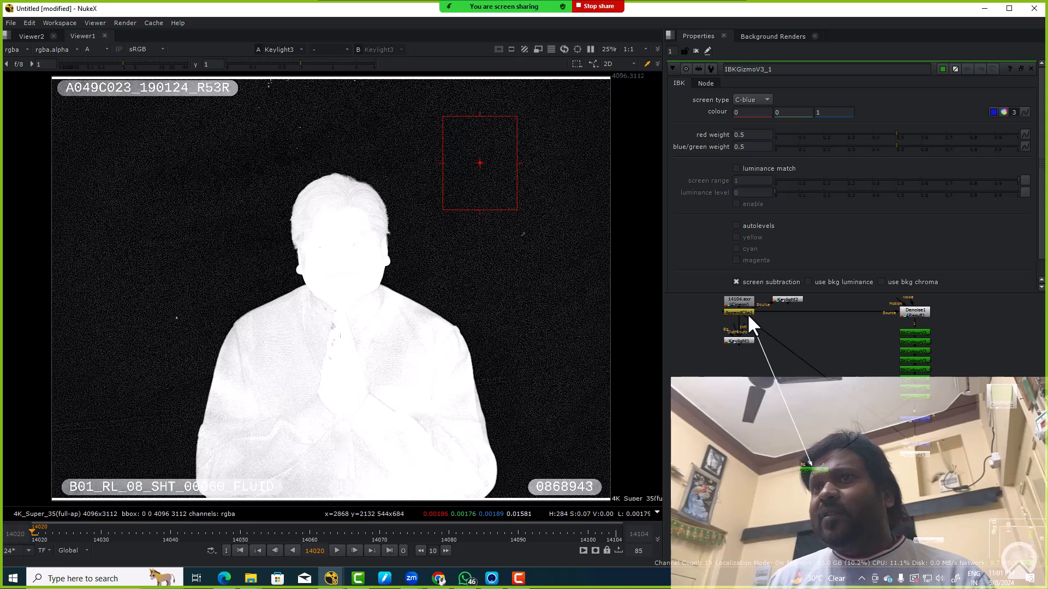
left_click(818, 469)
key("1")
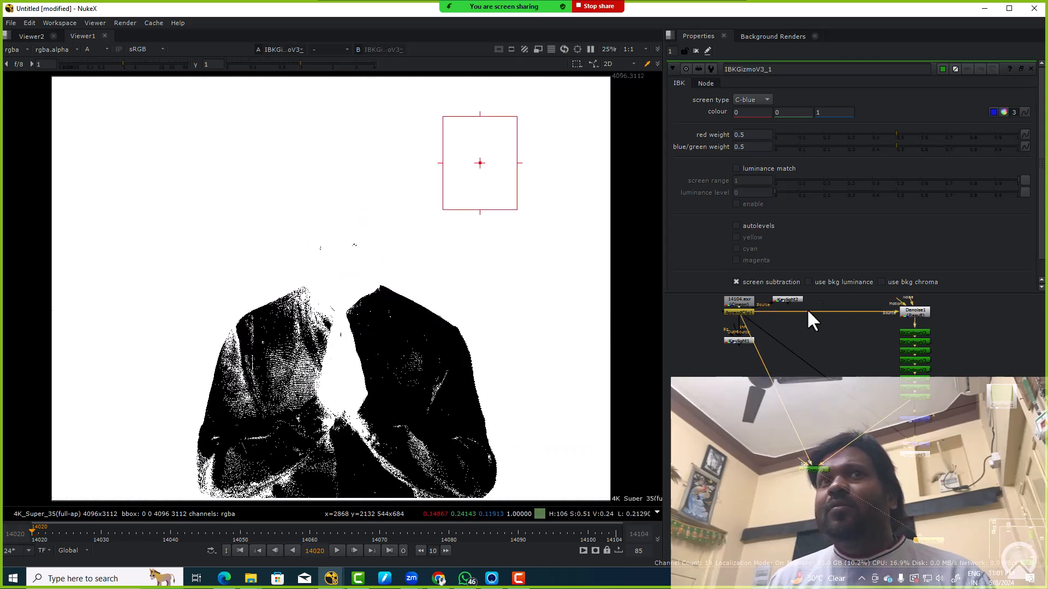
left_click(748, 109)
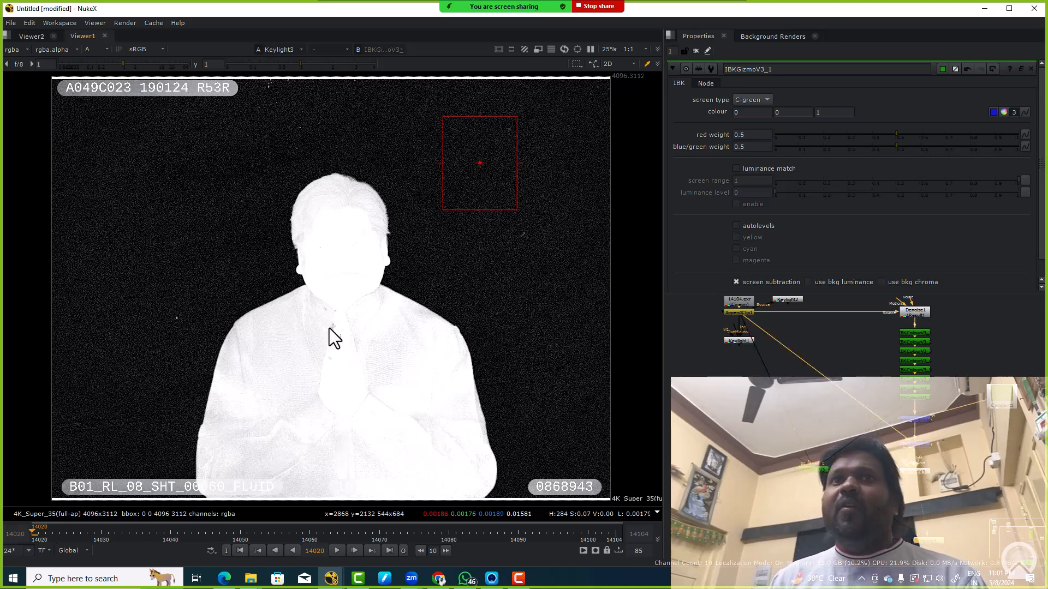
Compare the alpha mattes from the Keylight and the IBKGizmo in the viewer, examining the man's edges and body closely
key("2")
key("1")
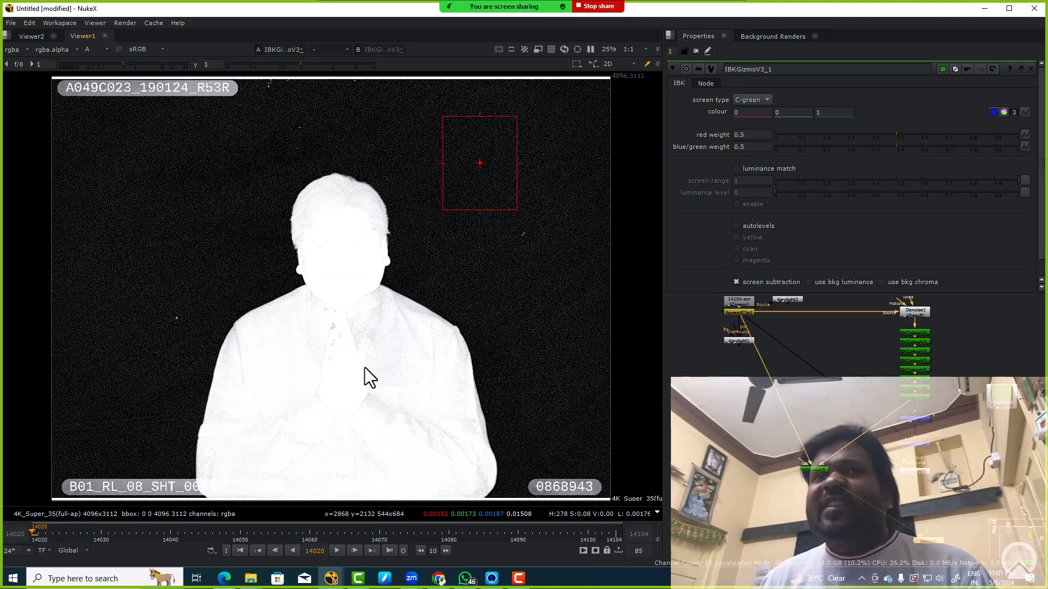
key("2")
scroll(403, 349, "up", 2)
scroll(472, 294, "down", 1)
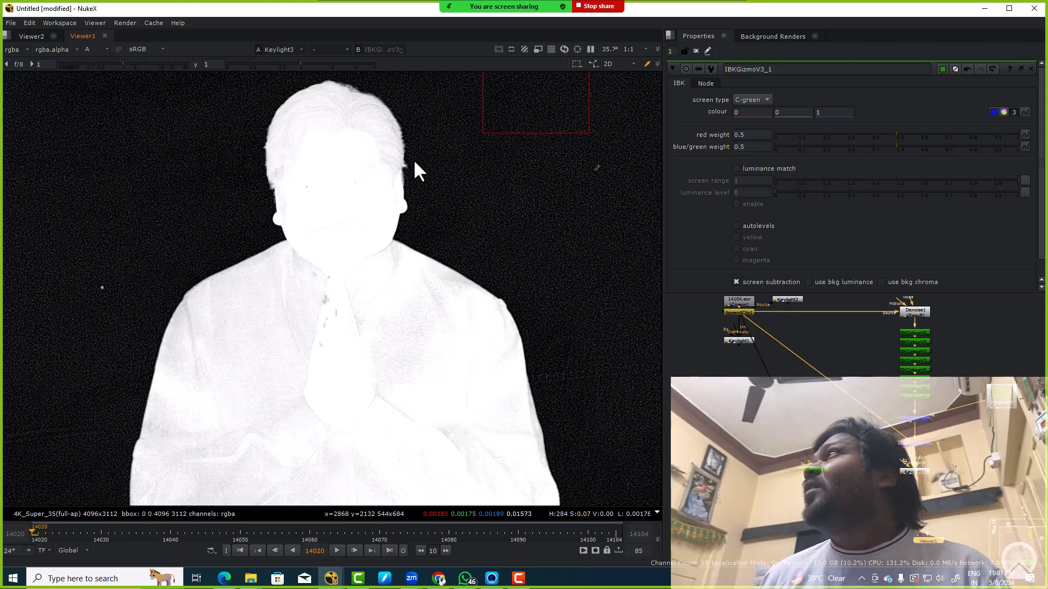
scroll(913, 373, "up", 2)
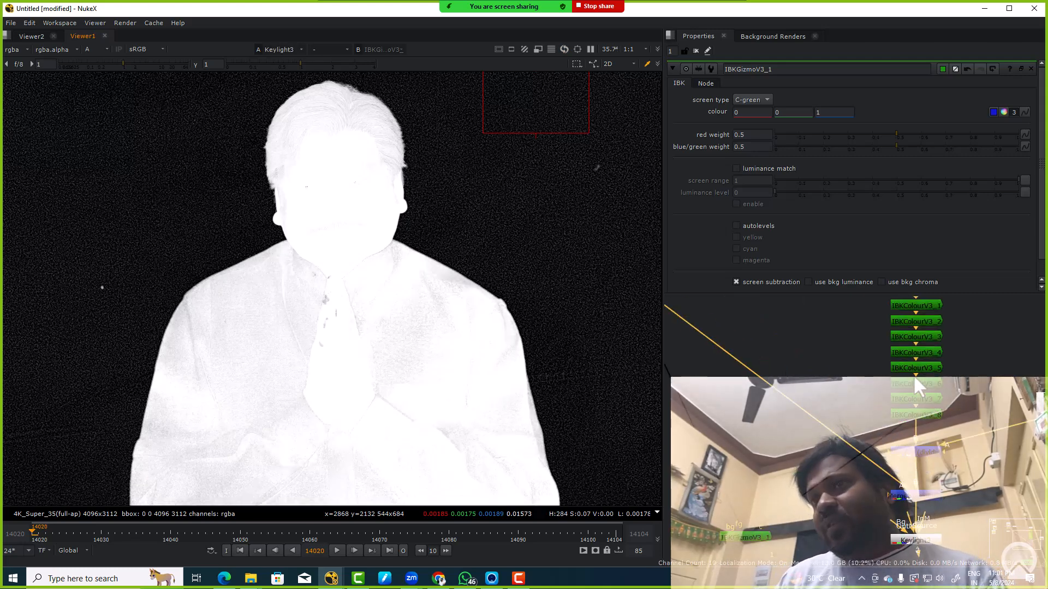
View the divide Merge's output and the multiply Merge's output in colour
left_click(917, 453)
key("1")
left_click(915, 495)
key("1")
key("a")
scroll(764, 459, "down", 2)
left_click_drag(763, 459, 813, 355)
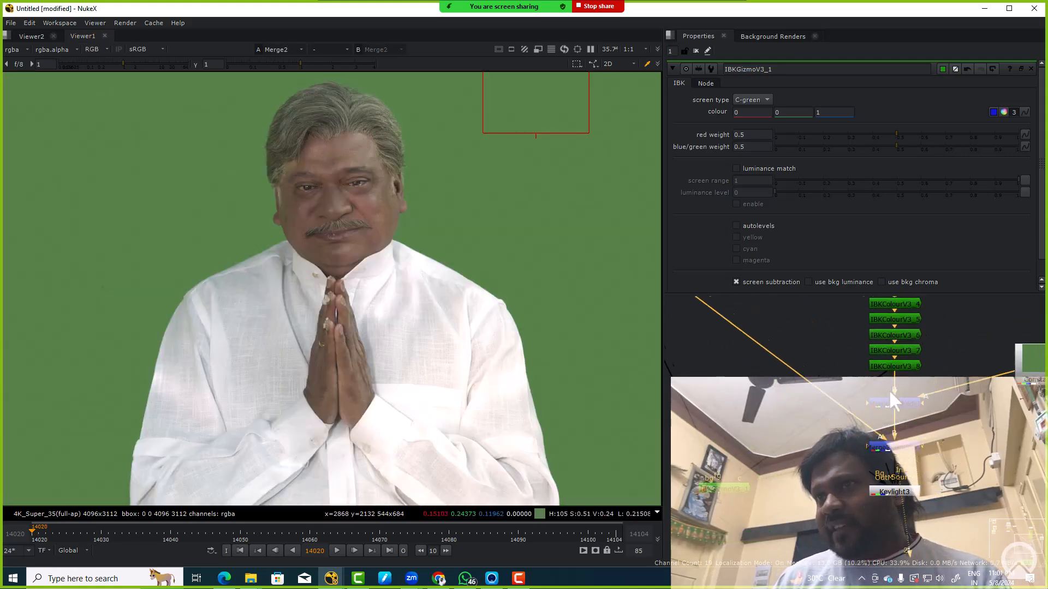
scroll(819, 479, "up", 2)
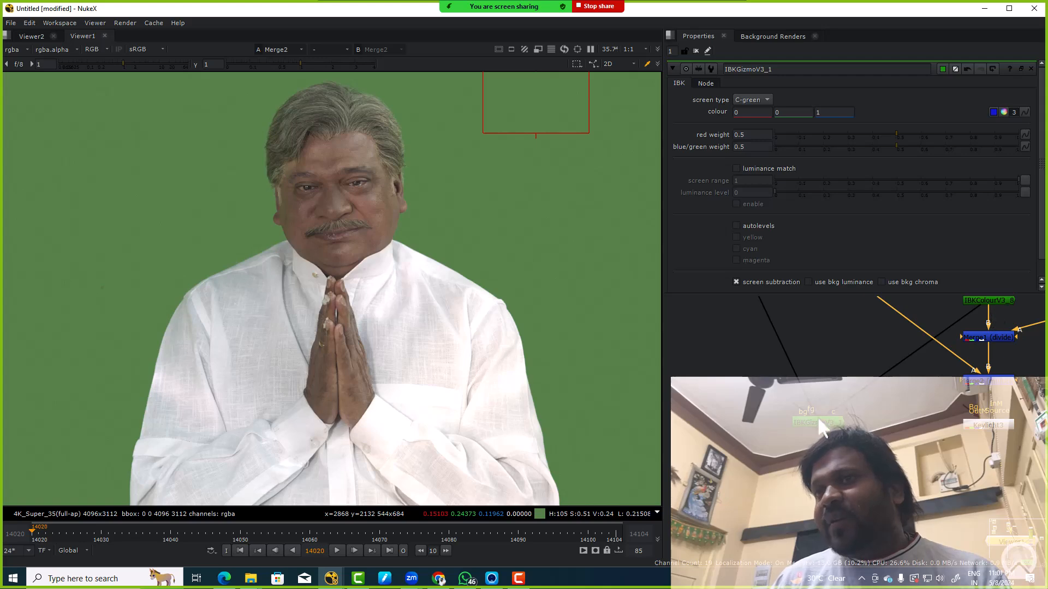
View the IBKGizmo's output in colour and as alpha, with the whole frame fitted in the viewer
key("1")
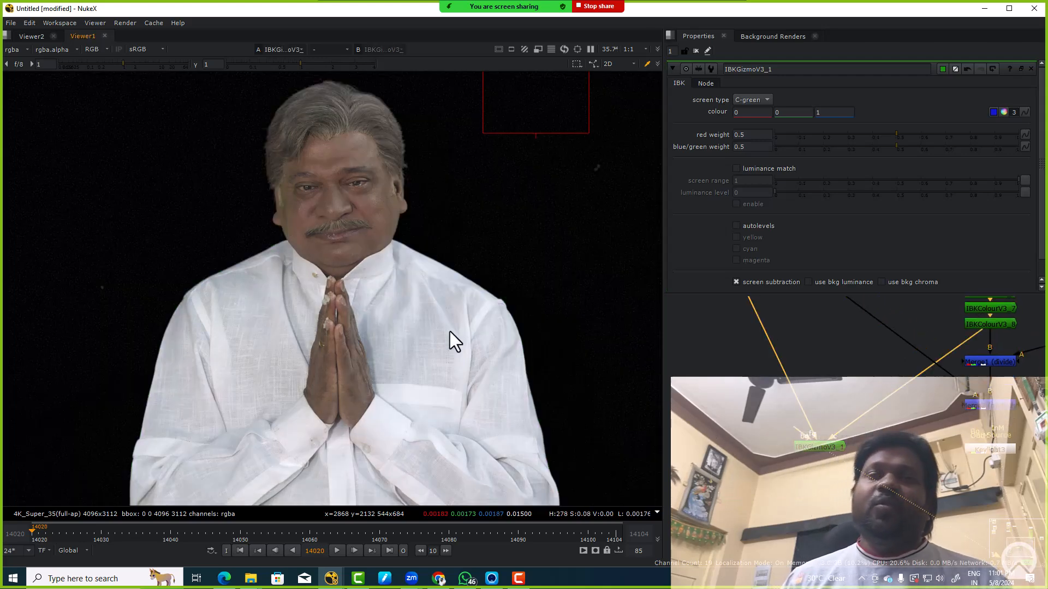
key("a")
key("f")
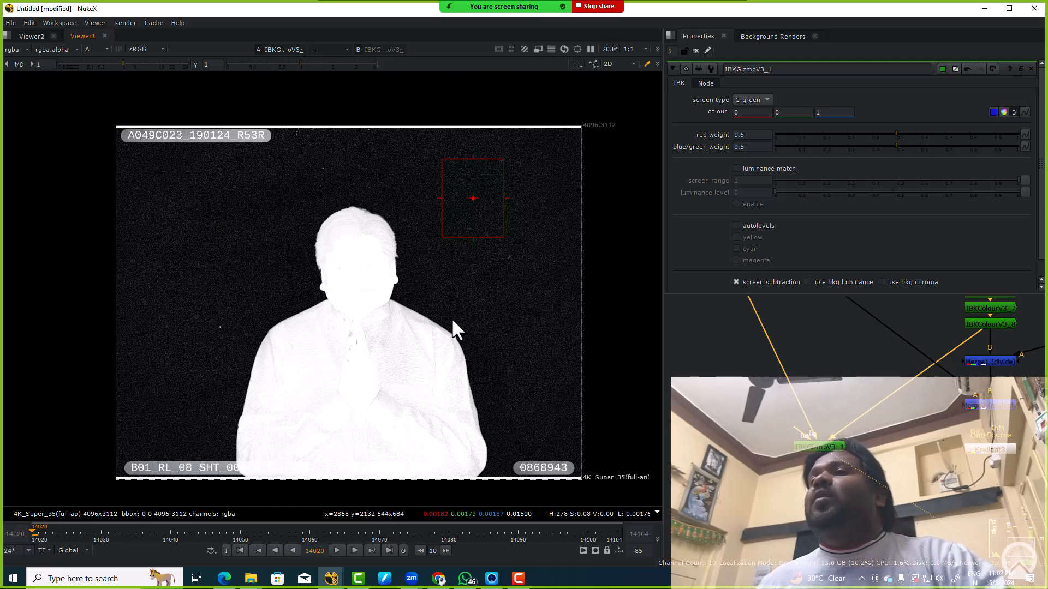
Delete the IBKGizmo, the Keylight and both Merge nodes below the IBKColour chain
key("Delete")
left_click_drag(970, 437, 785, 469)
scroll(833, 446, "down", 5)
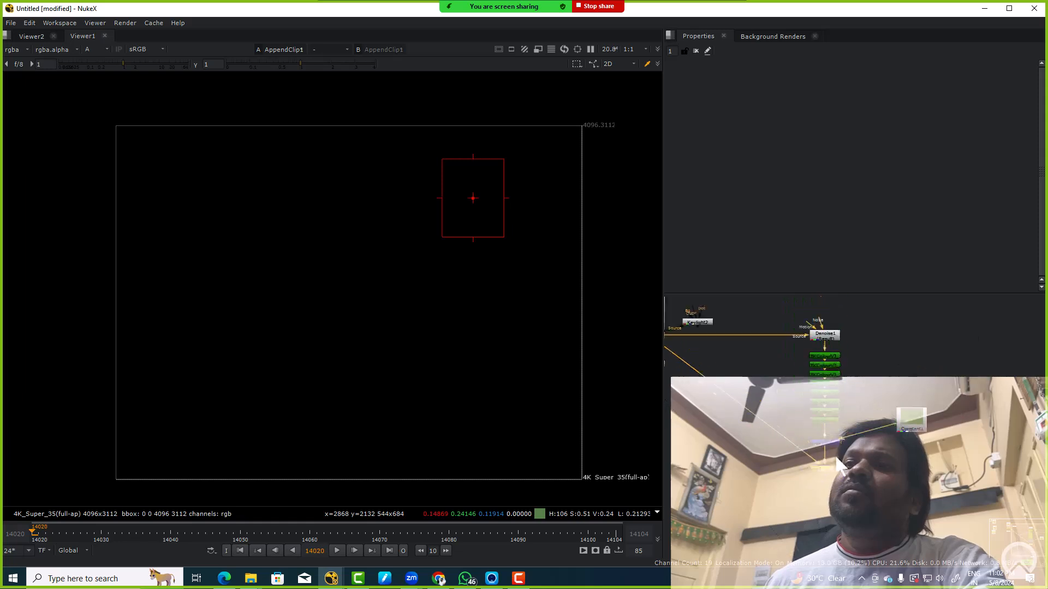
key("Delete")
View the last IBKColour node's output and the Constant's green in colour
scroll(835, 436, "up", 4)
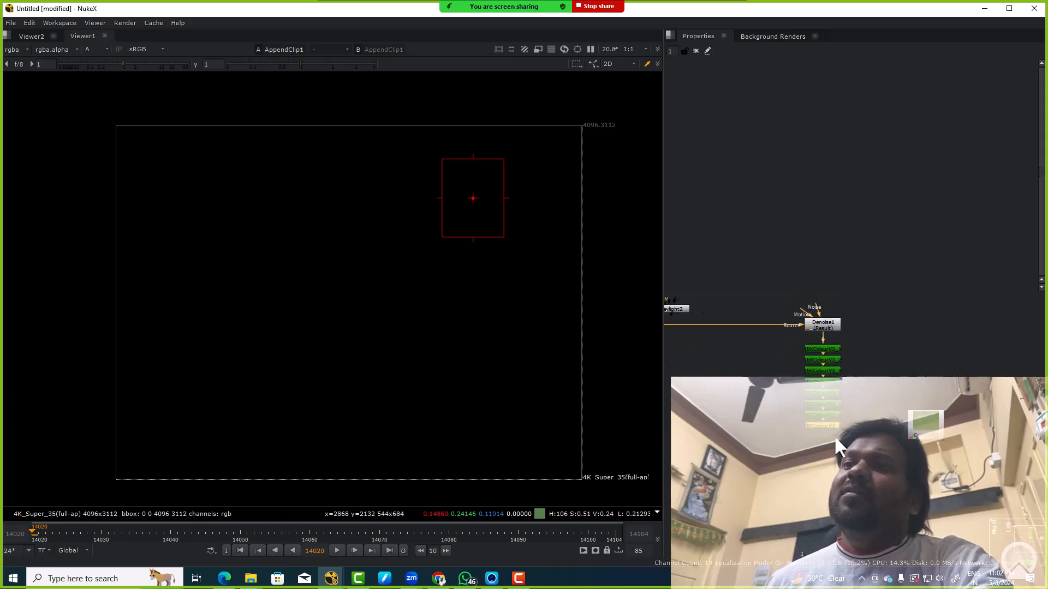
left_click(841, 435)
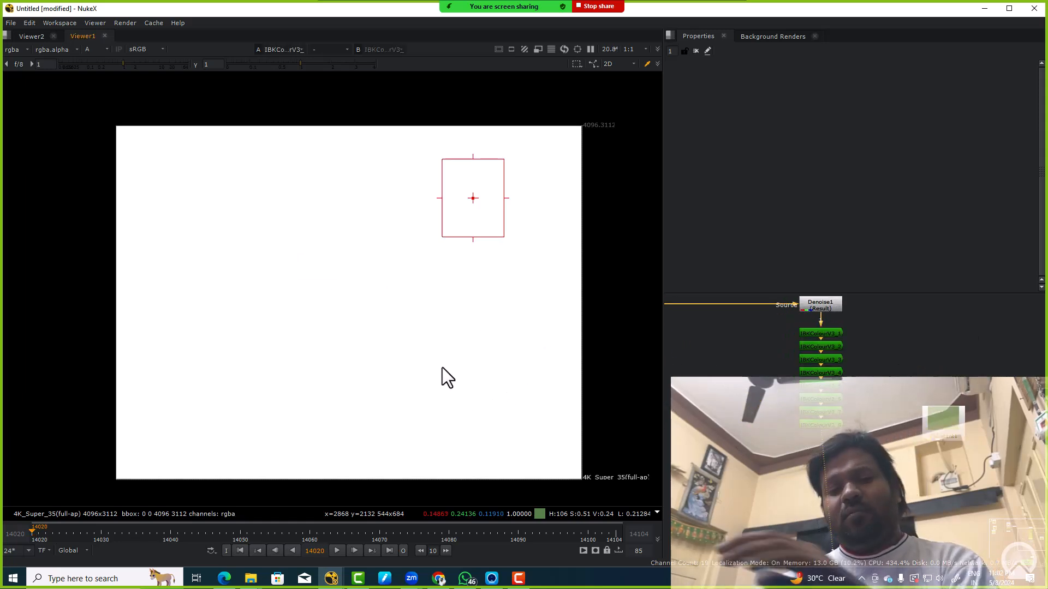
key("a")
key("1")
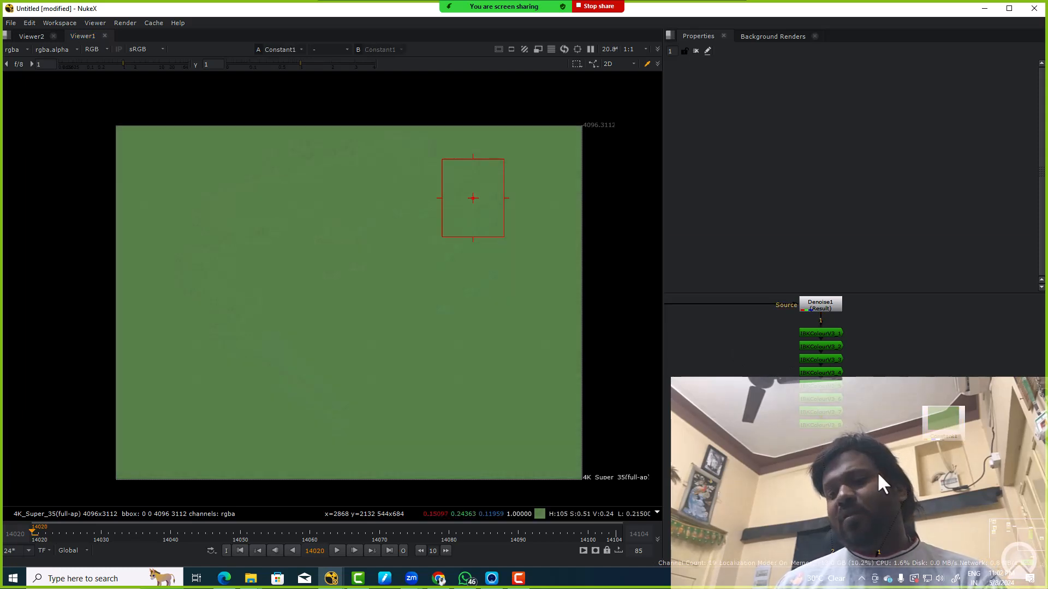
key("m")
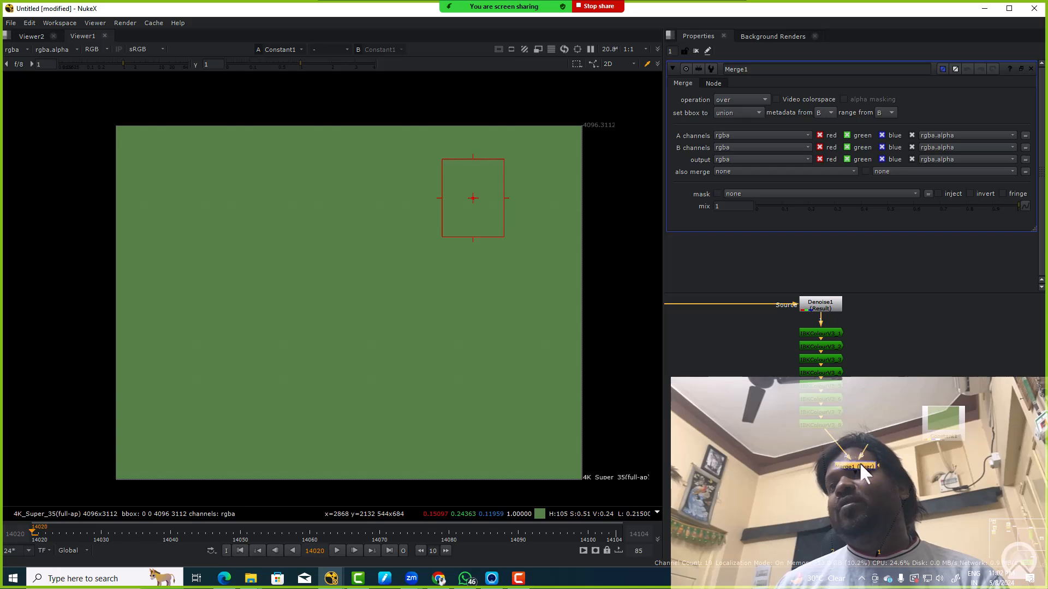
scroll(851, 456, "up", 3)
left_click(869, 438)
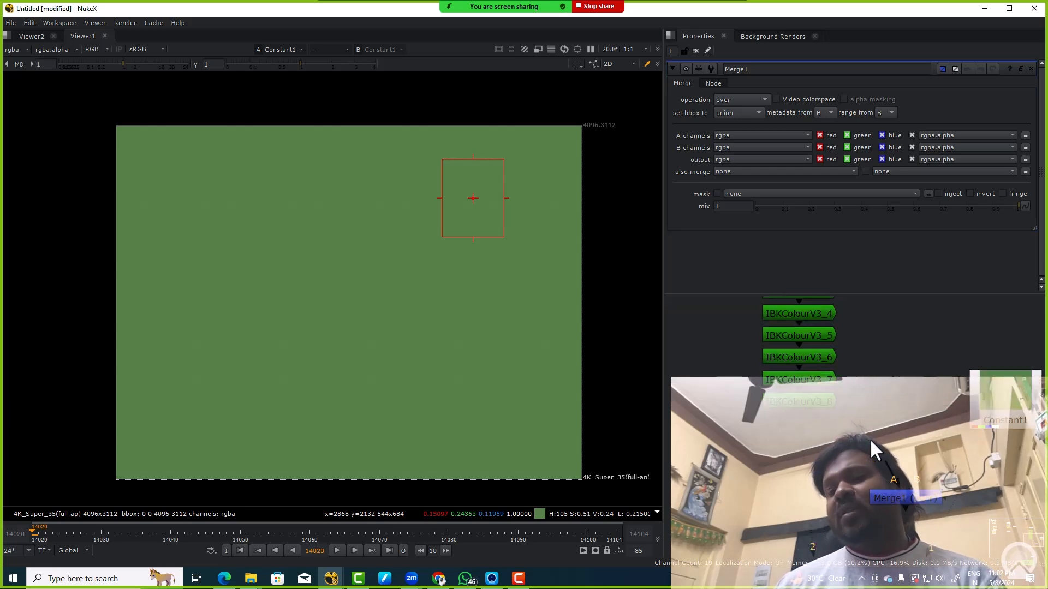
key("ctrl+z")
key("m")
key("ctrl+z")
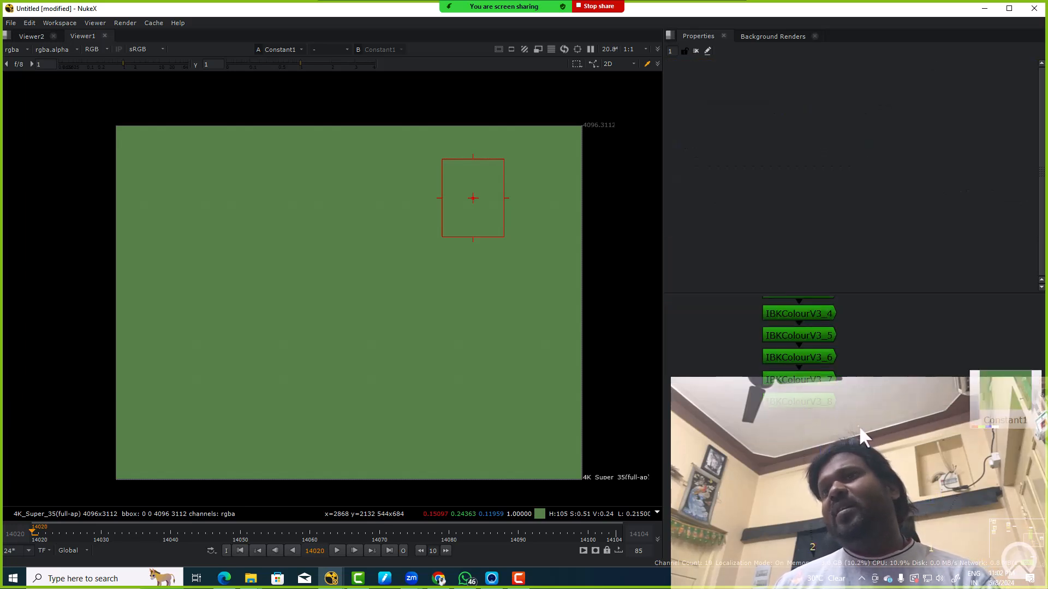
Add a Merge combining the last IBKColour node on A with the Constant on B, view it, and set its operation to divide
key("Tab")
type("merge")
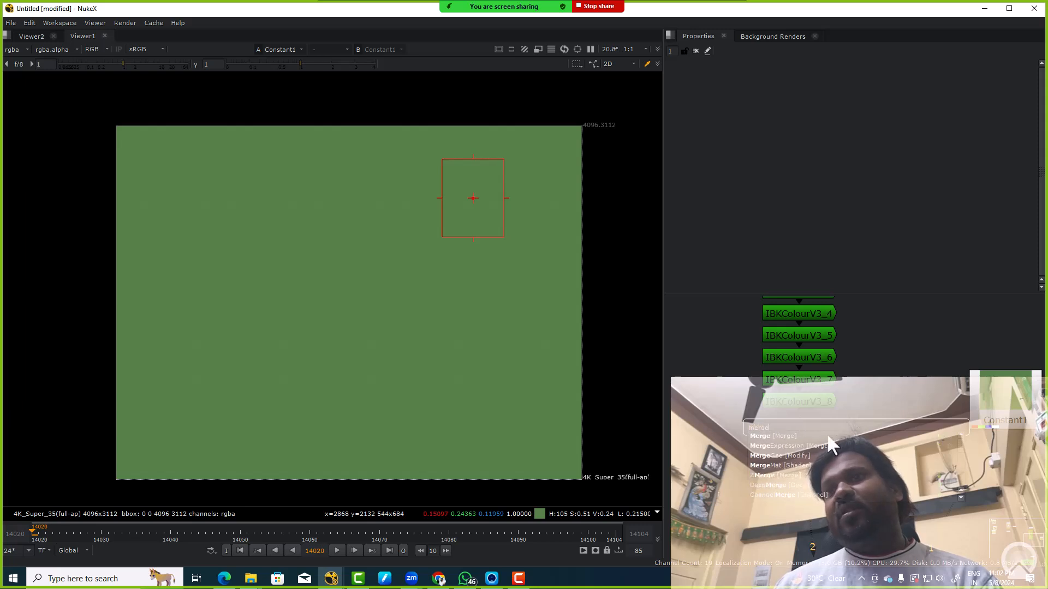
key("Return")
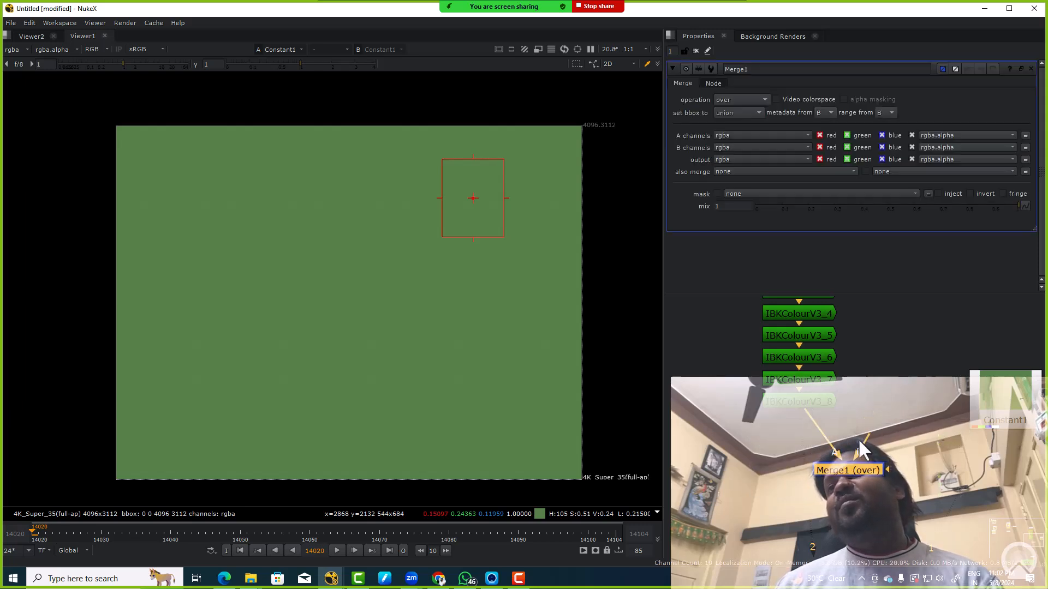
key("1")
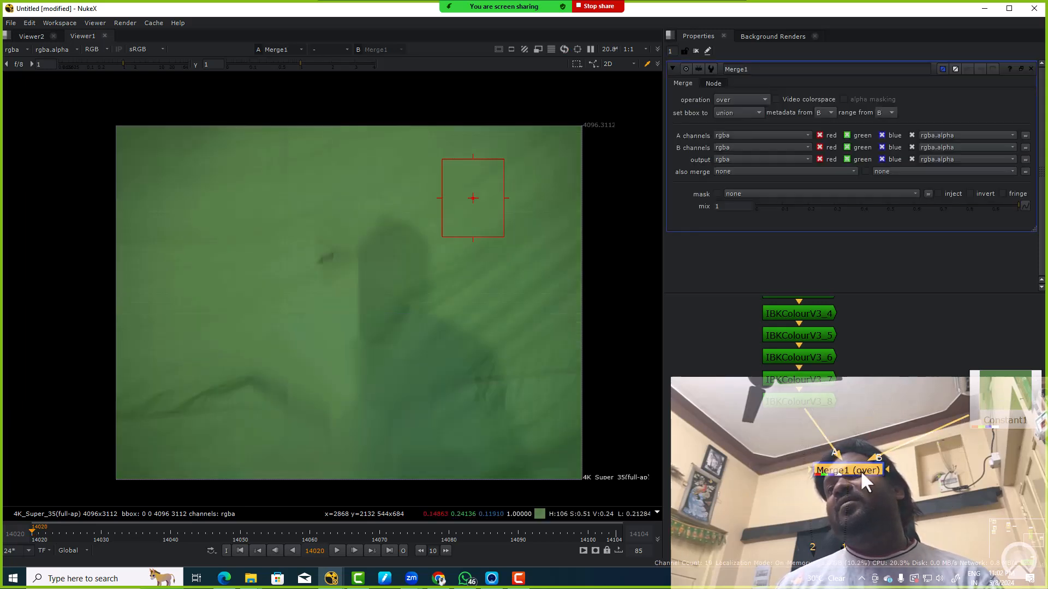
left_click(733, 97)
left_click(755, 98)
left_click_drag(837, 434, 850, 388)
scroll(884, 378, "down", 2)
left_click(850, 389)
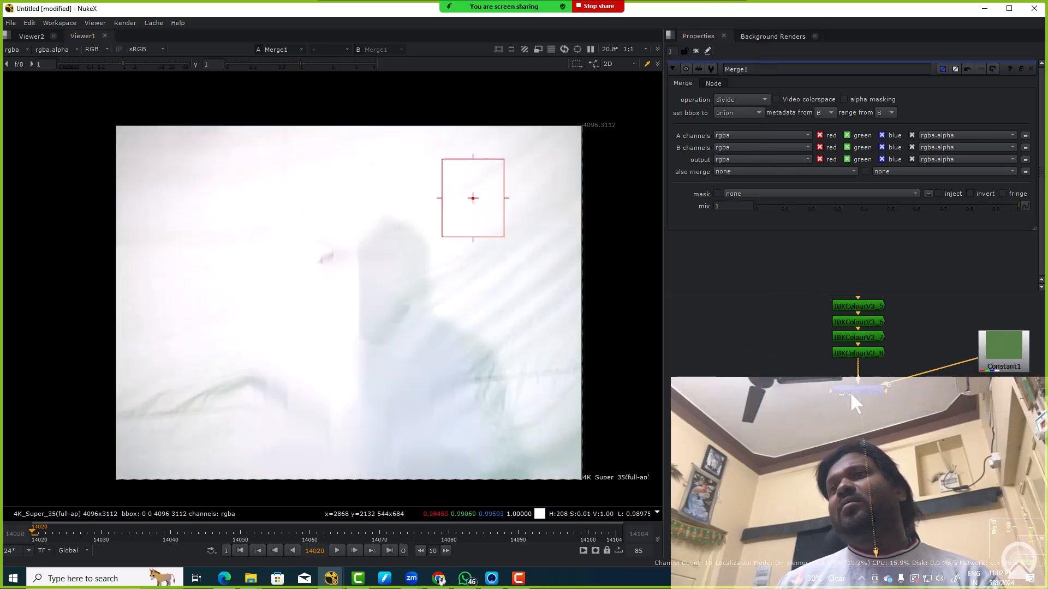
Add a second Merge with AppendClip1 on its A input and the divide Merge on its B input, and view it
key("m")
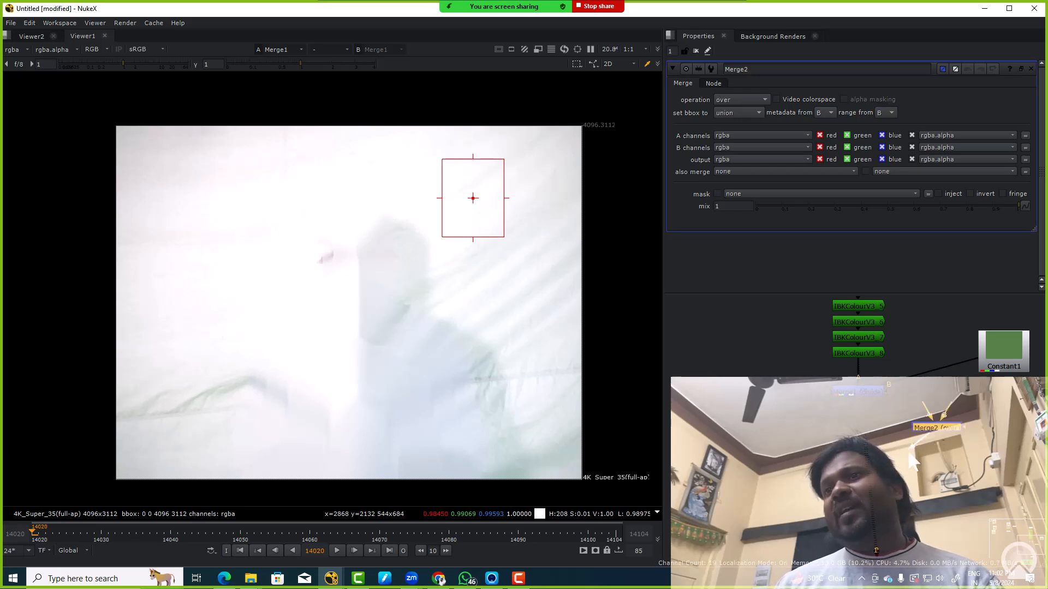
left_click_drag(949, 429, 780, 461)
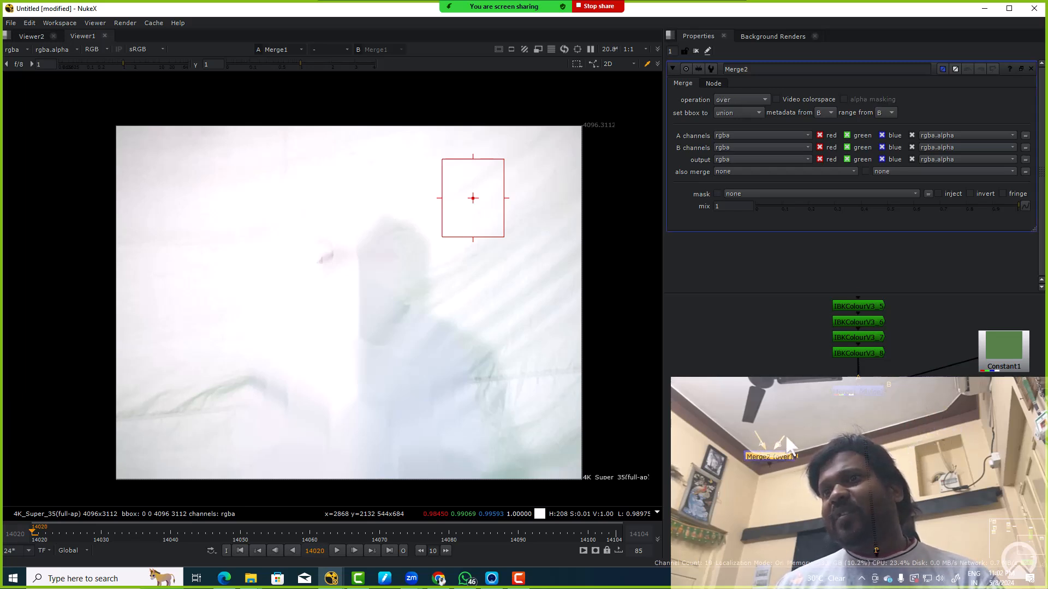
scroll(845, 413, "down", 4)
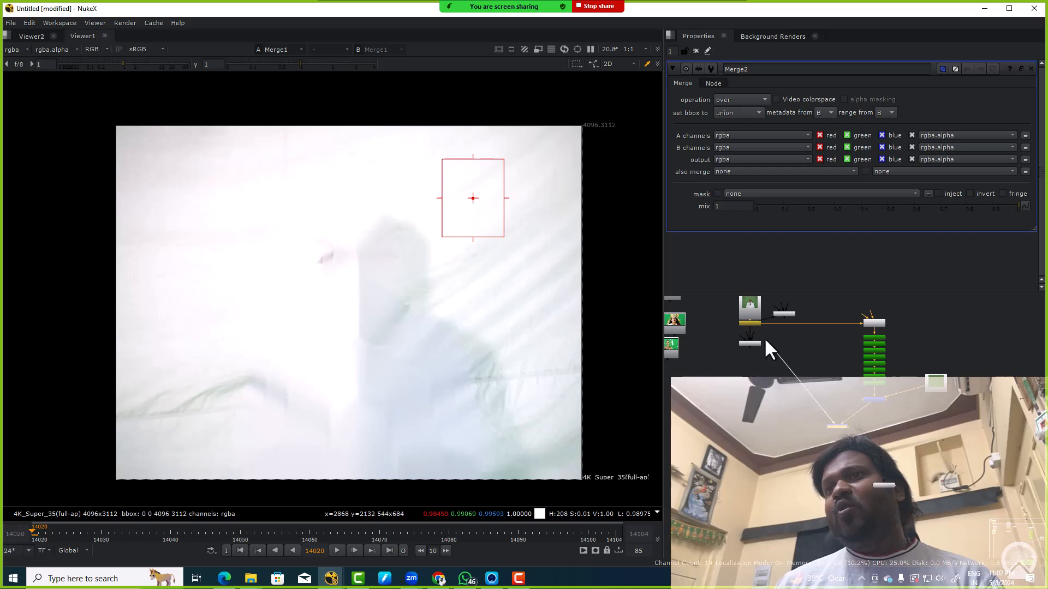
left_click(836, 428)
key("1")
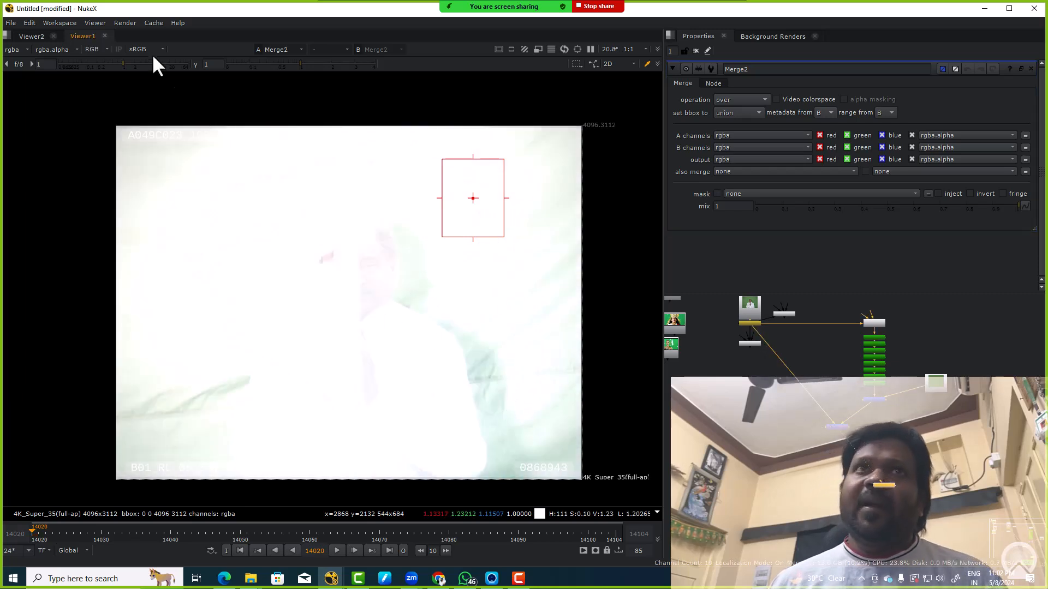
Set the second Merge's operation to multiply
scroll(843, 419, "up", 2)
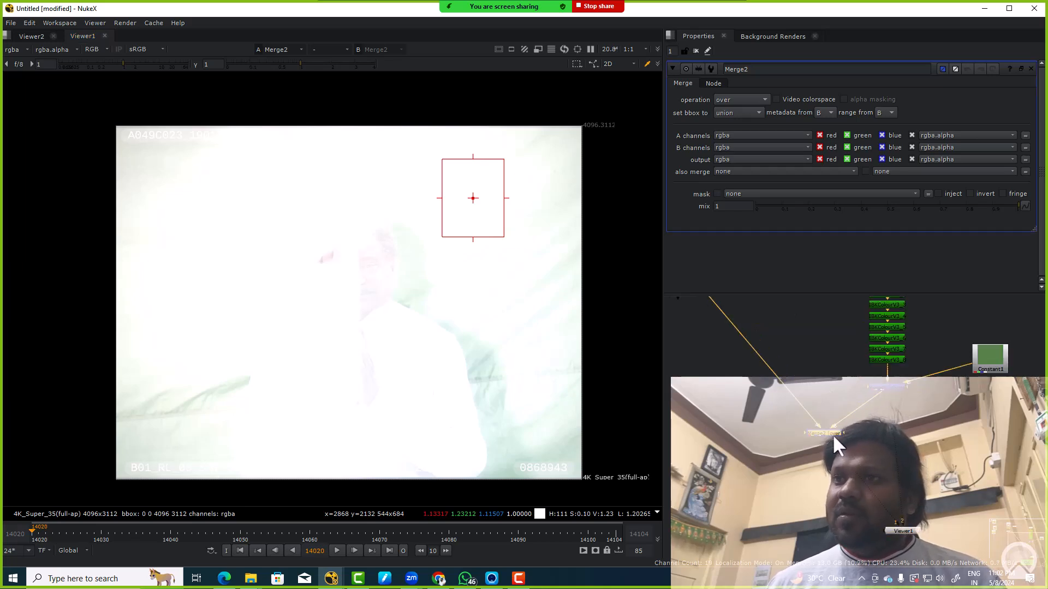
left_click(755, 100)
left_click(742, 235)
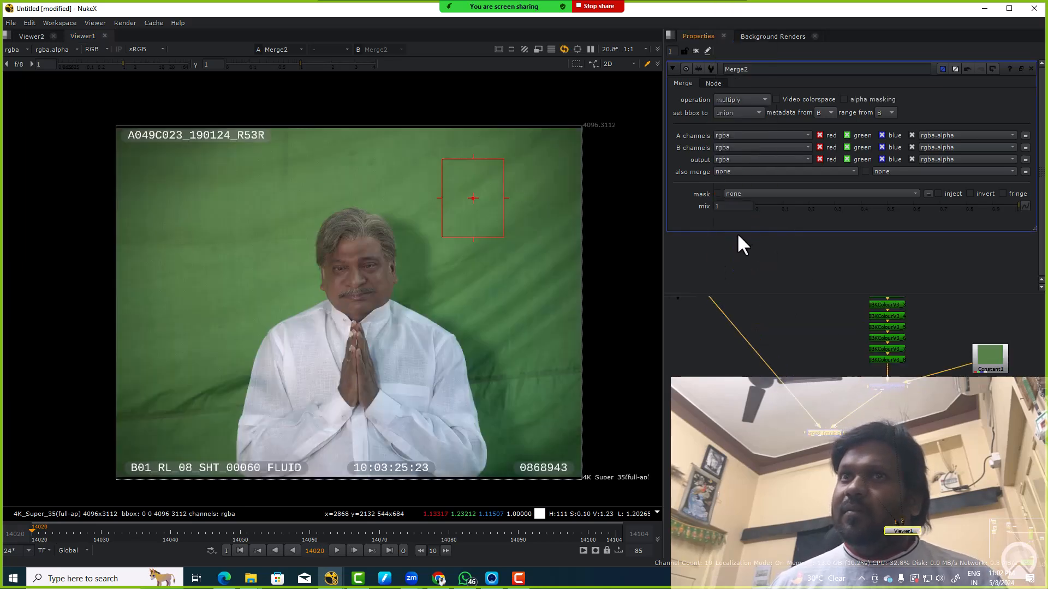
Swap the divide Merge's inputs so the Constant feeds A and the last IBKColour node feeds B
scroll(890, 424, "up", 3)
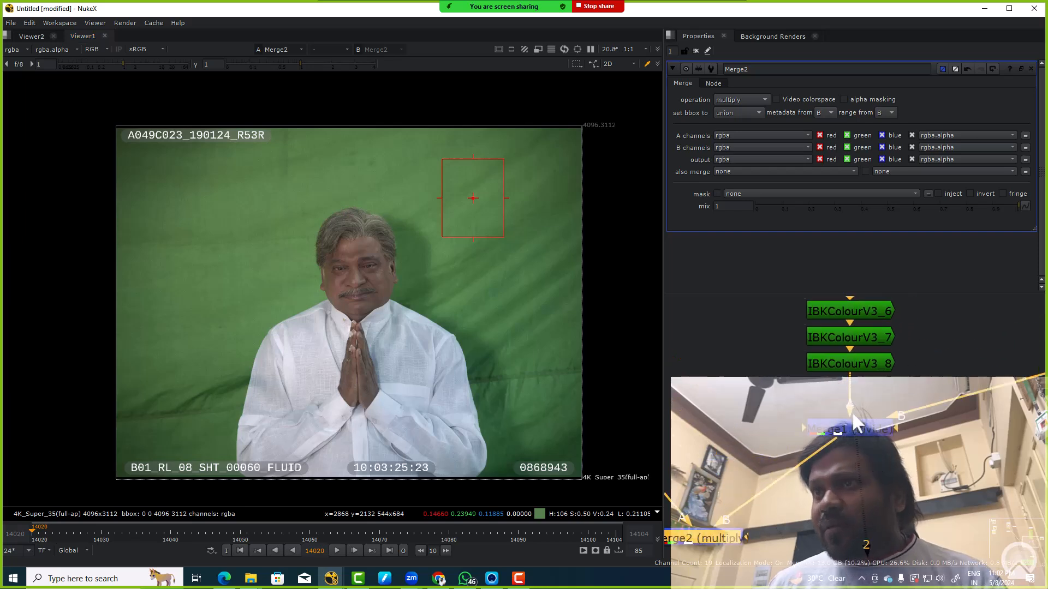
scroll(845, 392, "down", 4)
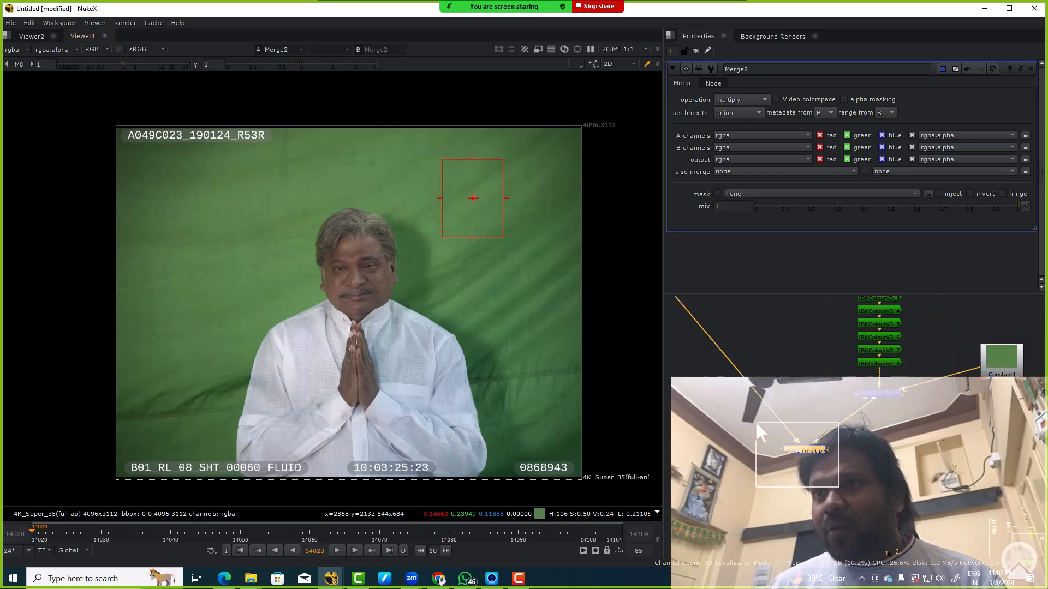
scroll(896, 395, "up", 3)
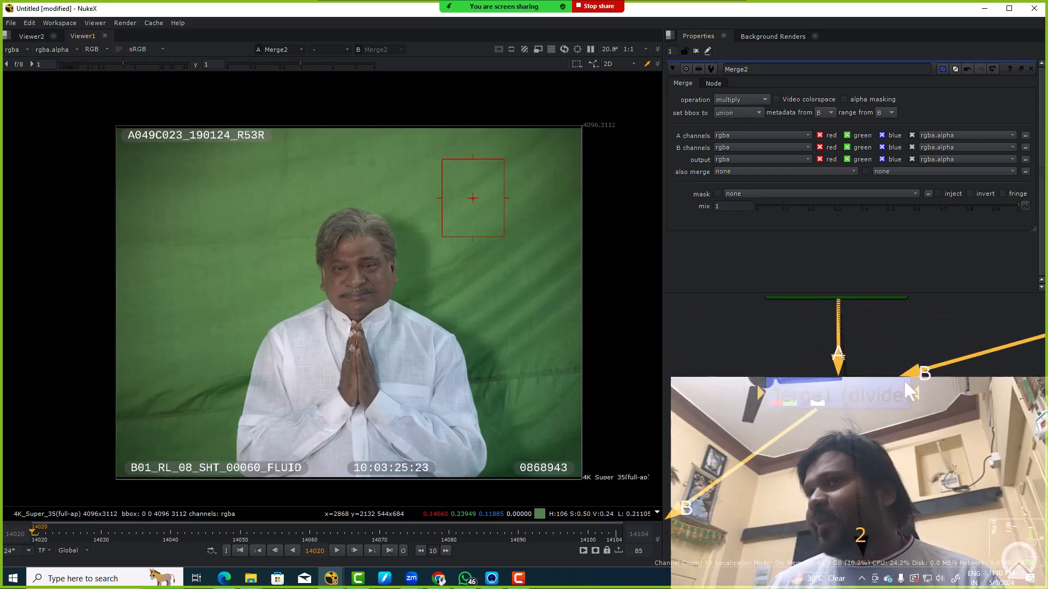
left_click(893, 390)
key("shift+x")
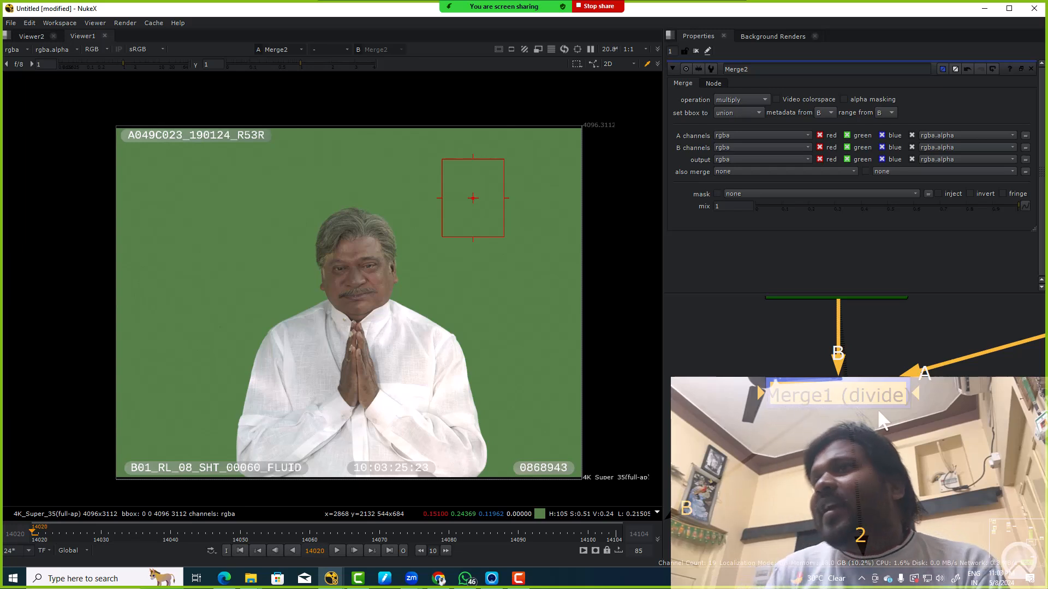
Examine how AppendClip1, the IBKColour chain and the Constant connect into the divide and multiply Merges
scroll(922, 373, "down", 5)
left_click_drag(1036, 361, 929, 397)
left_click(930, 394)
left_click_drag(710, 479, 783, 416)
scroll(784, 415, "up", 3)
left_click(784, 410)
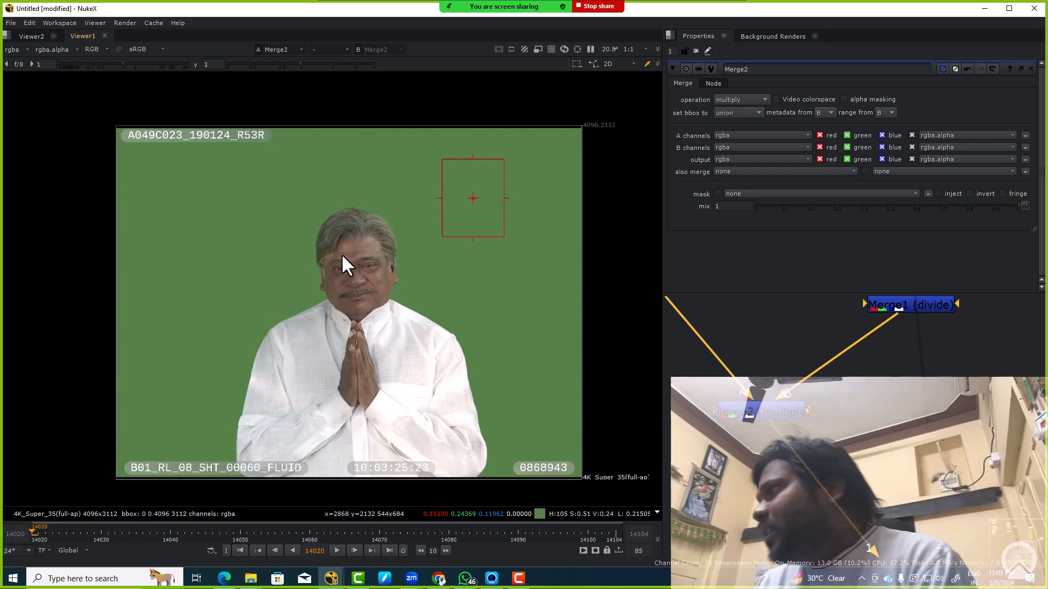
mouse_move(546, 7)
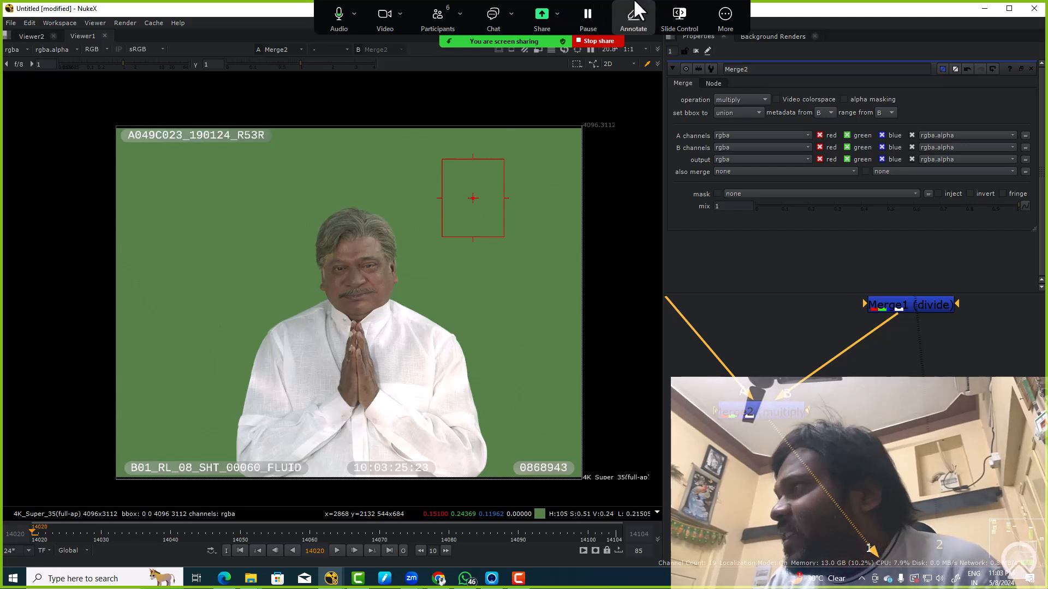
scroll(903, 464, "down", 4)
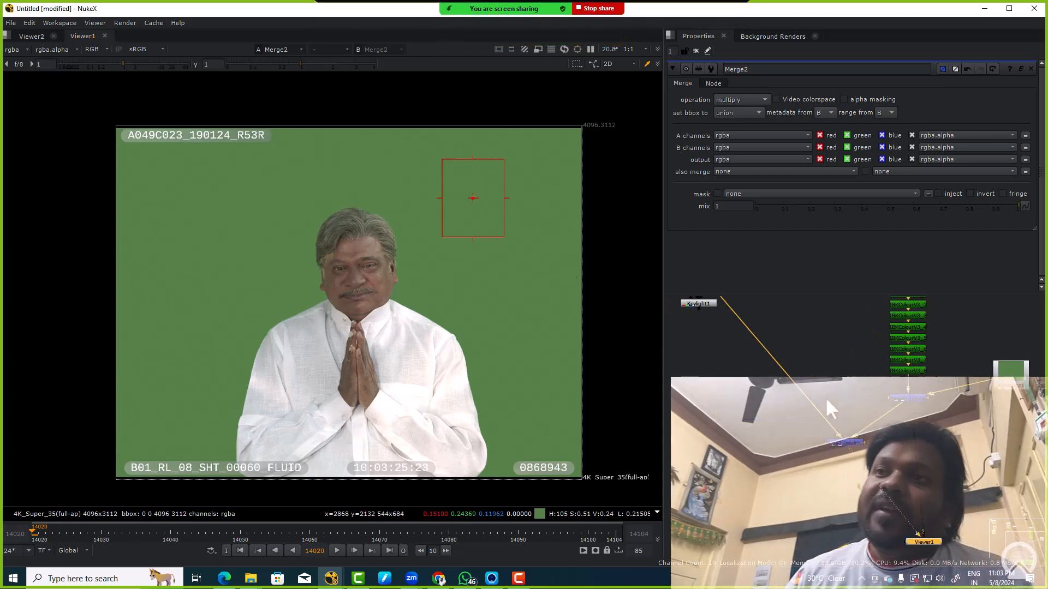
left_click_drag(786, 347, 838, 449)
left_click_drag(917, 459, 827, 438)
left_click_drag(933, 358, 795, 456)
left_click_drag(855, 486, 853, 403)
scroll(770, 439, "up", 3)
left_click(730, 426)
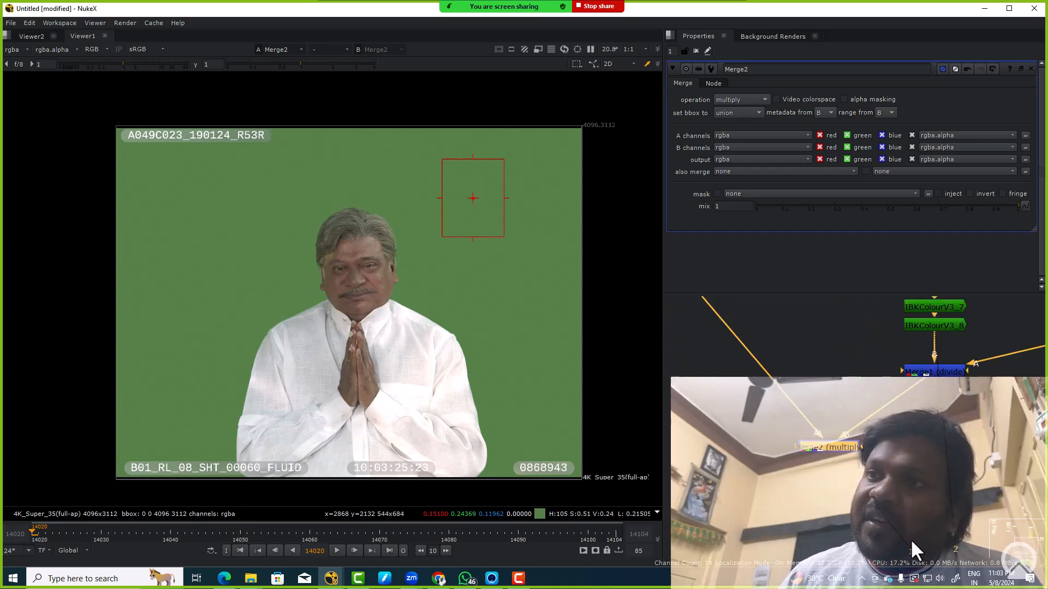